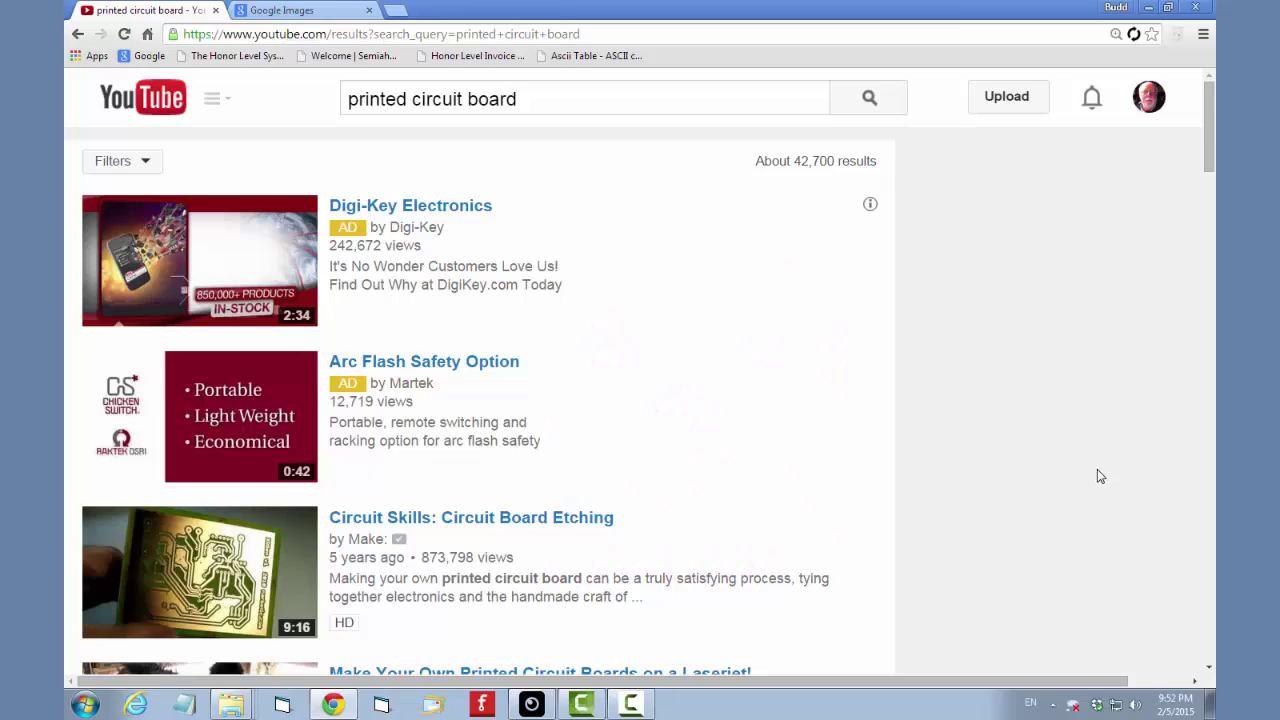
Step: Scroll the YouTube results past the first videos to reach the PCB fabrication and Eagle tutorials
{"action": "scroll", "coordinate": [1097, 470], "scroll_direction": "down", "scroll_amount": 7}
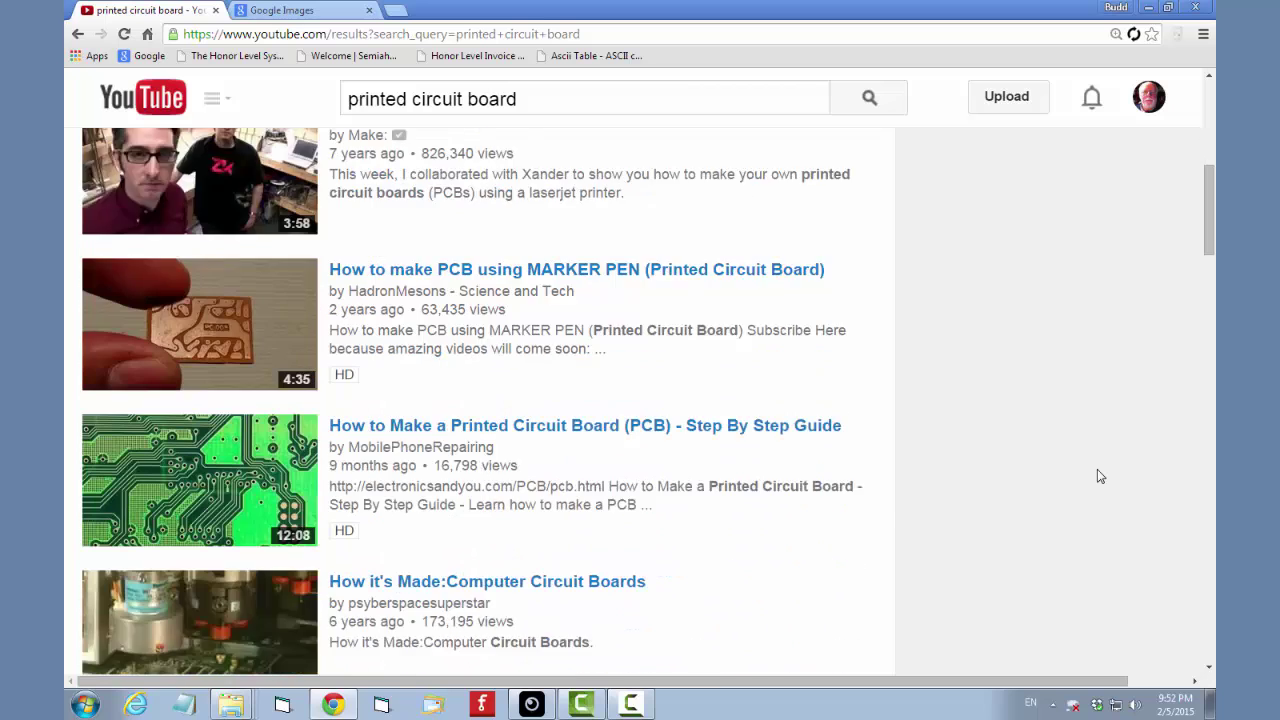
{"action": "scroll", "coordinate": [1097, 470], "scroll_direction": "down", "scroll_amount": 7}
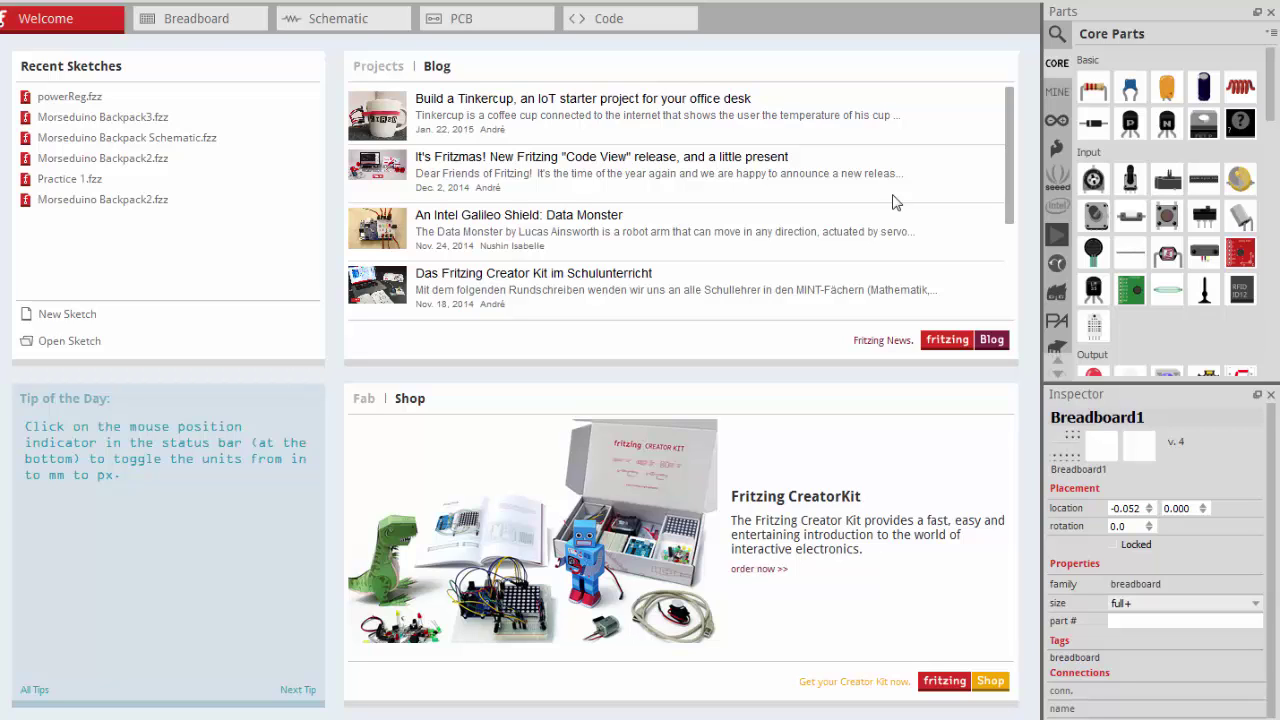
Step: Switch to the empty Breadboard view and show the My Parts collection in the Parts bin
{"action": "left_click", "coordinate": [231, 28]}
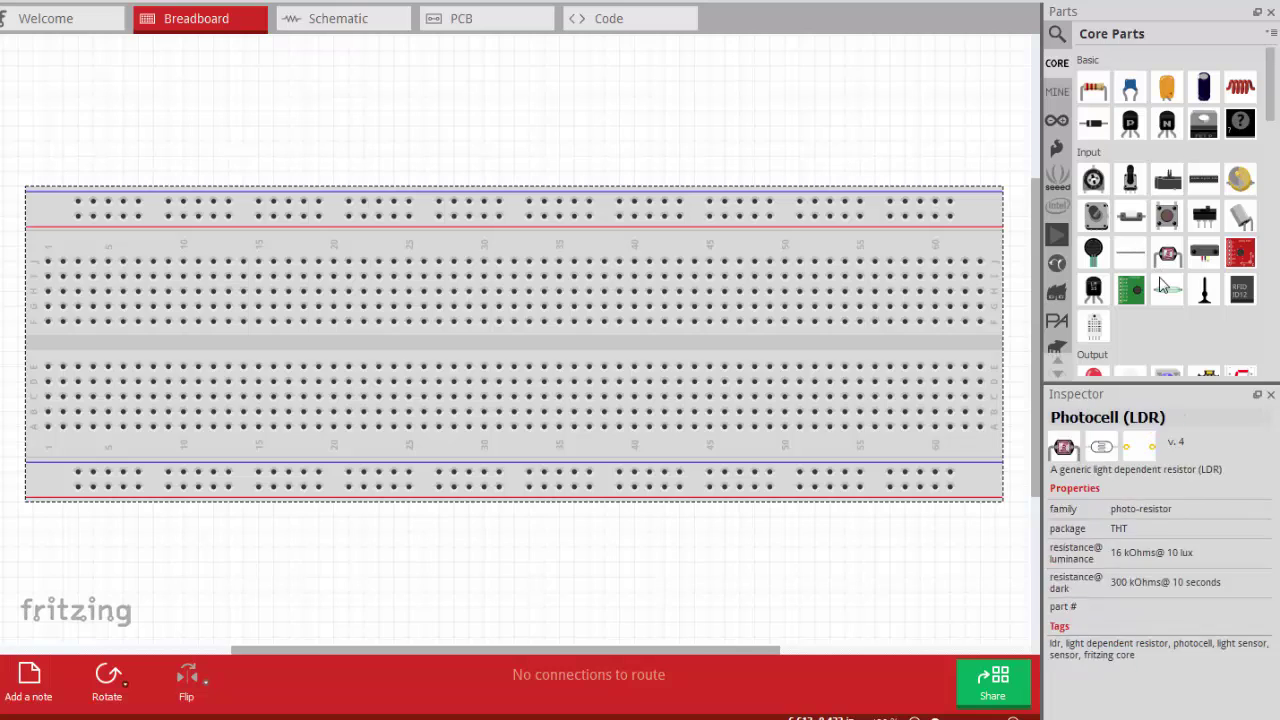
{"action": "left_click", "coordinate": [1059, 93]}
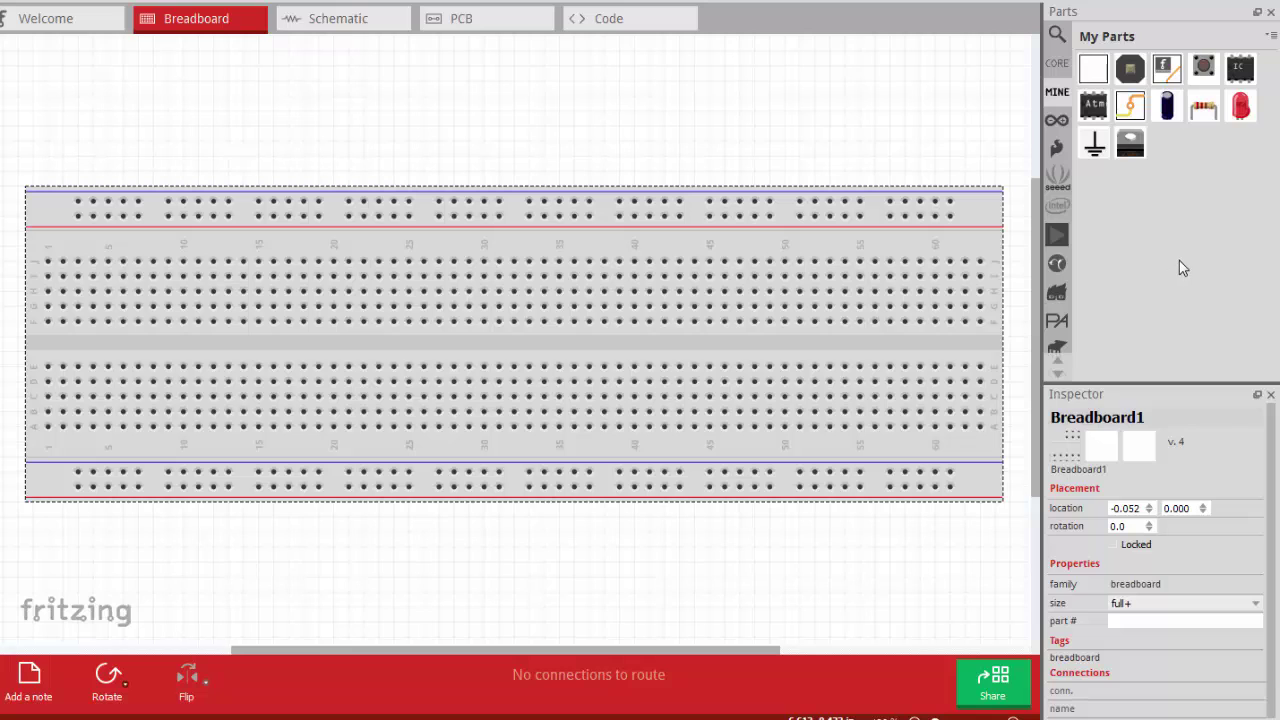
Step: Place the 5V regulator, a 1µF capacitor on each side of it, and the red LED
{"action": "left_click_drag", "start_coordinate": [1130, 143], "coordinate": [443, 72]}
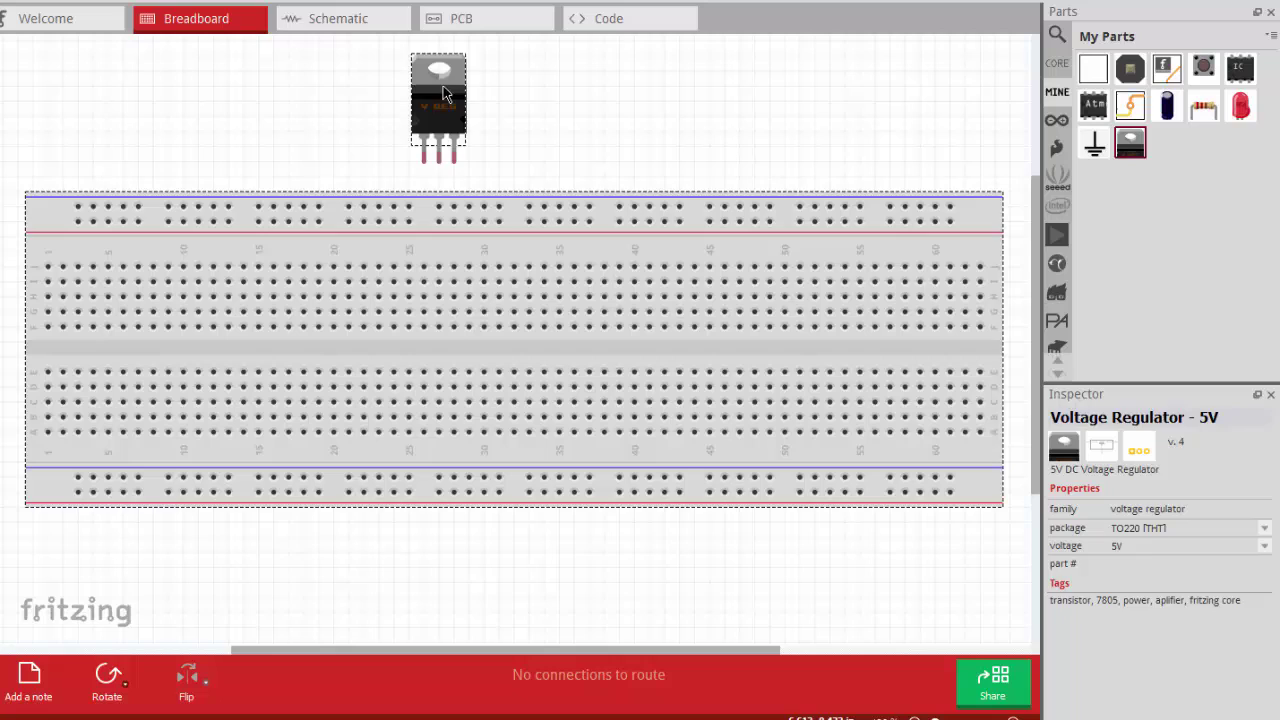
{"action": "left_click_drag", "start_coordinate": [445, 93], "coordinate": [445, 93]}
{"action": "mouse_move", "coordinate": [1166, 110]}
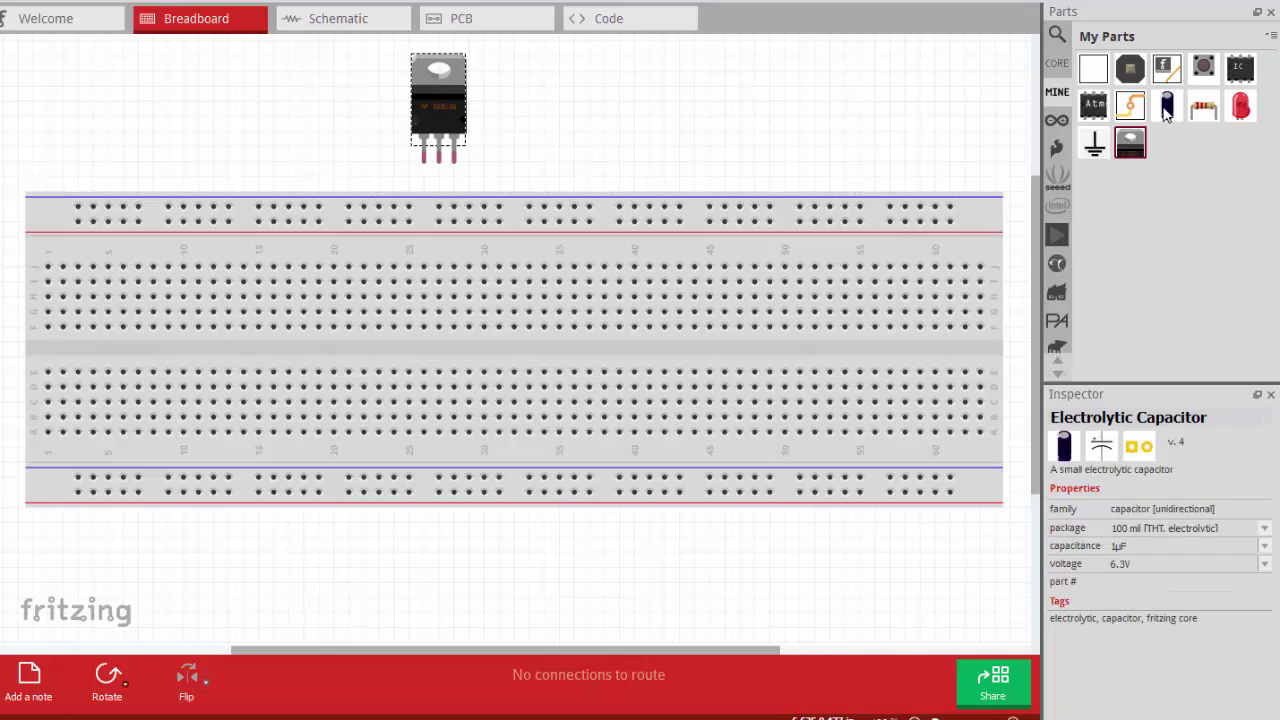
{"action": "left_click_drag", "start_coordinate": [1166, 110], "coordinate": [257, 103]}
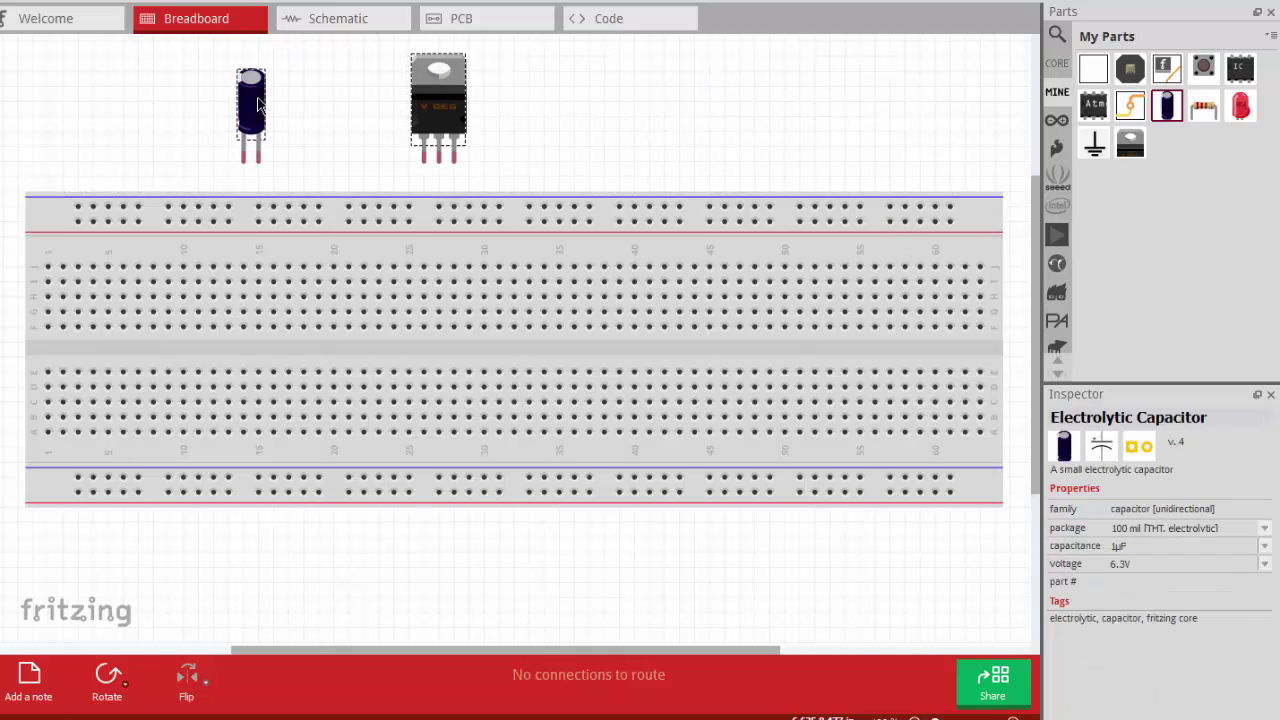
{"action": "left_click_drag", "start_coordinate": [1166, 110], "coordinate": [628, 122]}
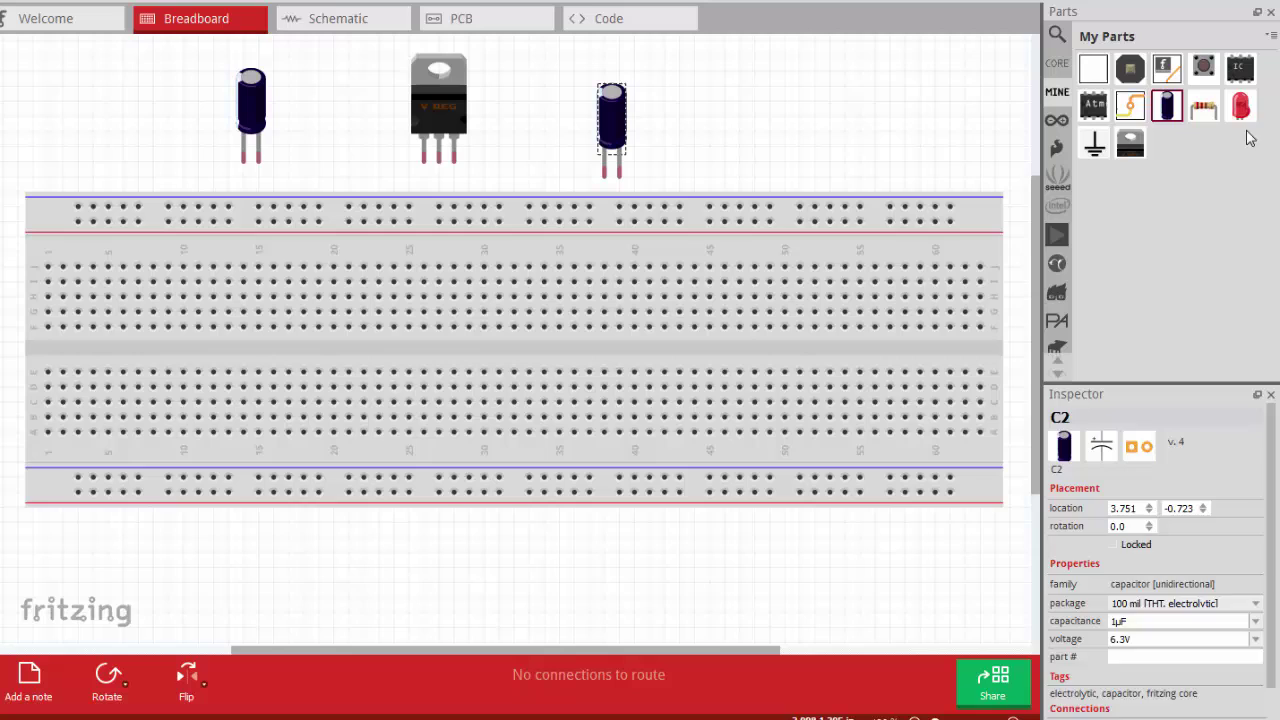
{"action": "left_click_drag", "start_coordinate": [1240, 105], "coordinate": [720, 84]}
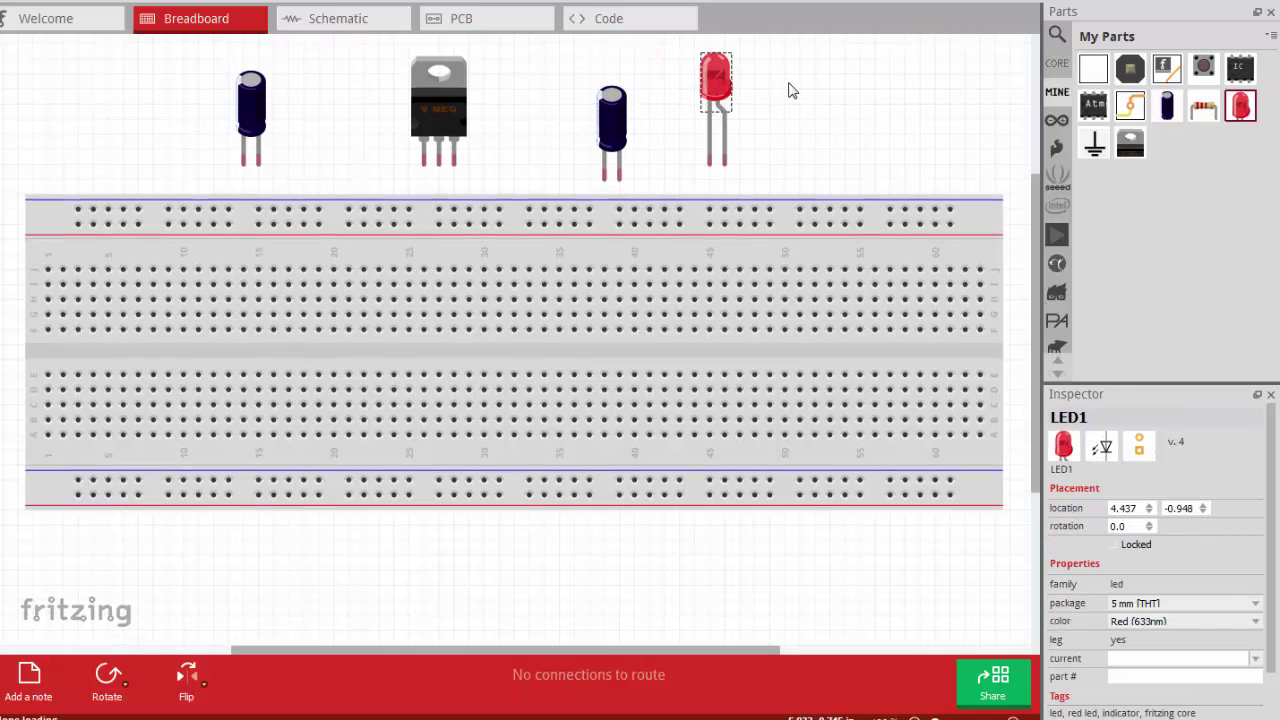
Step: Add the 220Ω resistor right of the LED and view the unwired parts in Schematic
{"action": "left_click", "coordinate": [1203, 112]}
{"action": "left_click_drag", "start_coordinate": [1203, 115], "coordinate": [824, 120]}
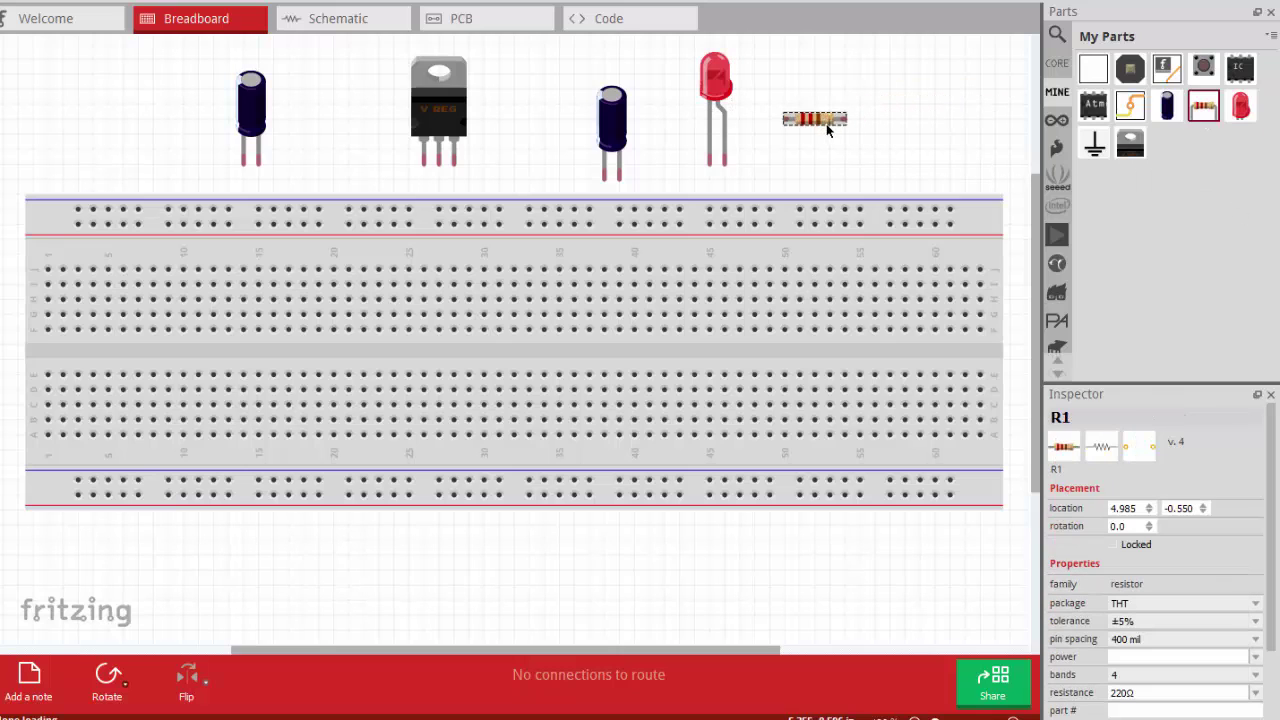
{"action": "left_click", "coordinate": [967, 138]}
{"action": "left_click", "coordinate": [370, 27]}
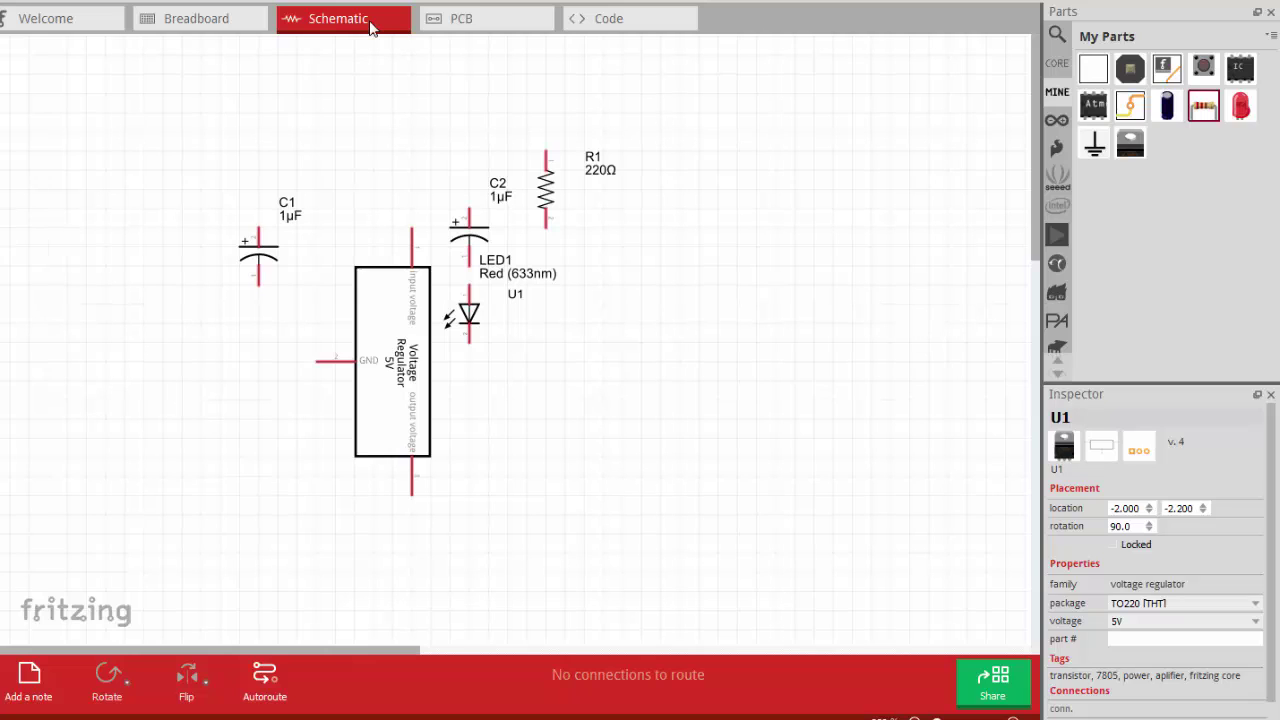
Step: Inspect the parts in PCB view, then return to the Breadboard view
{"action": "left_click", "coordinate": [488, 28]}
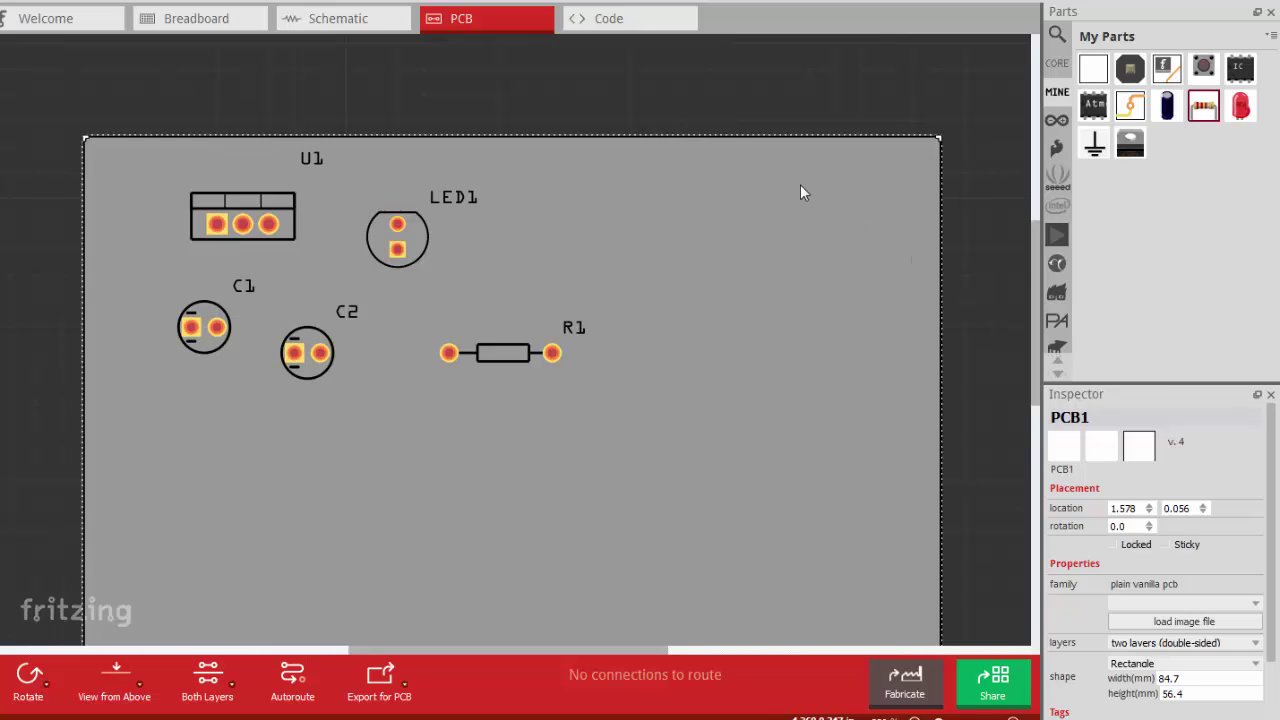
{"action": "left_click", "coordinate": [197, 20]}
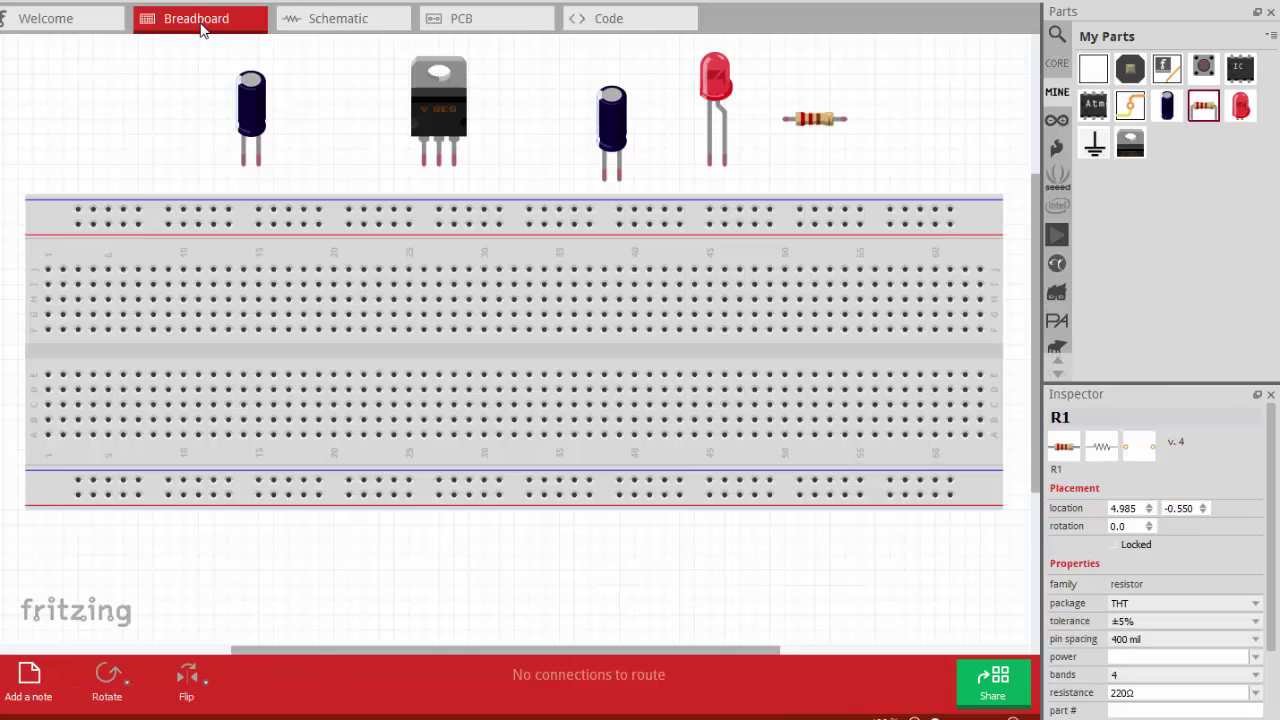
Step: Plug regulator U1 into the breadboard and seat capacitor C1 with its + leg in pin16J
{"action": "left_click_drag", "start_coordinate": [428, 111], "coordinate": [356, 212]}
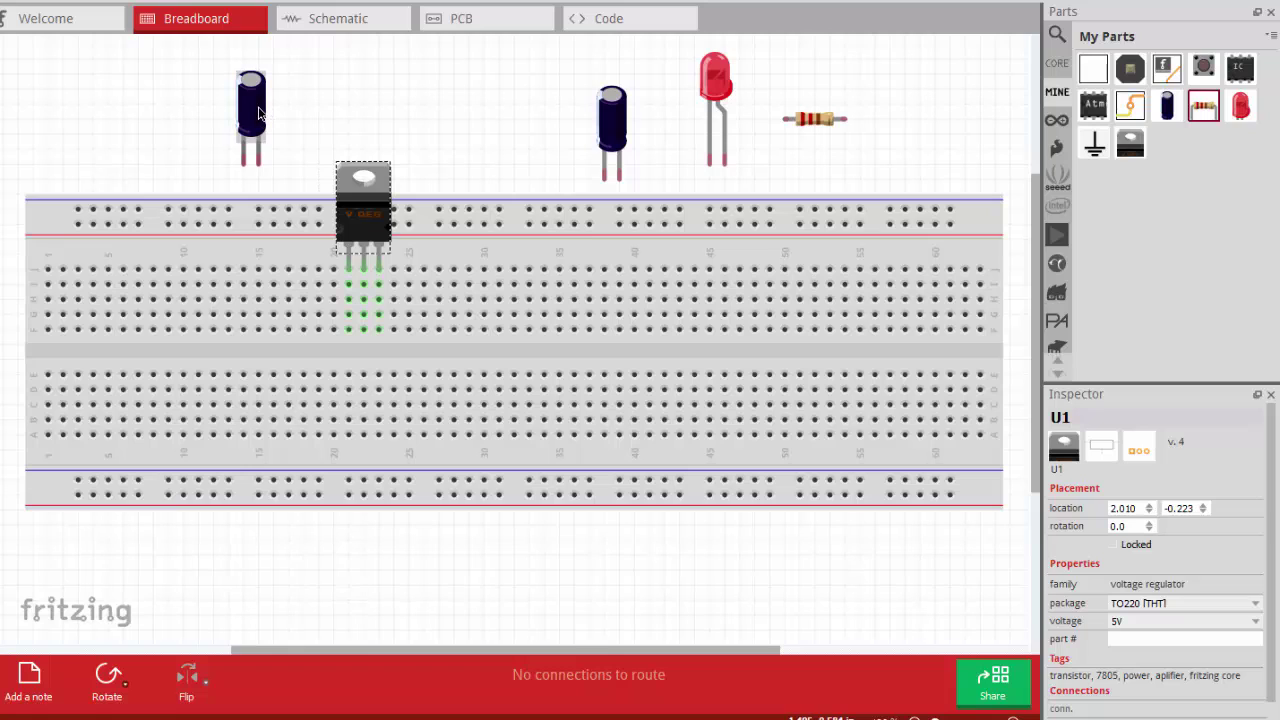
{"action": "left_click_drag", "start_coordinate": [258, 112], "coordinate": [274, 152]}
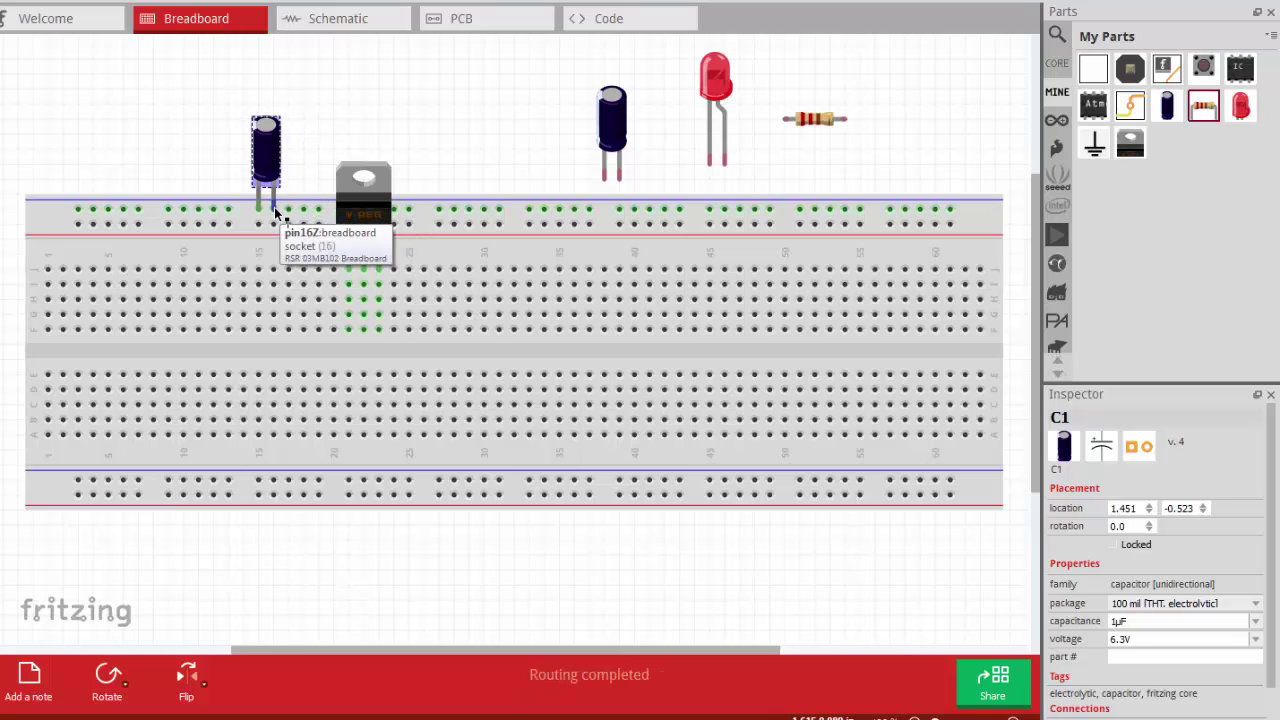
{"action": "left_click_drag", "start_coordinate": [271, 224], "coordinate": [276, 271]}
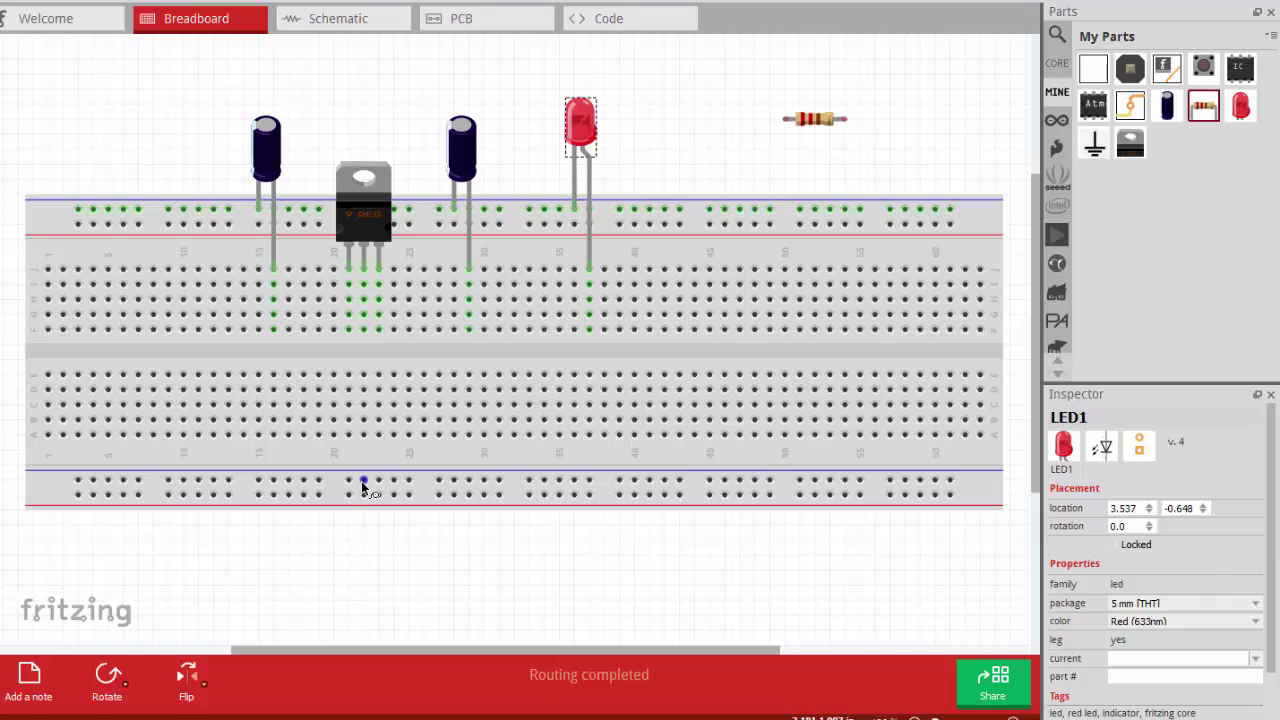
Step: Add a jumper from the lower rail to row G and make it black
{"action": "left_click_drag", "start_coordinate": [363, 481], "coordinate": [366, 339]}
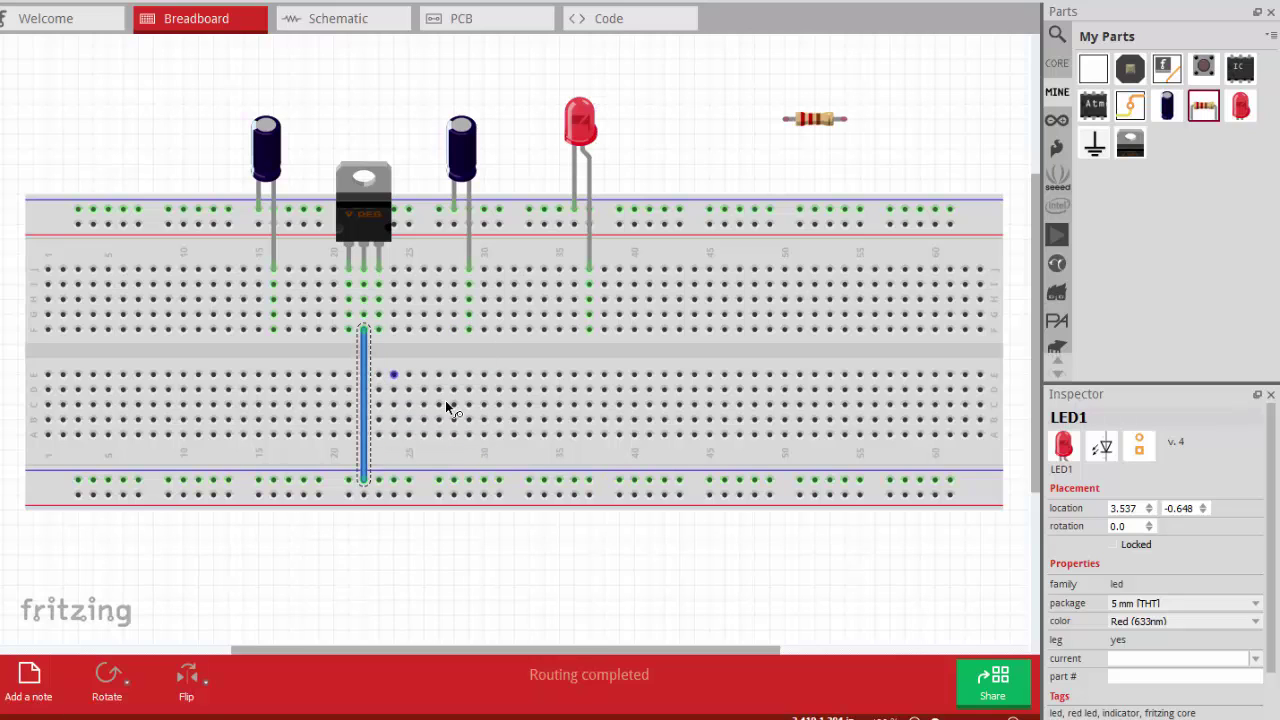
{"action": "right_click", "coordinate": [364, 397]}
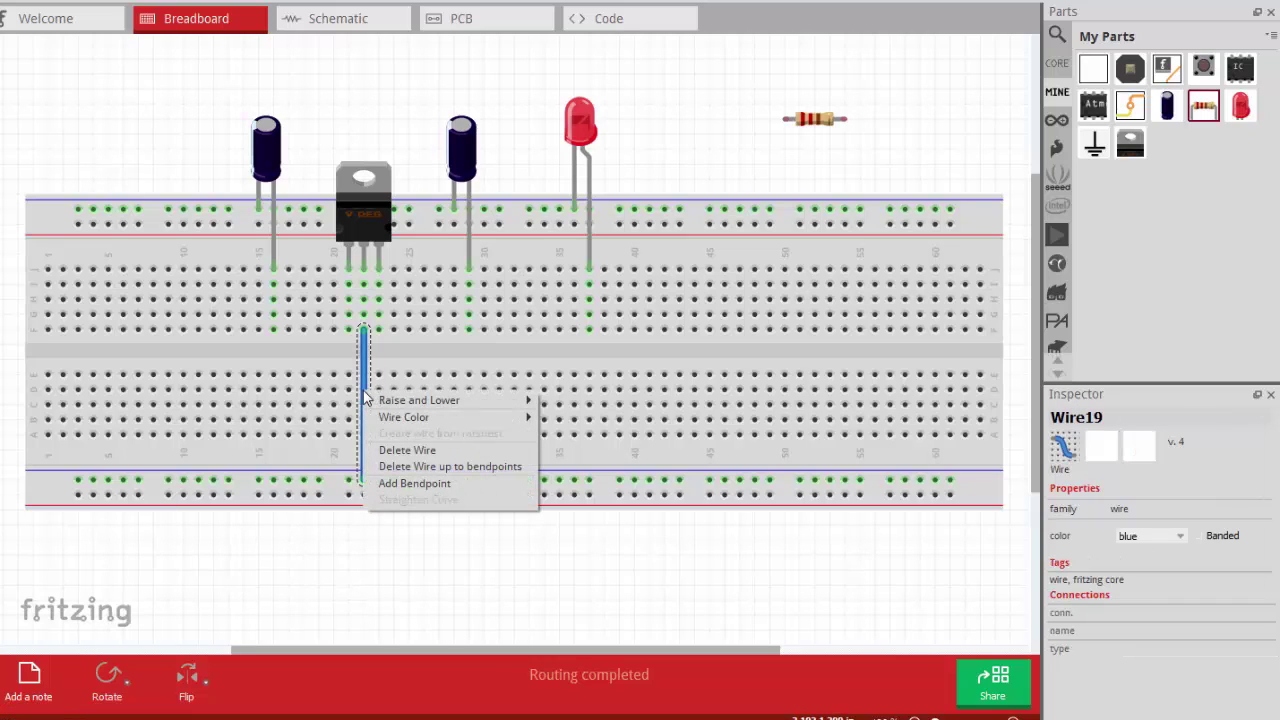
{"action": "mouse_move", "coordinate": [394, 417]}
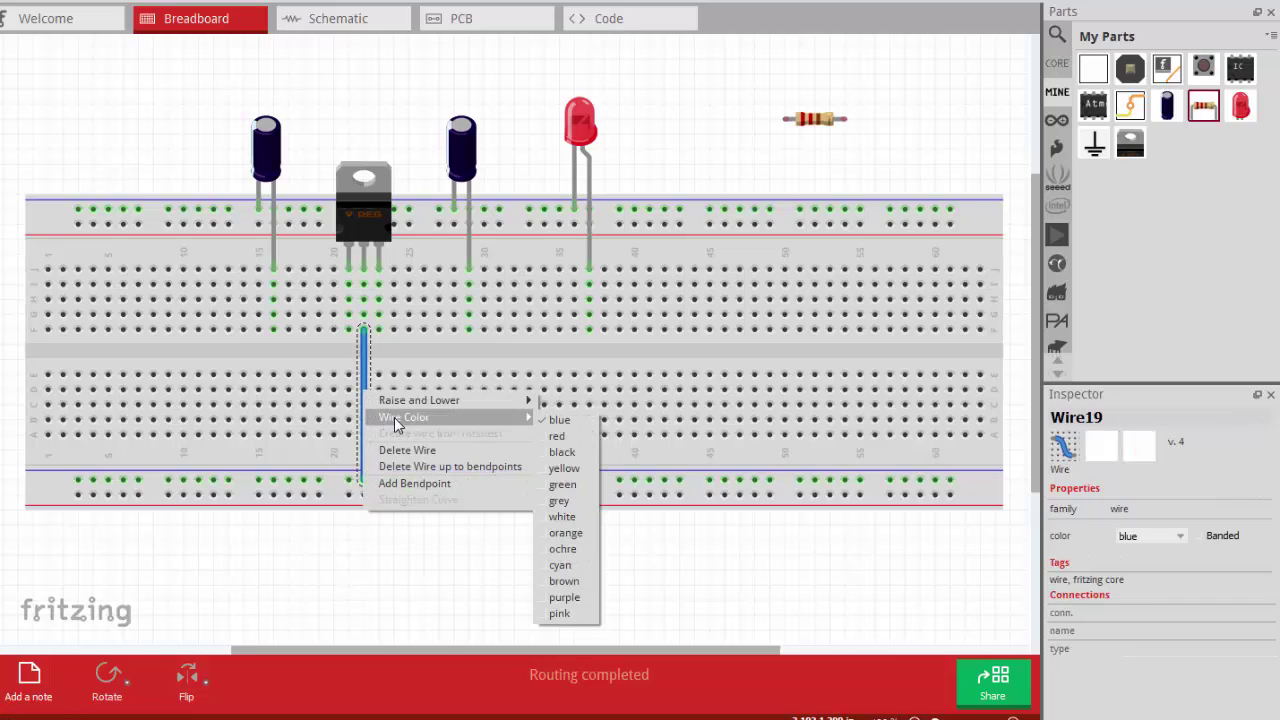
{"action": "left_click", "coordinate": [562, 451]}
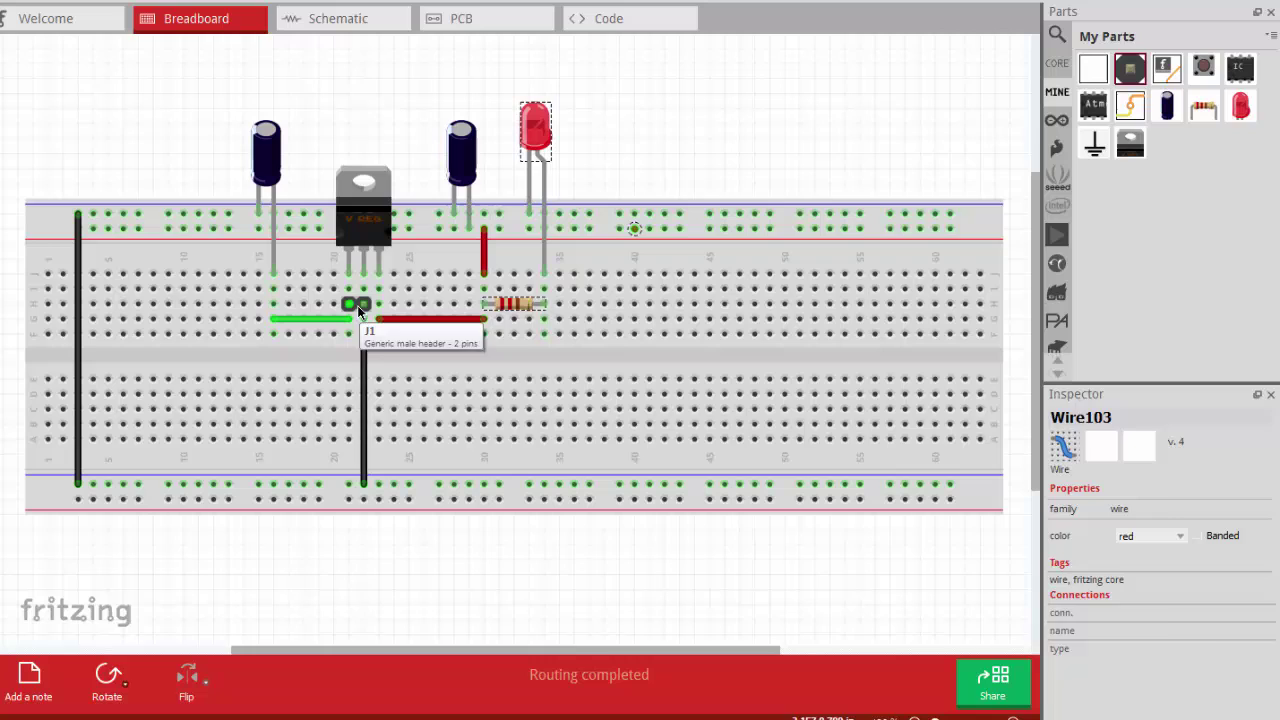
Step: Duplicate header J1 as J2, rotate it vertical, and seat it on the top power rail
{"action": "right_click", "coordinate": [357, 305]}
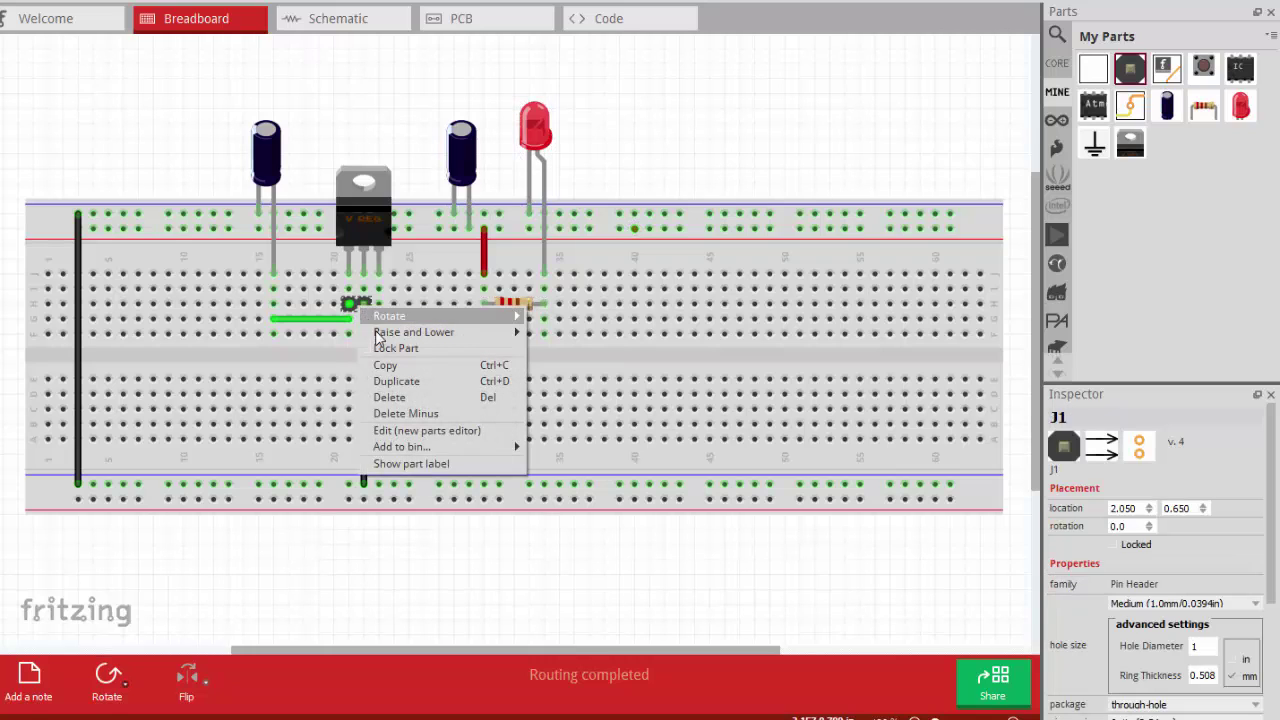
{"action": "left_click", "coordinate": [407, 390]}
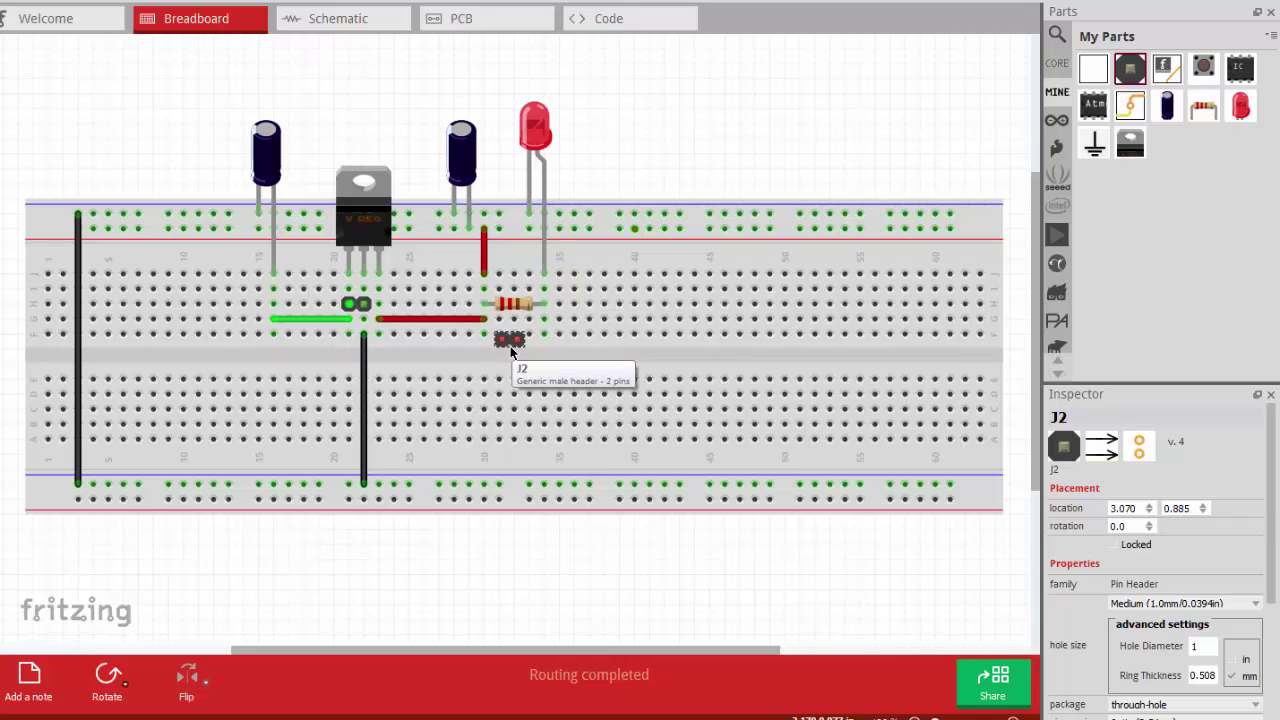
{"action": "left_click_drag", "start_coordinate": [511, 348], "coordinate": [641, 175]}
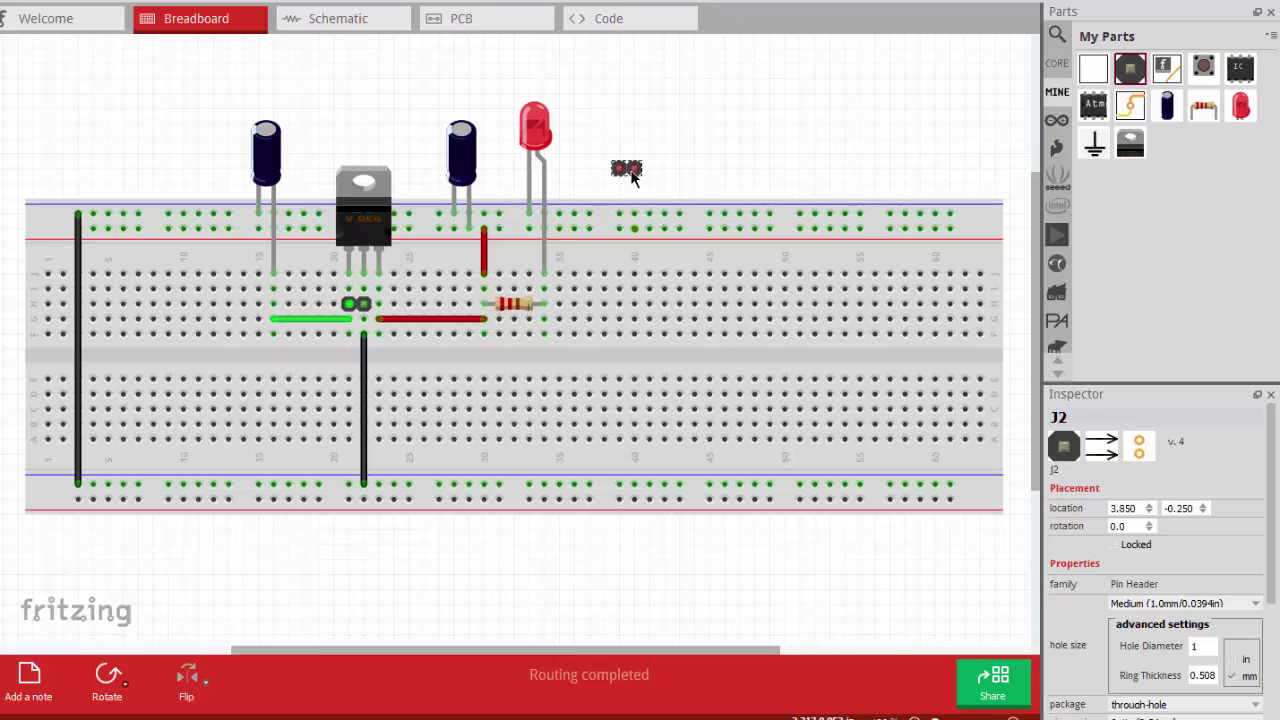
{"action": "left_click", "coordinate": [107, 683]}
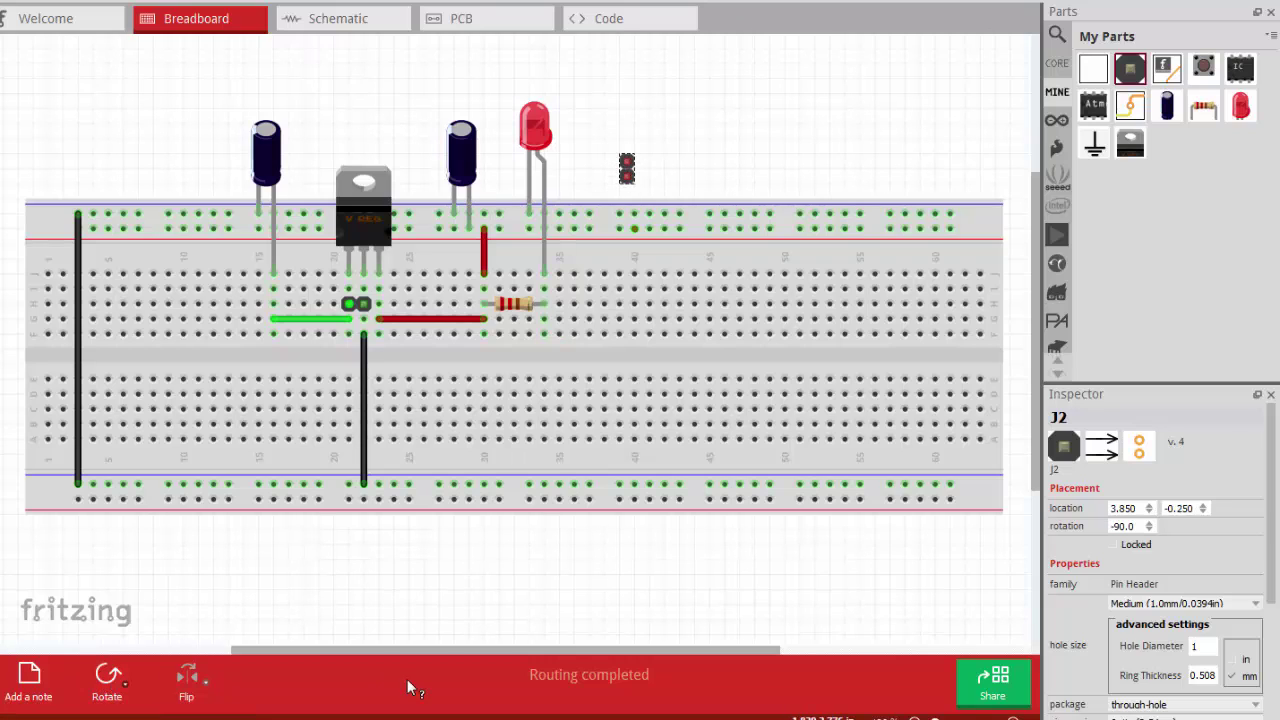
{"action": "left_click_drag", "start_coordinate": [636, 174], "coordinate": [598, 225]}
{"action": "left_click", "coordinate": [656, 140]}
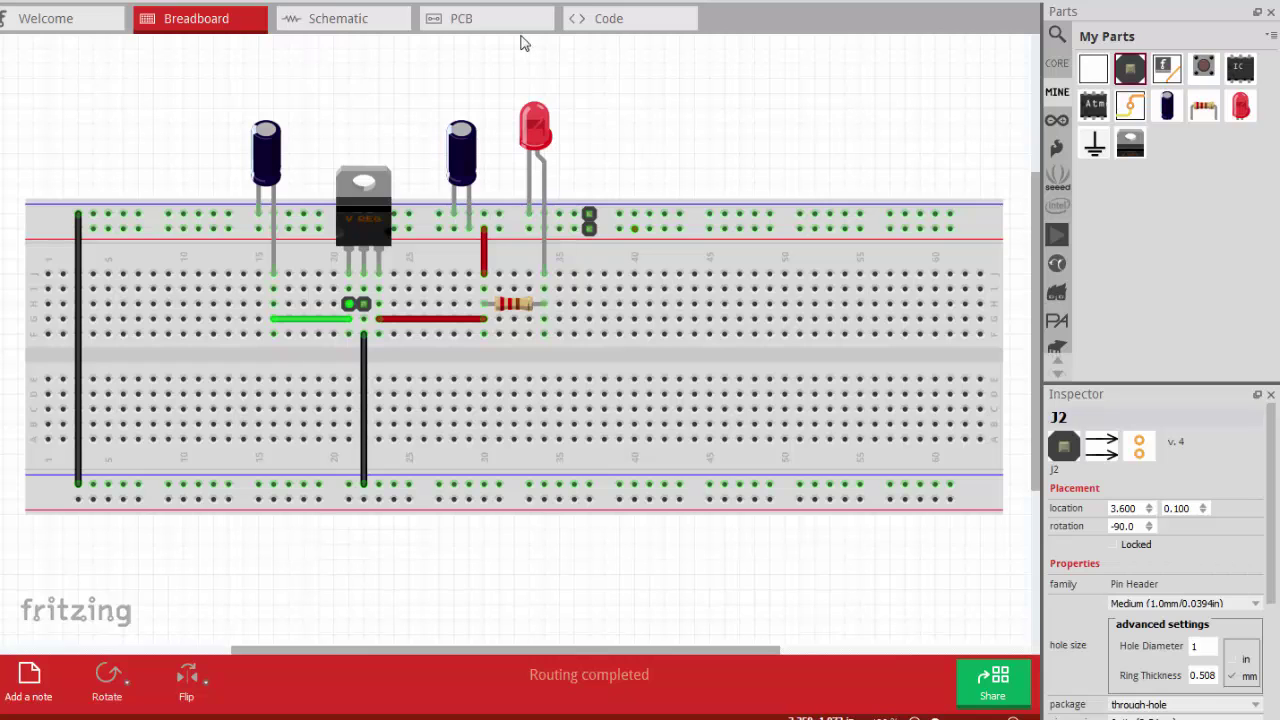
Step: In Schematic view, move J1 up-left and raise C1 and C2 into line with the regulator
{"action": "left_click", "coordinate": [370, 20]}
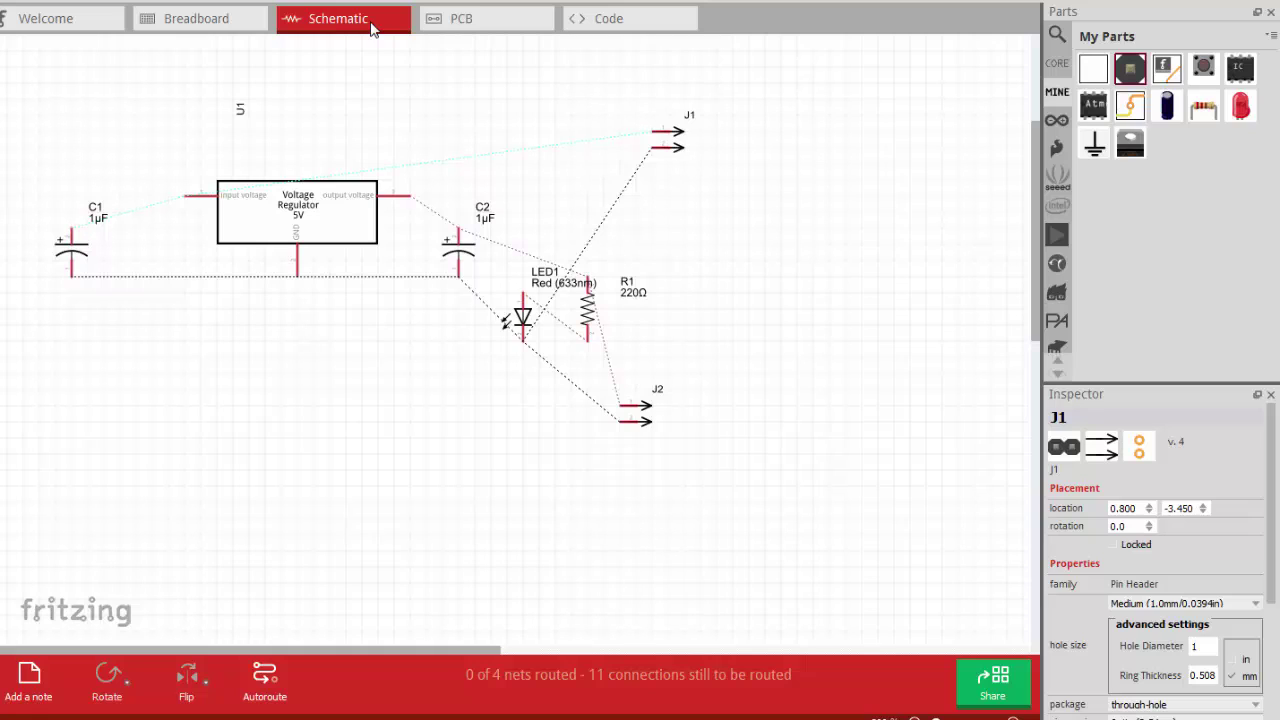
{"action": "left_click", "coordinate": [665, 148]}
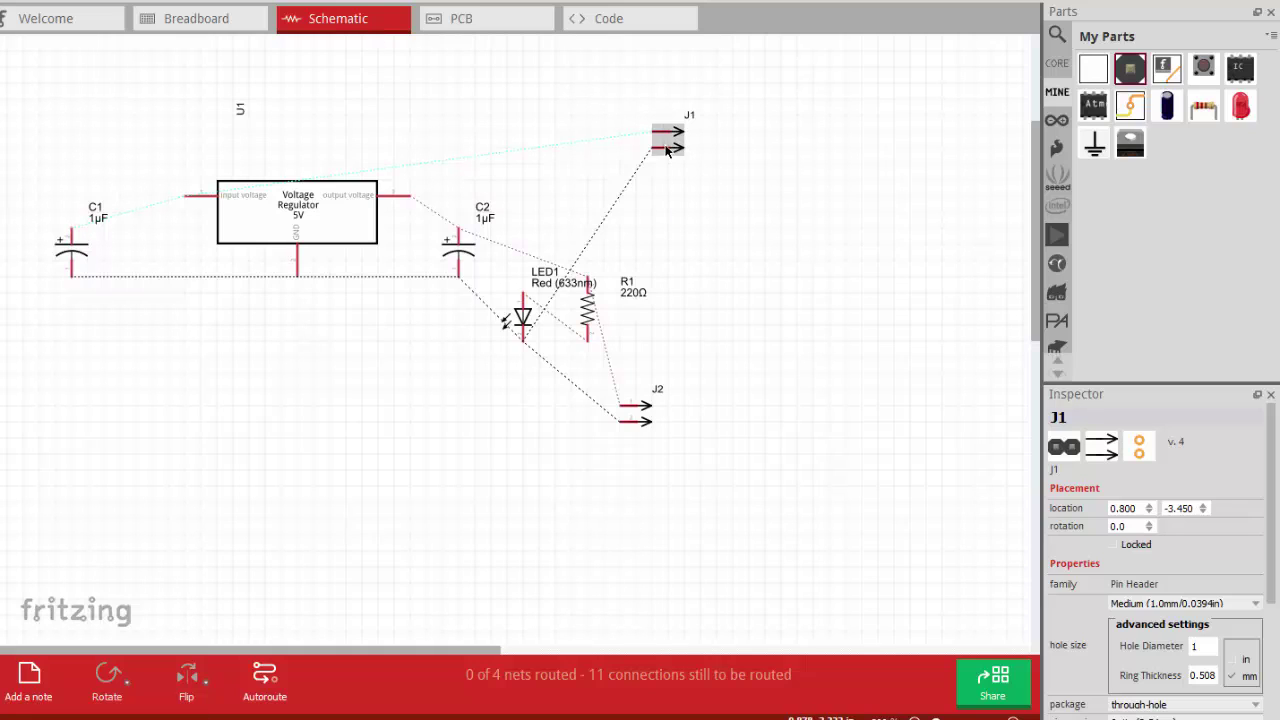
{"action": "left_click_drag", "start_coordinate": [665, 148], "coordinate": [504, 116]}
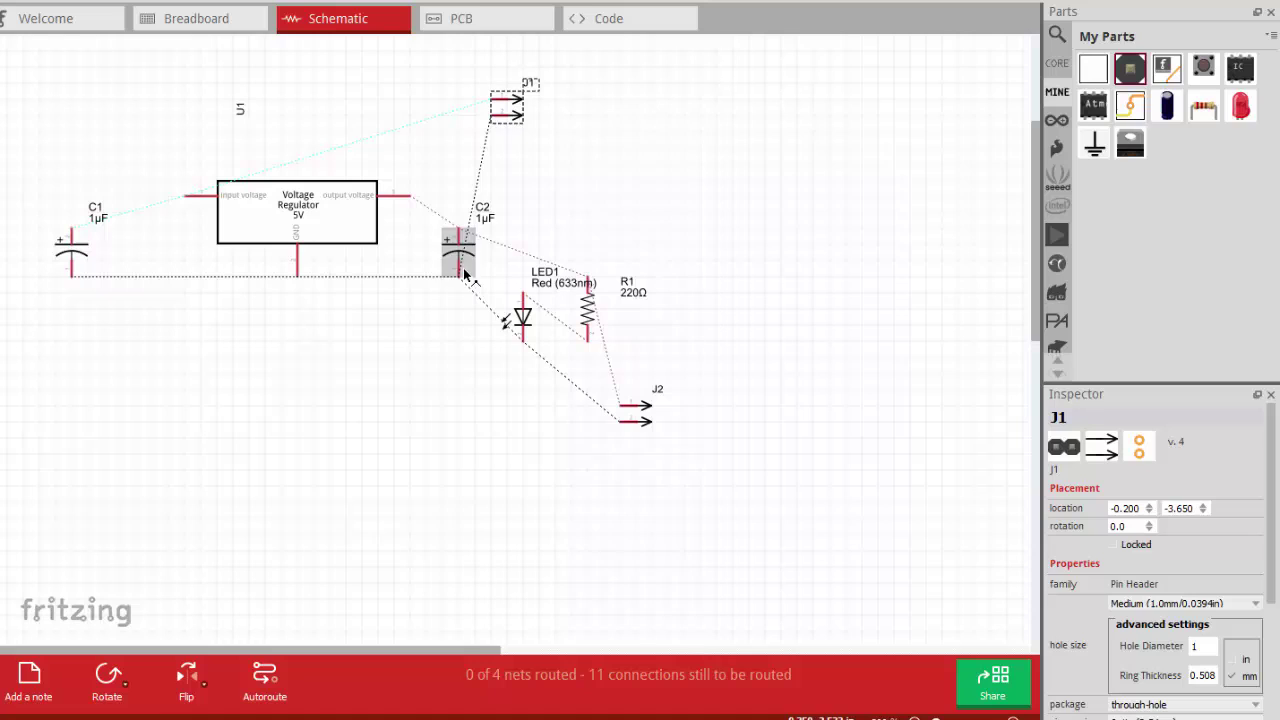
{"action": "mouse_move", "coordinate": [455, 255]}
{"action": "left_mouse_down"}
{"action": "mouse_move", "coordinate": [406, 302]}
{"action": "mouse_move", "coordinate": [440, 234]}
{"action": "mouse_move", "coordinate": [455, 242]}
{"action": "left_mouse_up"}
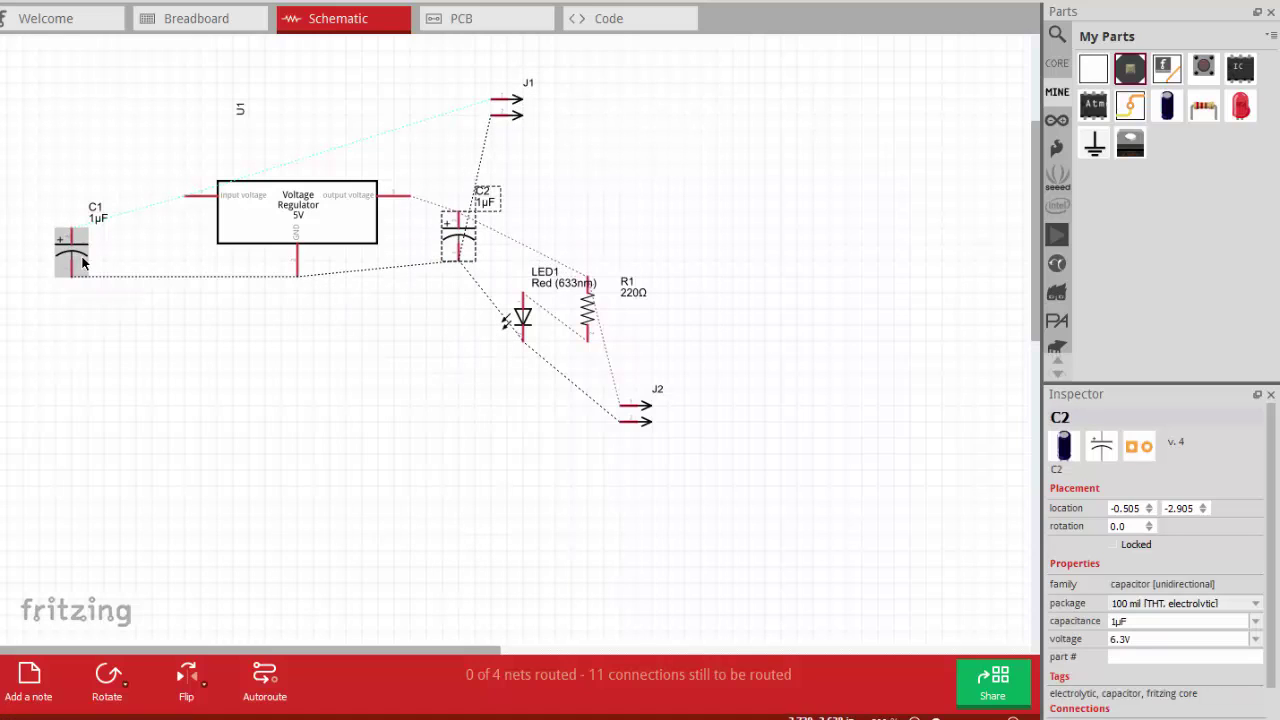
{"action": "left_click", "coordinate": [83, 255]}
{"action": "left_click_drag", "start_coordinate": [83, 255], "coordinate": [116, 223]}
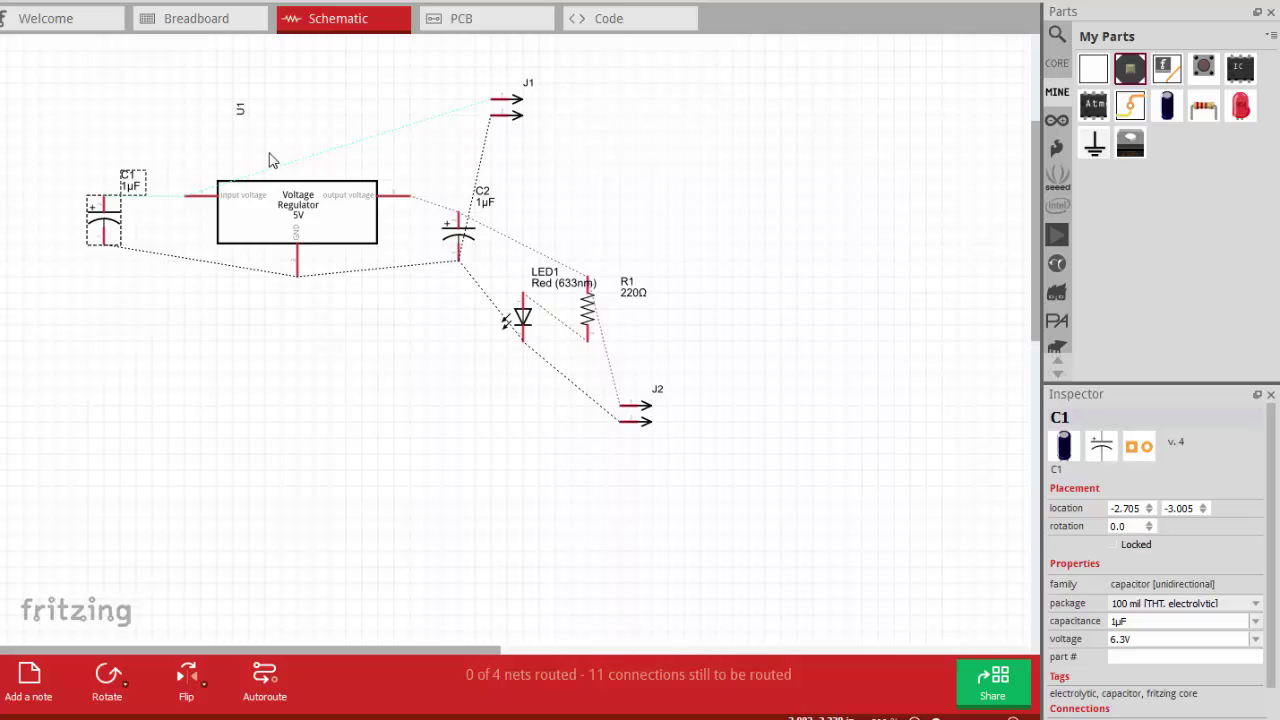
{"action": "left_click_drag", "start_coordinate": [452, 233], "coordinate": [451, 215]}
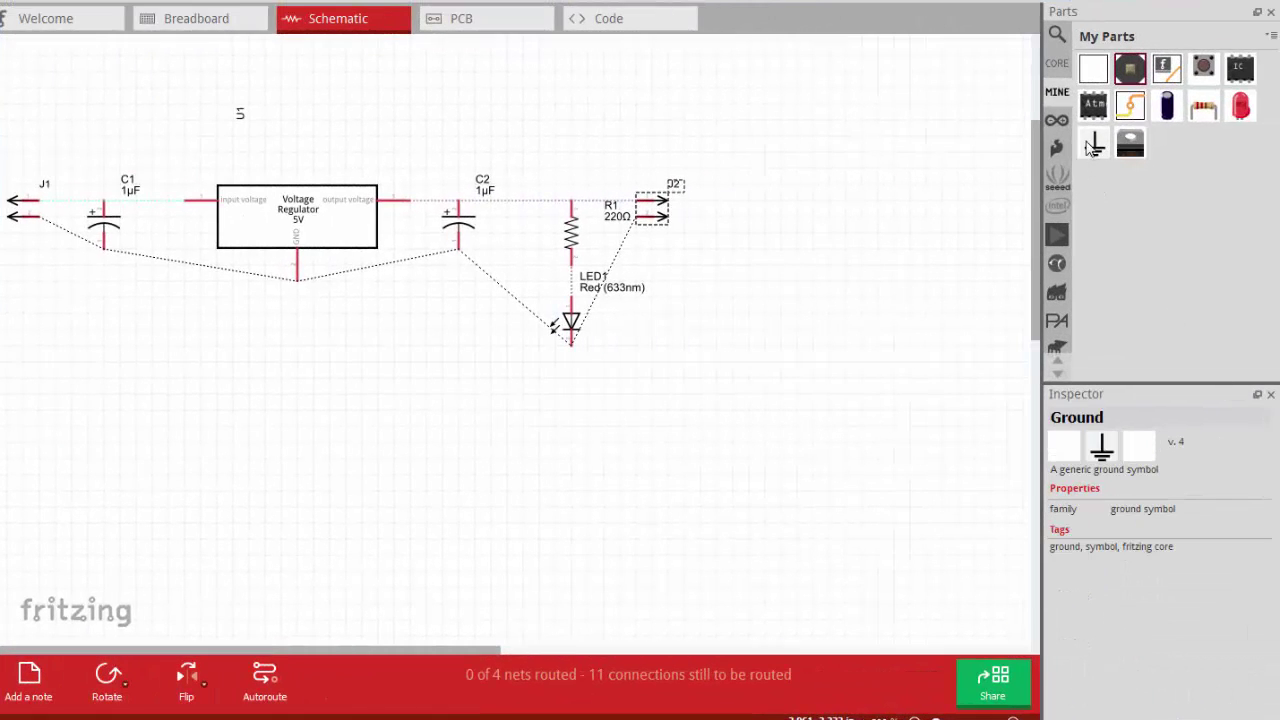
Step: Add a ground symbol below J1, wire it to J1 pin 2, and connect C1
{"action": "left_click_drag", "start_coordinate": [1094, 144], "coordinate": [41, 286]}
{"action": "left_click", "coordinate": [204, 619]}
{"action": "scroll", "coordinate": [204, 619], "scroll_direction": "up", "scroll_amount": 5, "text": "ctrl"}
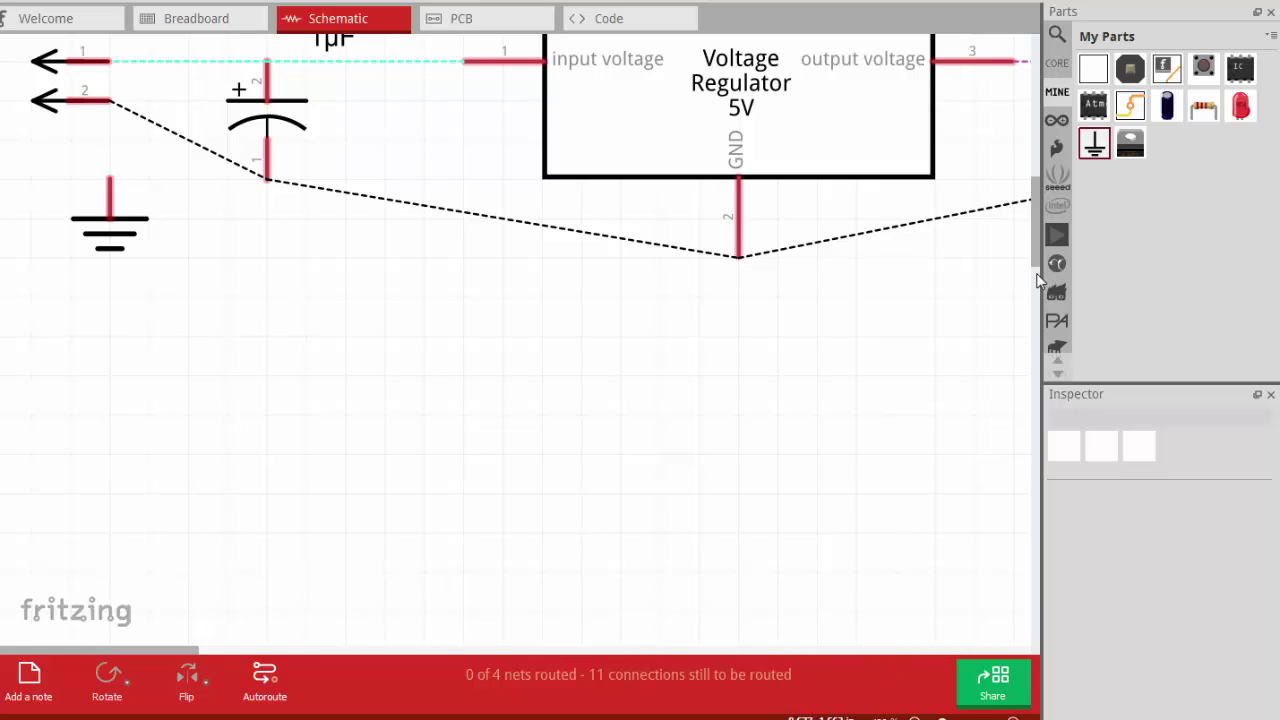
{"action": "mouse_move", "coordinate": [1038, 263]}
{"action": "left_mouse_down"}
{"action": "mouse_move", "coordinate": [1038, 199]}
{"action": "mouse_move", "coordinate": [1038, 262]}
{"action": "mouse_move", "coordinate": [1057, 246]}
{"action": "left_mouse_up"}
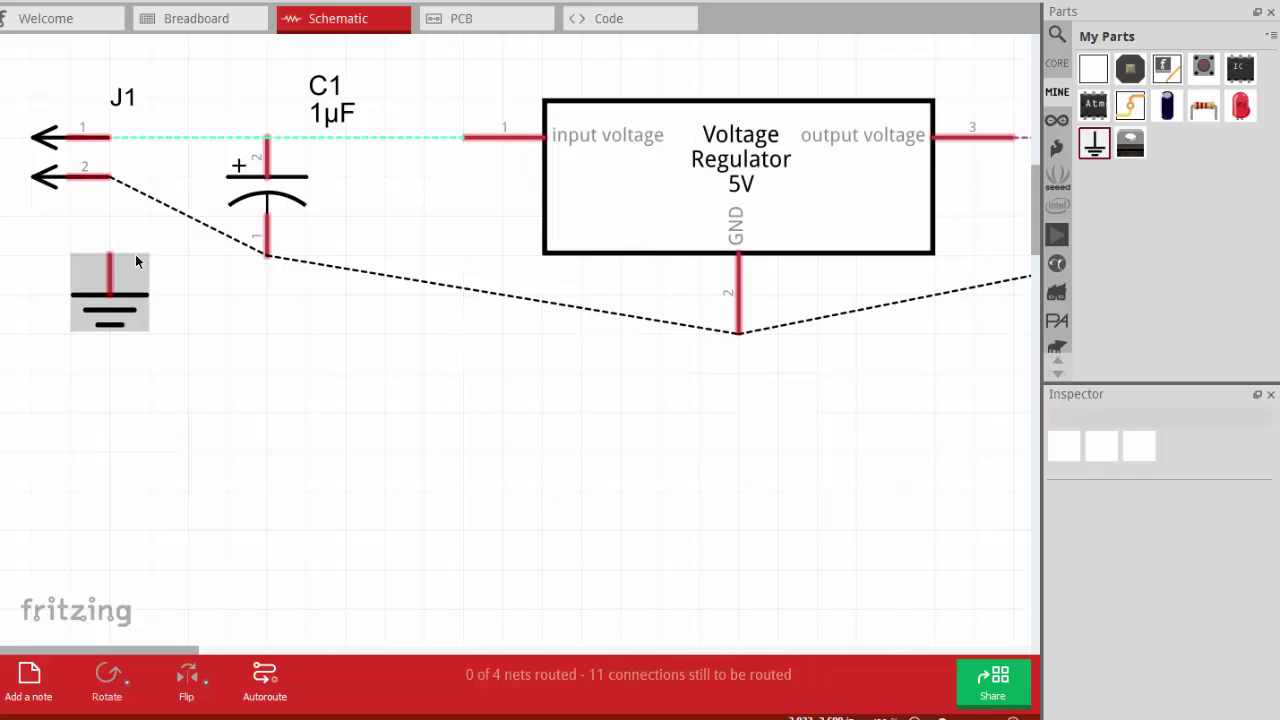
{"action": "left_click_drag", "start_coordinate": [113, 253], "coordinate": [112, 179]}
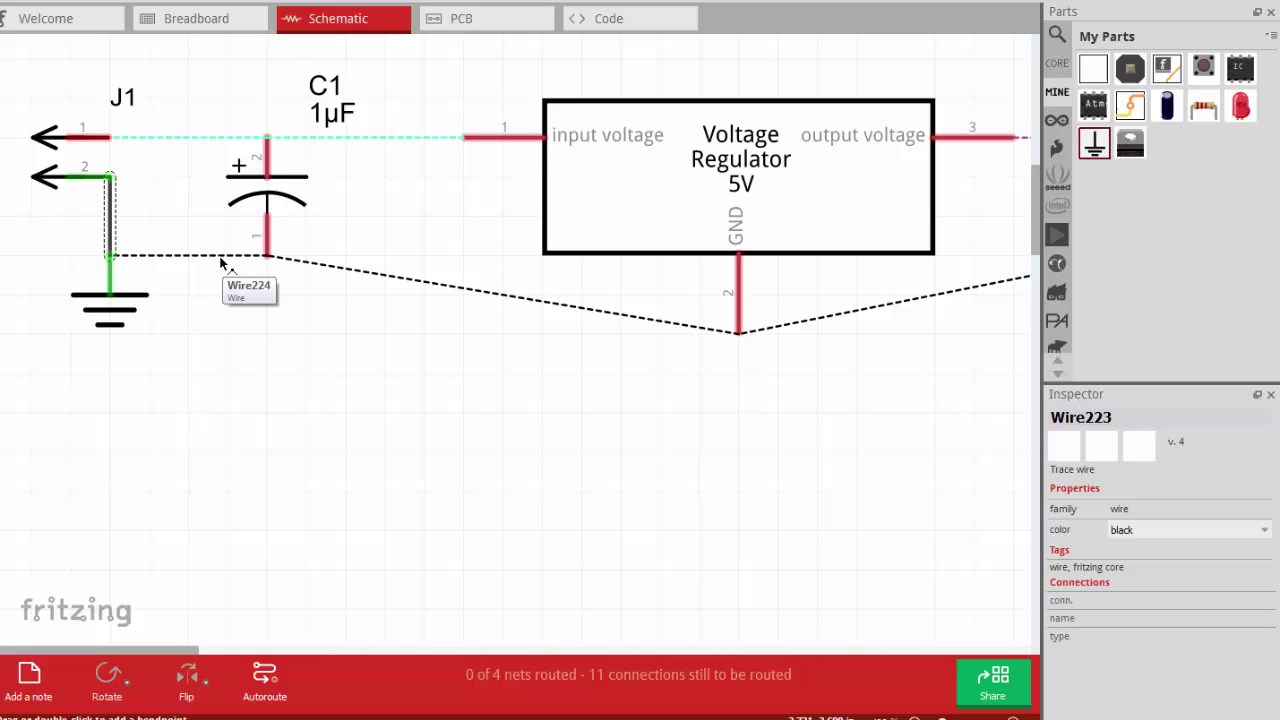
{"action": "double_click", "coordinate": [226, 257]}
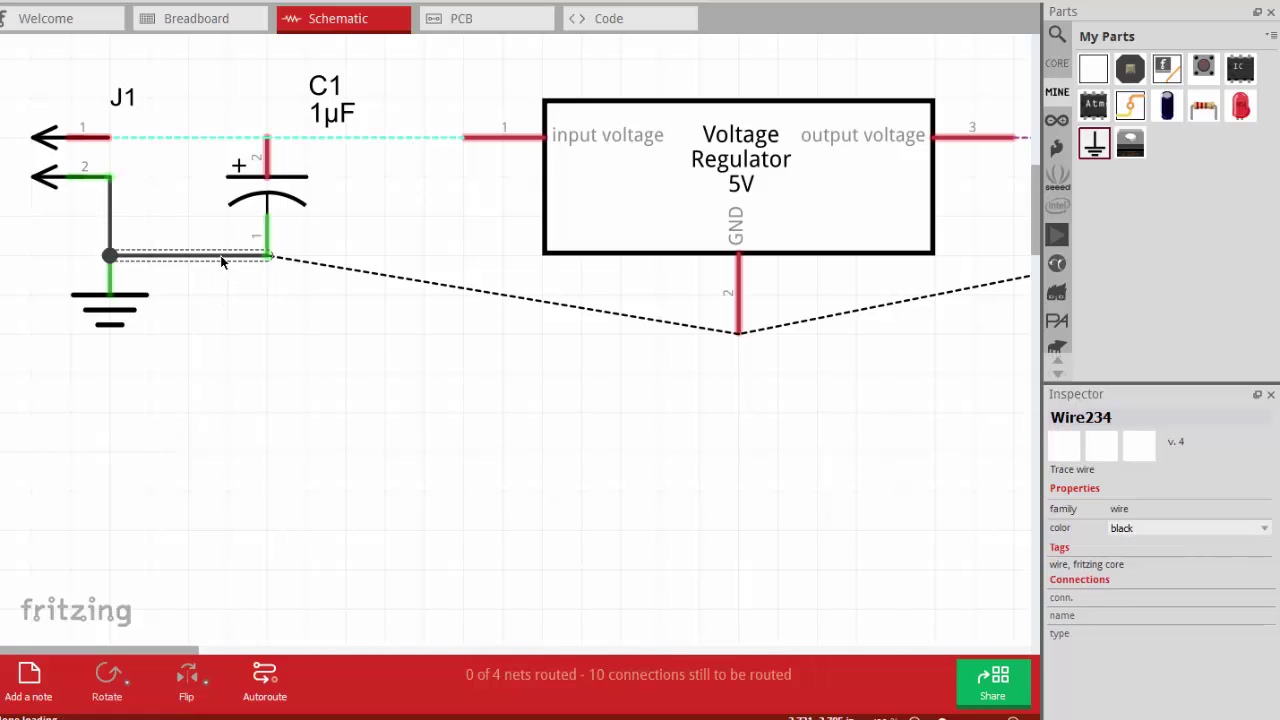
{"action": "left_click", "coordinate": [276, 348]}
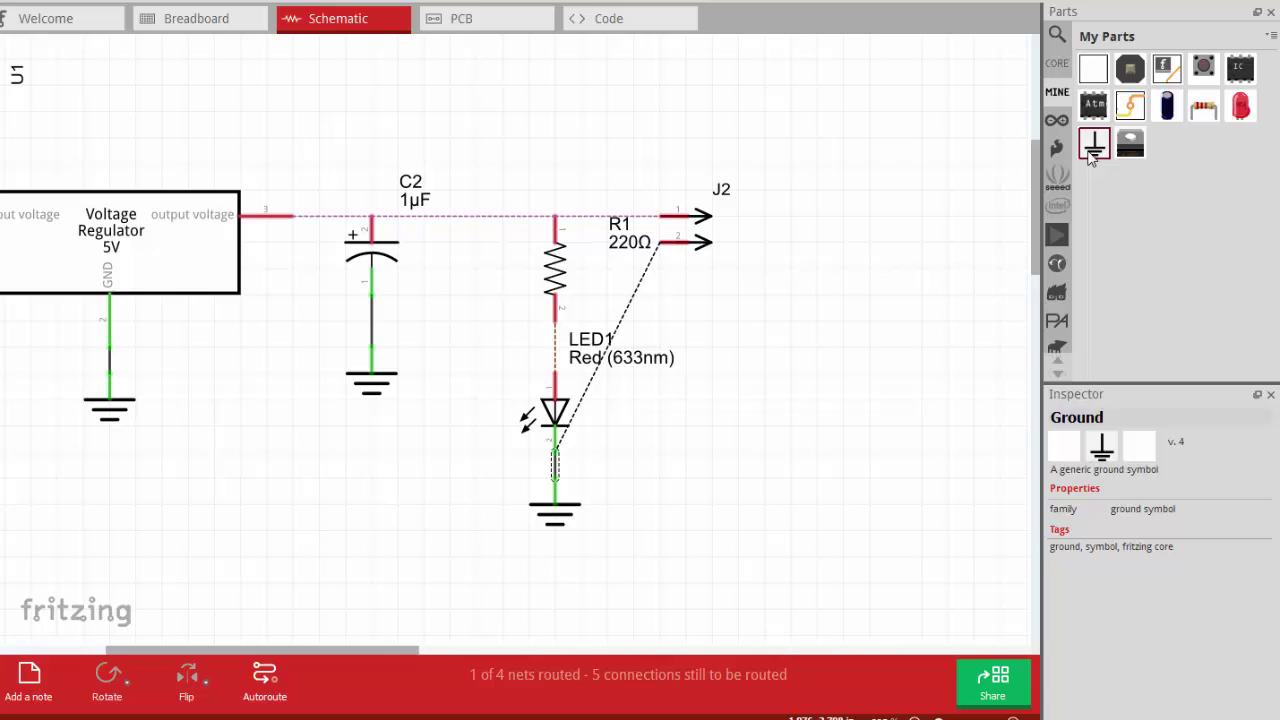
Step: Add a ground for J2 pin 2, then wire regulator–C2, C2–R1, R1–J2 and R1–LED1
{"action": "left_click_drag", "start_coordinate": [1091, 157], "coordinate": [684, 325]}
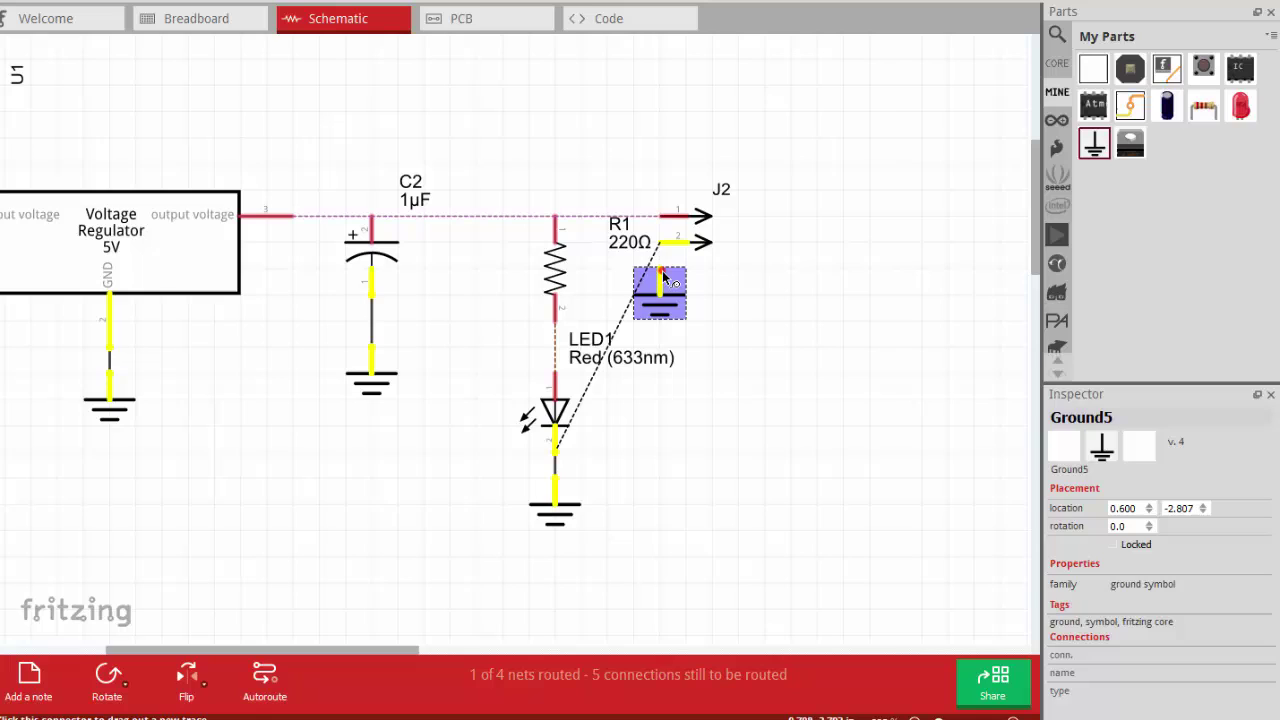
{"action": "left_click_drag", "start_coordinate": [663, 281], "coordinate": [660, 242]}
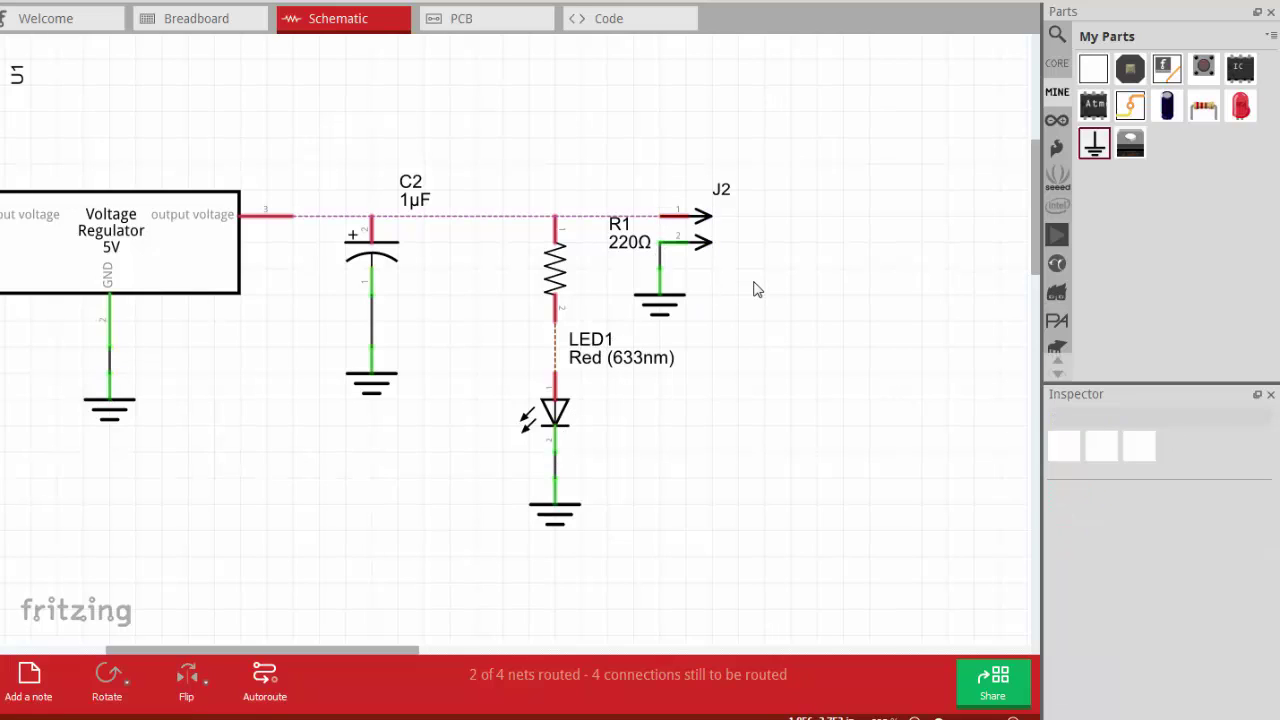
{"action": "double_click", "coordinate": [449, 218]}
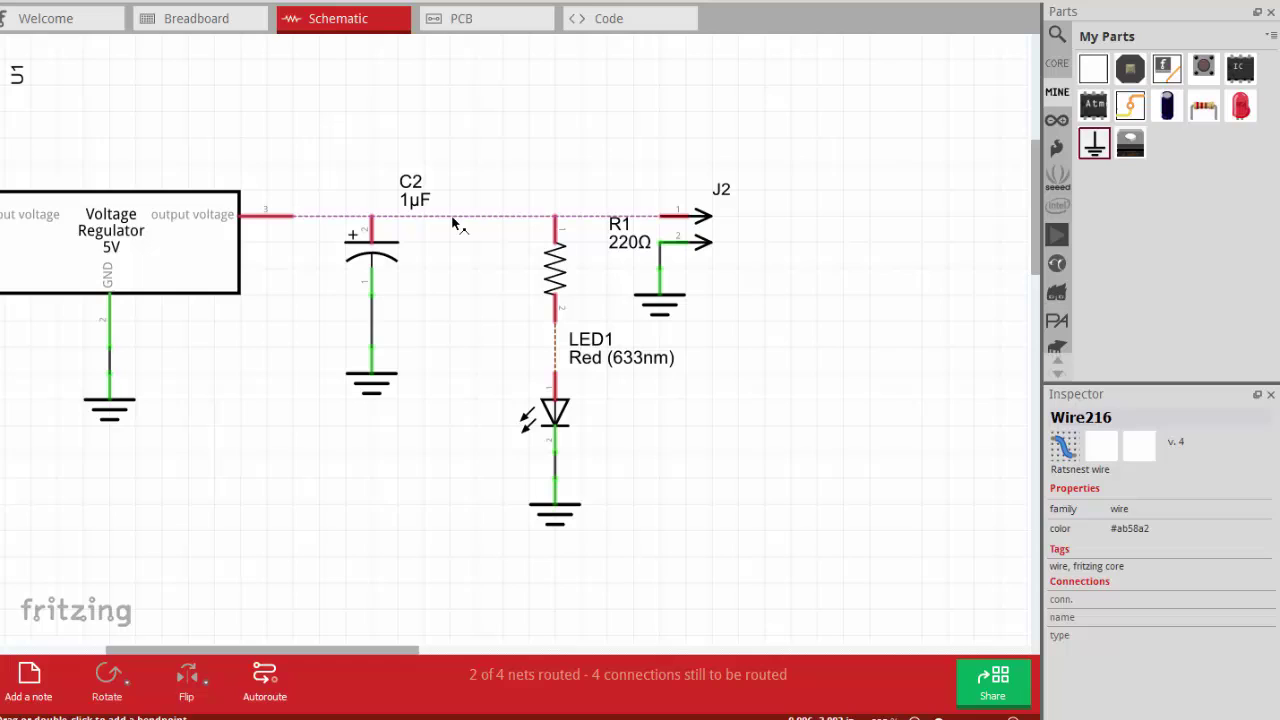
{"action": "double_click", "coordinate": [334, 217]}
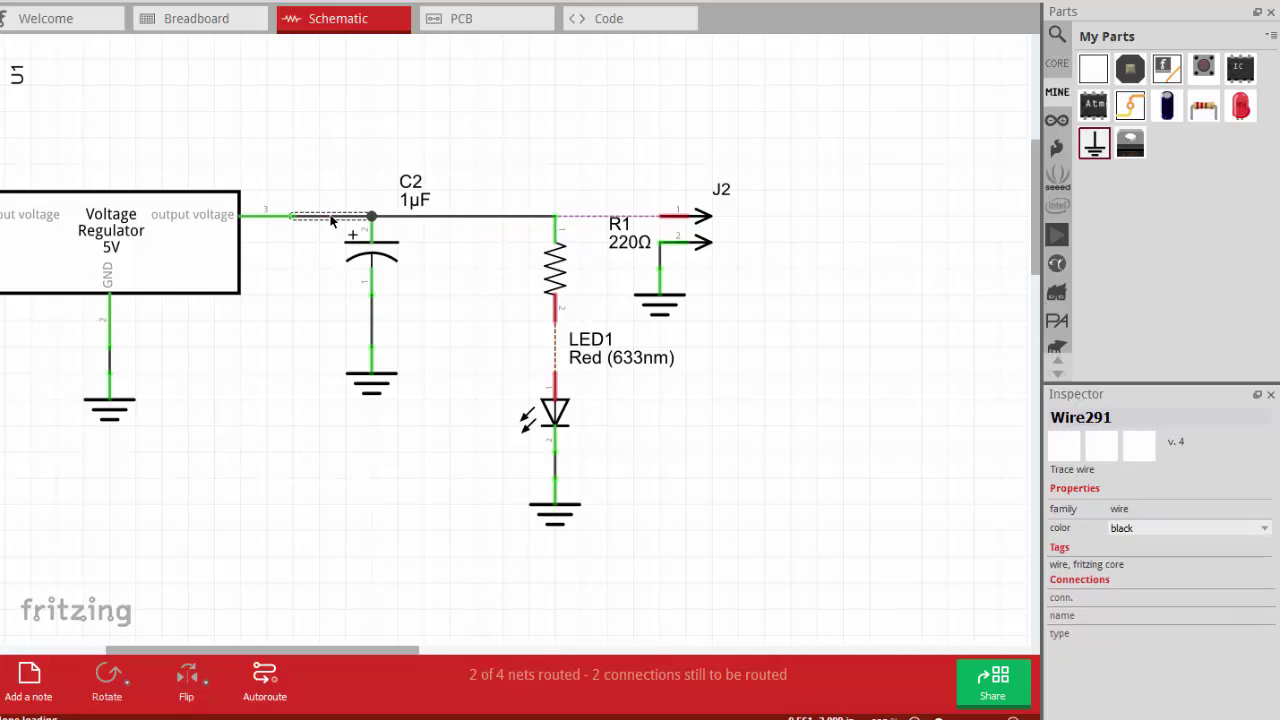
{"action": "double_click", "coordinate": [586, 215]}
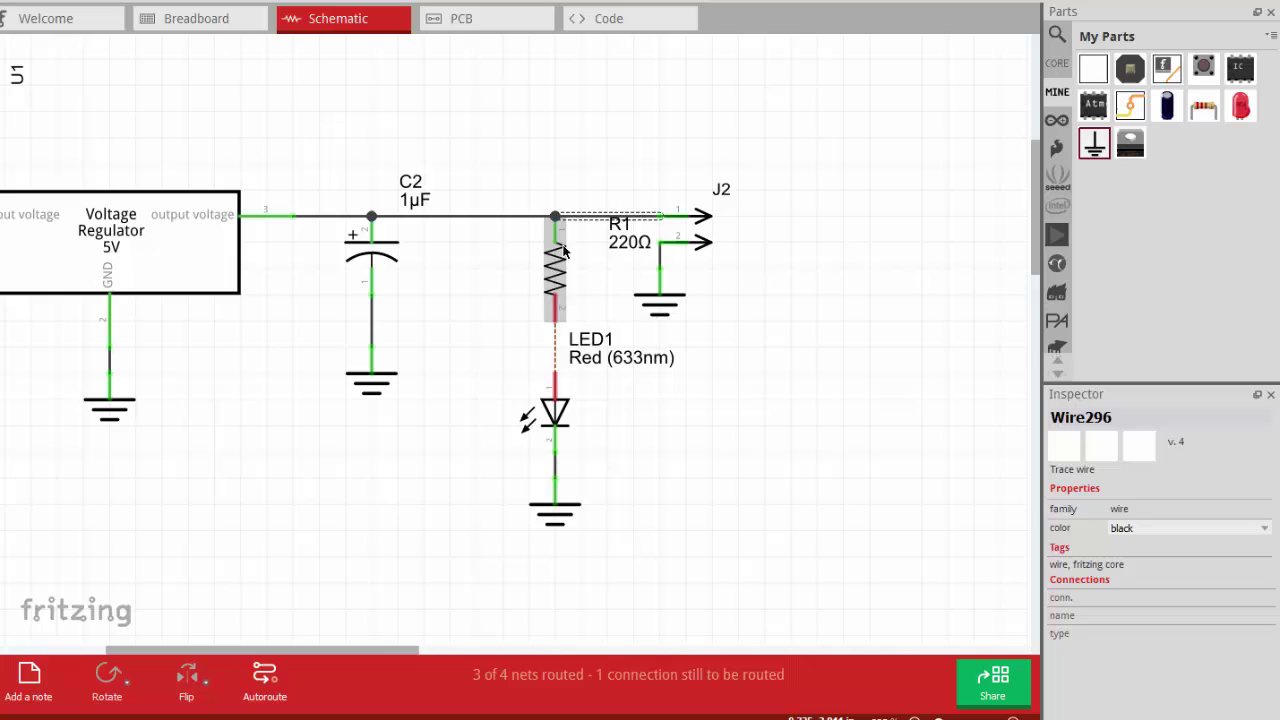
{"action": "double_click", "coordinate": [555, 345]}
{"action": "scroll", "coordinate": [440, 372], "scroll_direction": "down", "scroll_amount": 2, "text": "ctrl"}
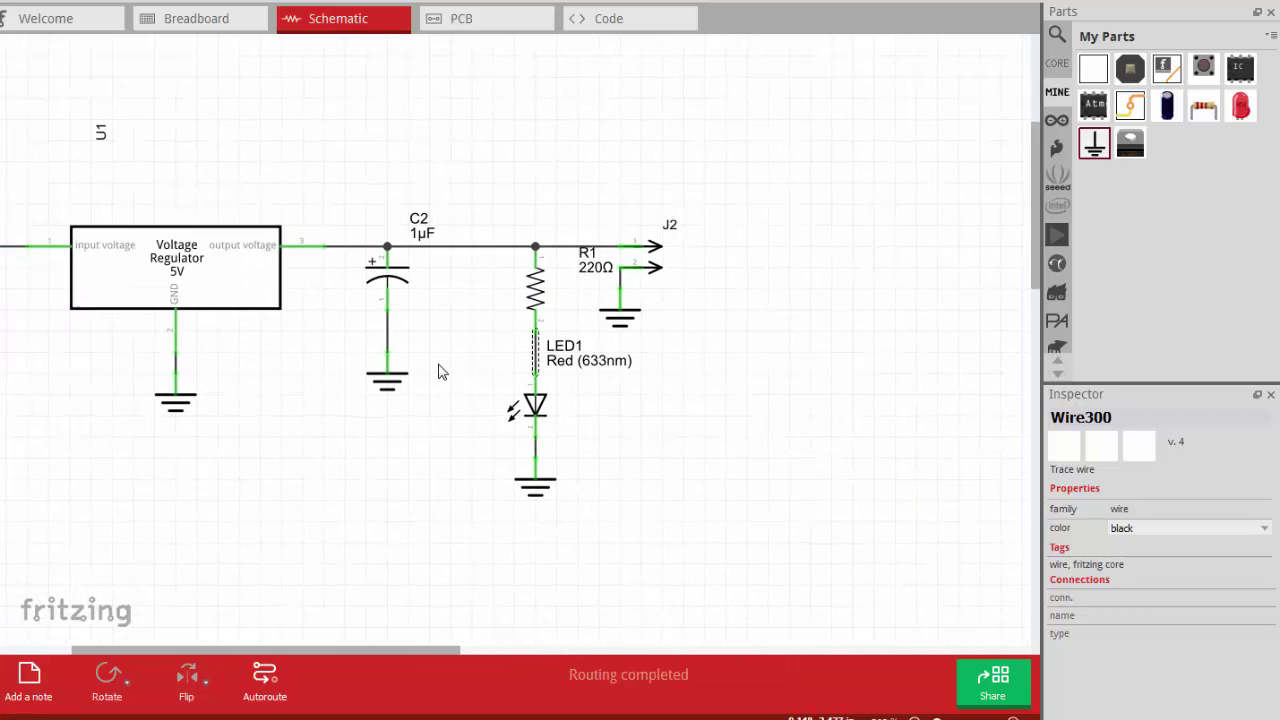
{"action": "scroll", "coordinate": [440, 372], "scroll_direction": "down", "scroll_amount": 3, "text": "ctrl"}
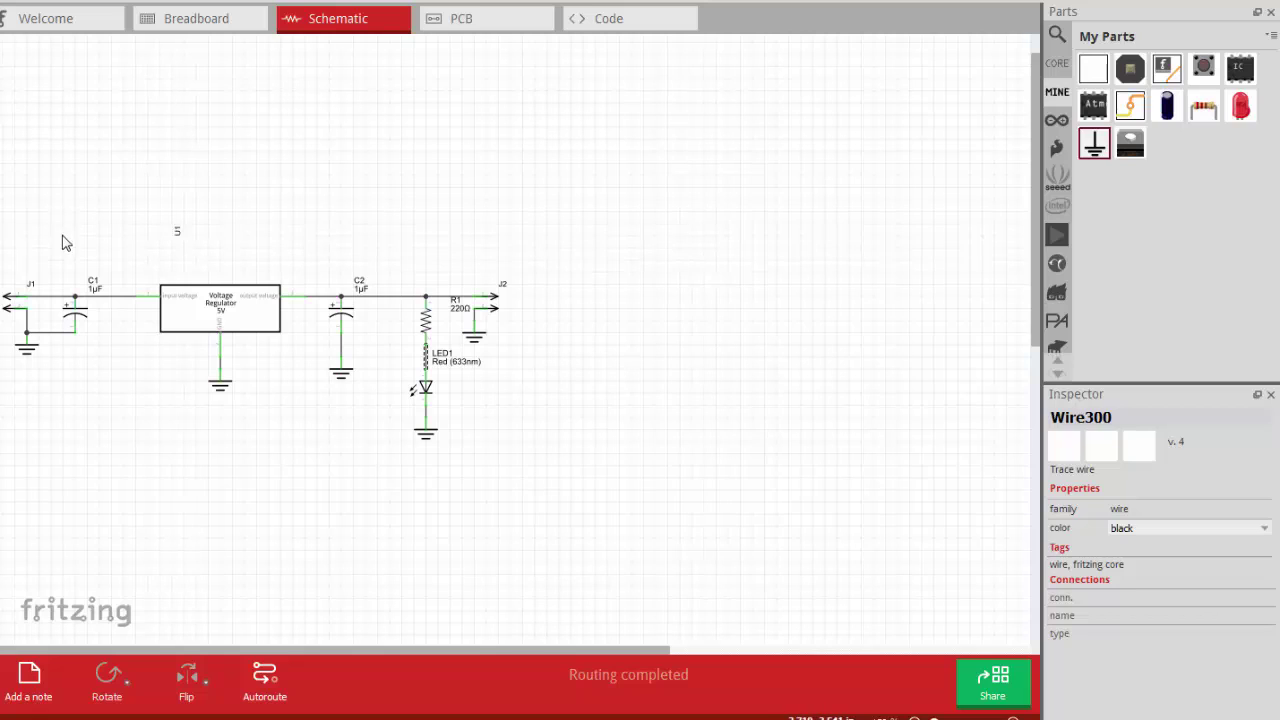
Step: Select capacitor C1 and the regulator group to nudge C1 slightly left toward J1
{"action": "left_click_drag", "start_coordinate": [55, 250], "coordinate": [122, 381]}
{"action": "left_click", "coordinate": [68, 315]}
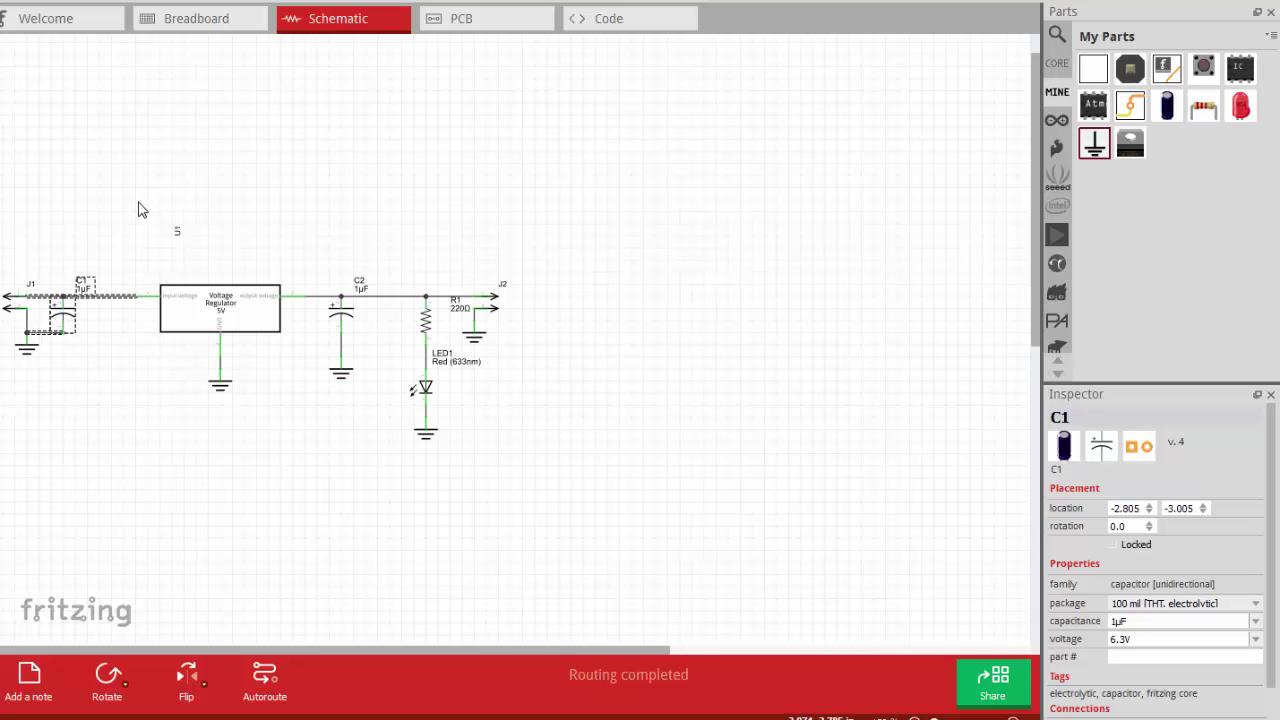
{"action": "left_click_drag", "start_coordinate": [139, 203], "coordinate": [308, 478]}
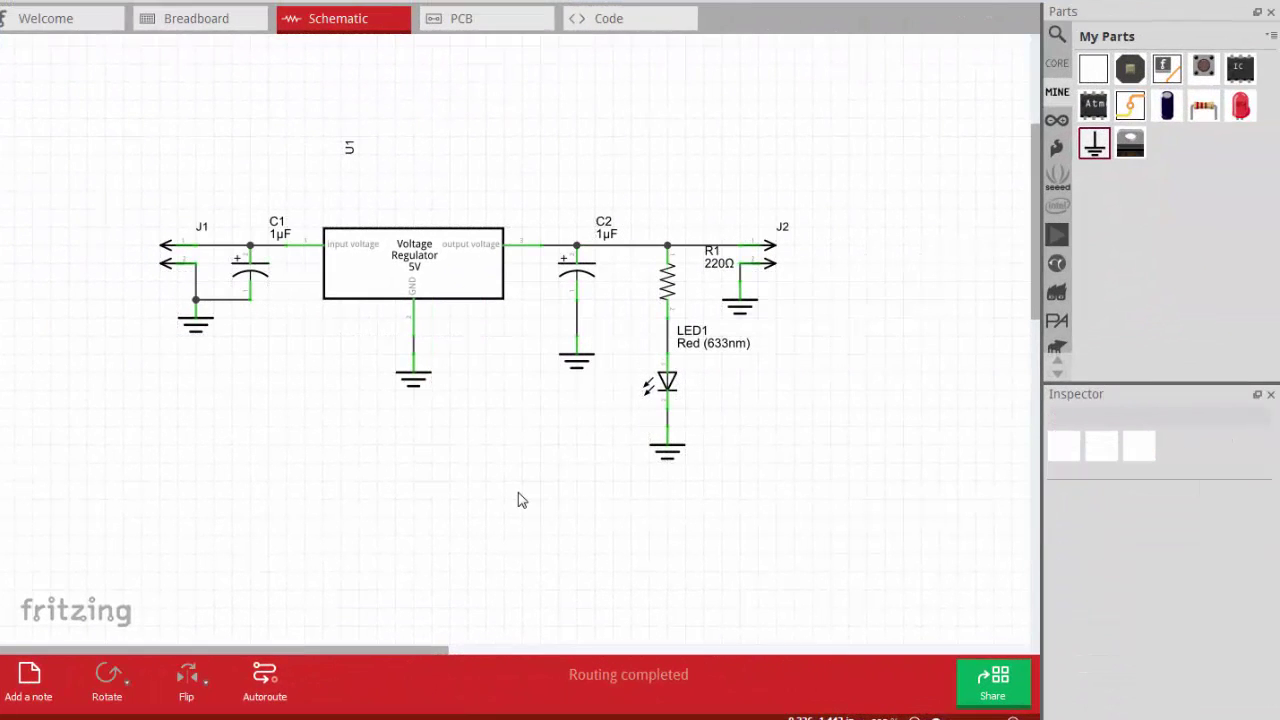
Step: Check the Breadboard layout, then open the PCB view showing 0 of 4 nets routed
{"action": "left_click", "coordinate": [212, 29]}
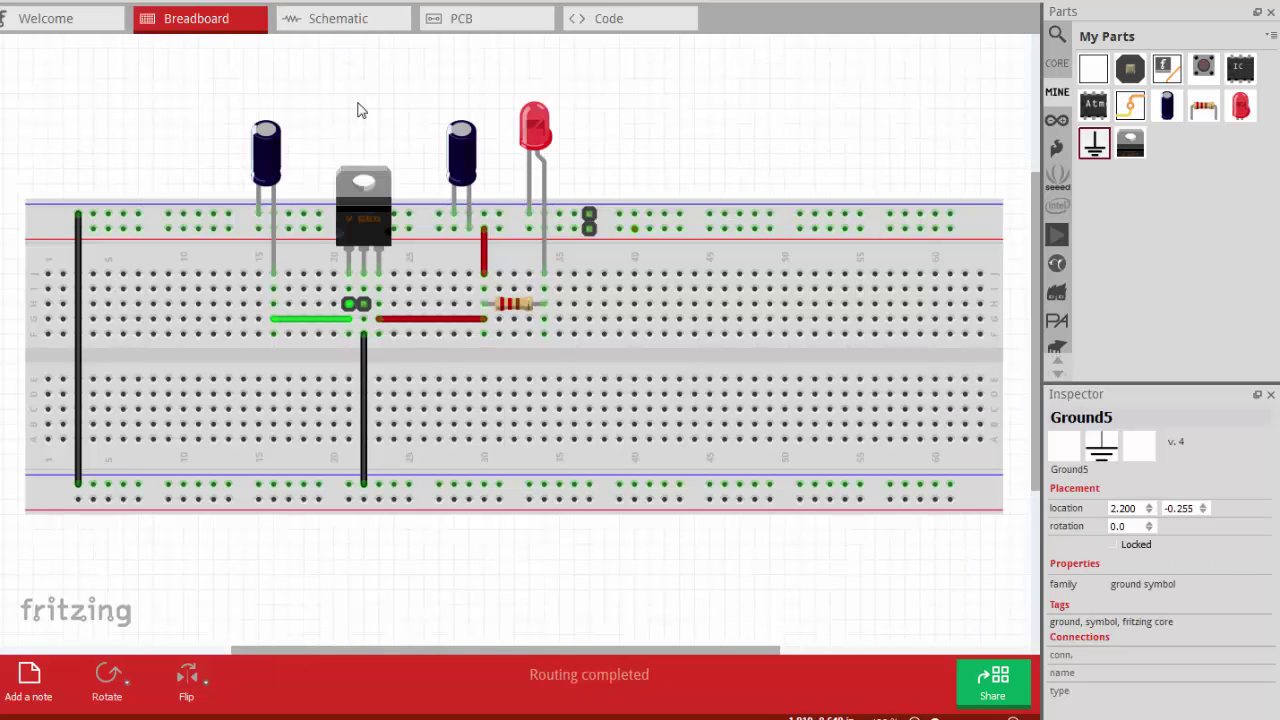
{"action": "left_click", "coordinate": [478, 22]}
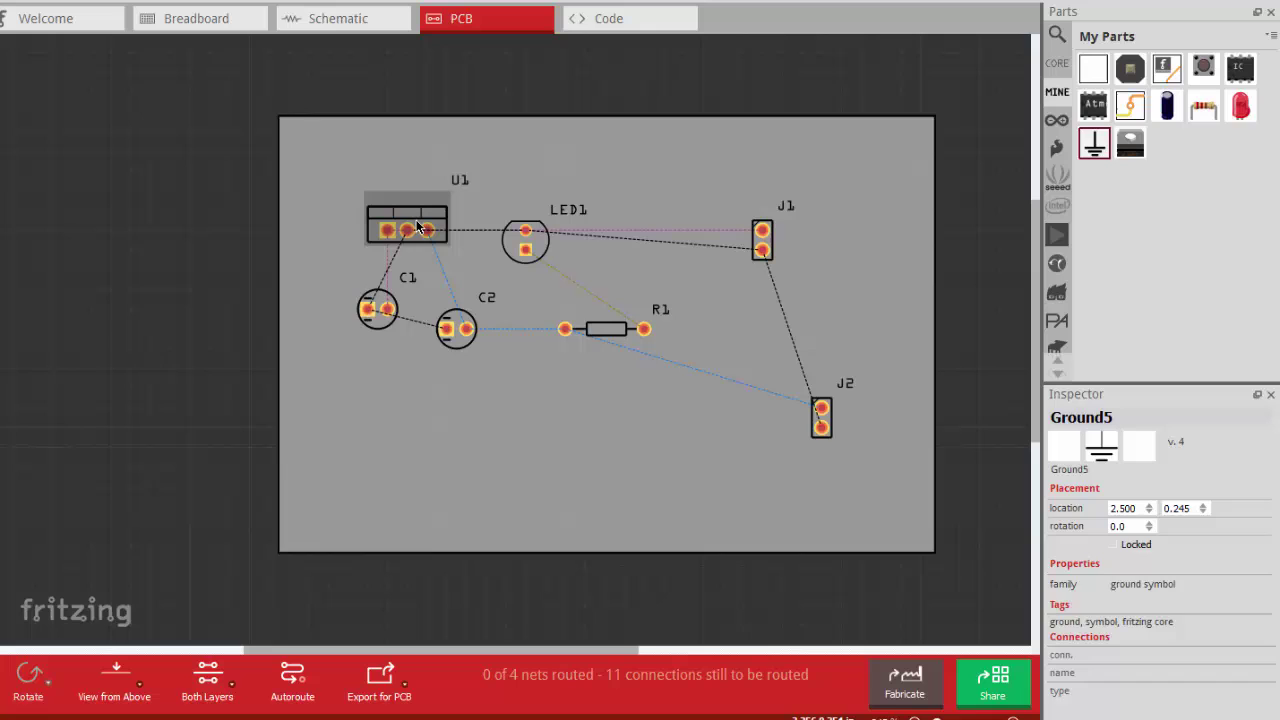
Step: Move U1, C1, LED1 and C2 close together near the top of the board
{"action": "left_click_drag", "start_coordinate": [418, 228], "coordinate": [477, 209]}
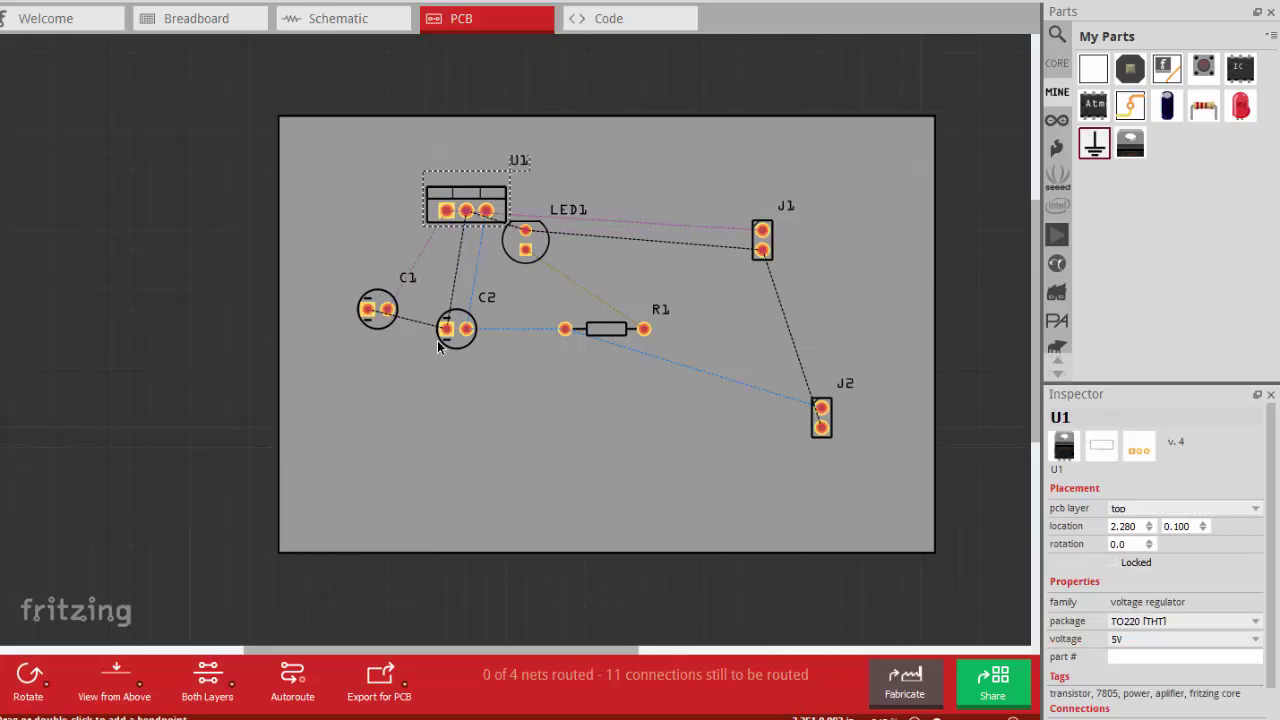
{"action": "left_click_drag", "start_coordinate": [378, 310], "coordinate": [338, 212]}
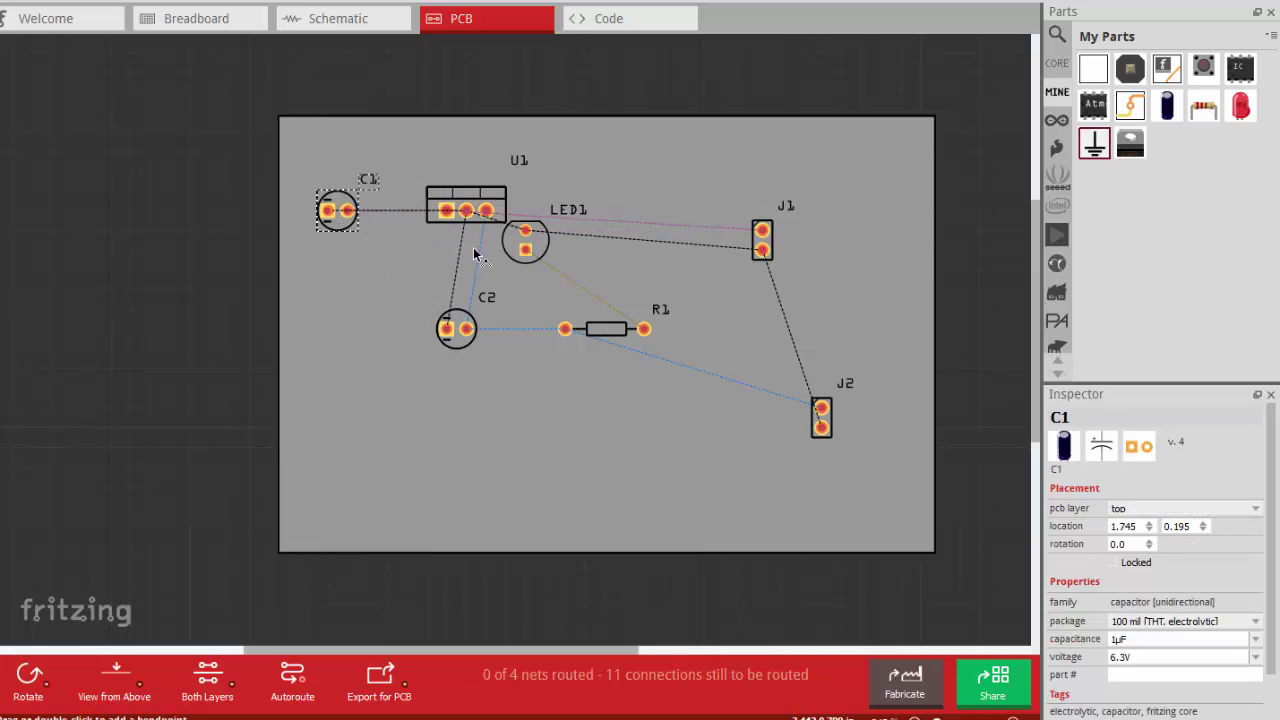
{"action": "left_click_drag", "start_coordinate": [522, 243], "coordinate": [716, 312]}
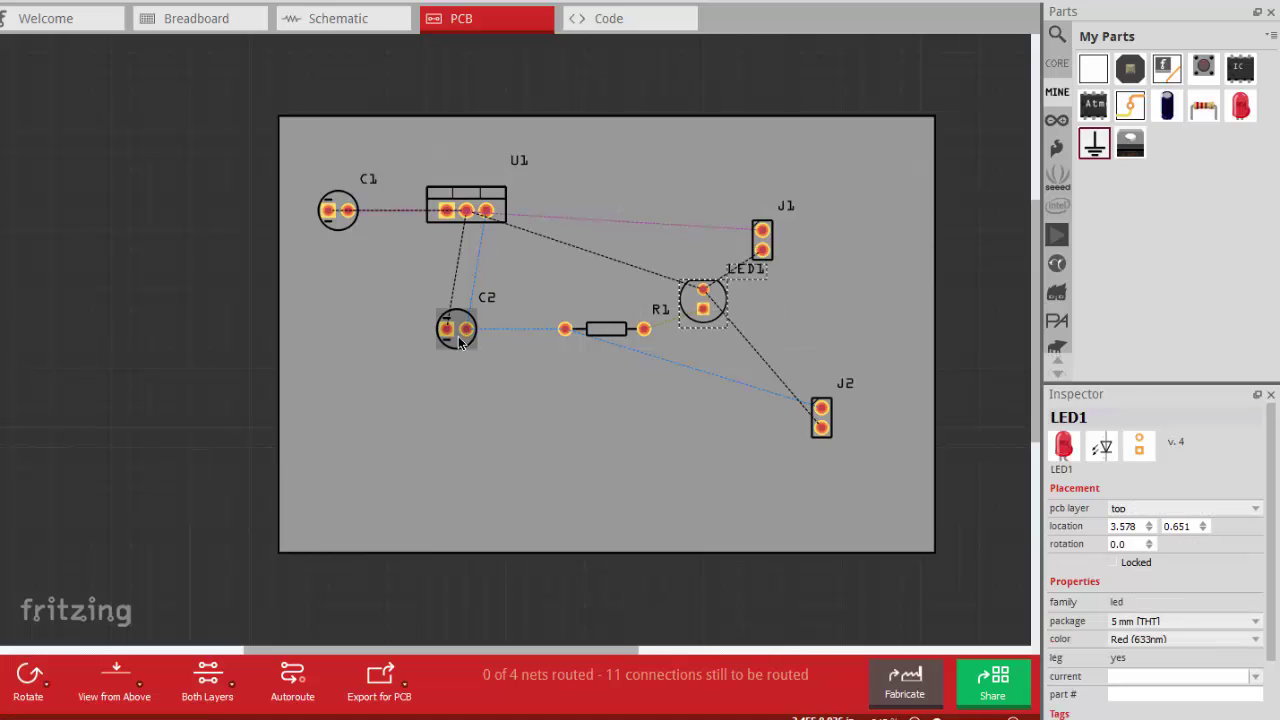
{"action": "left_click_drag", "start_coordinate": [462, 344], "coordinate": [588, 226]}
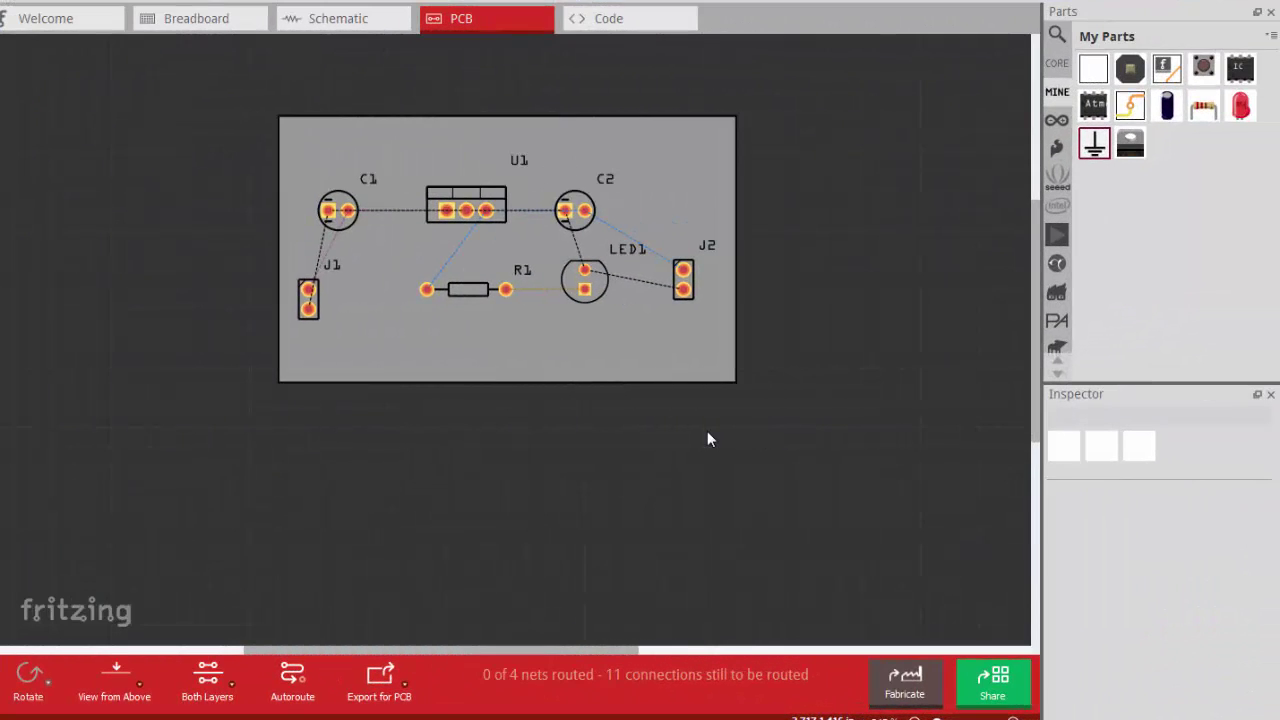
Step: Shrink the board outline around the parts and rotate C1 by 90 degrees
{"action": "scroll", "coordinate": [707, 440], "scroll_direction": "up", "scroll_amount": 5, "text": "ctrl"}
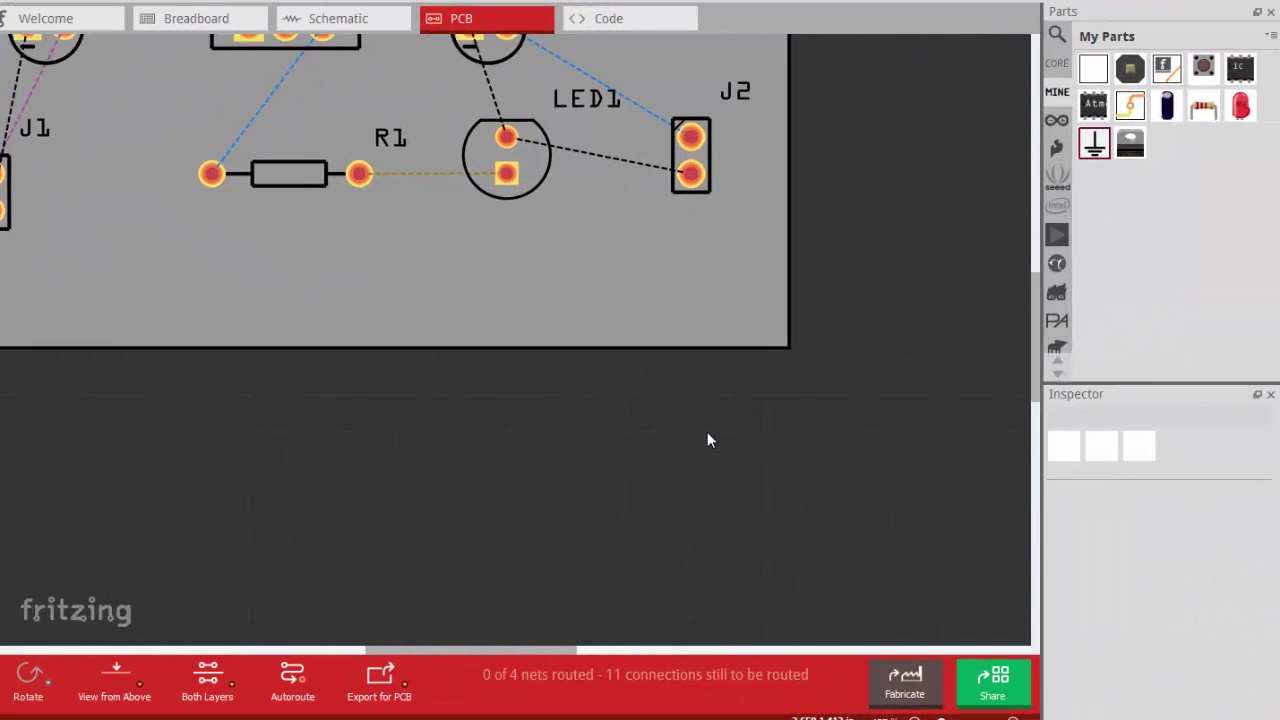
{"action": "scroll", "coordinate": [707, 441], "scroll_direction": "down", "scroll_amount": 1, "text": "ctrl"}
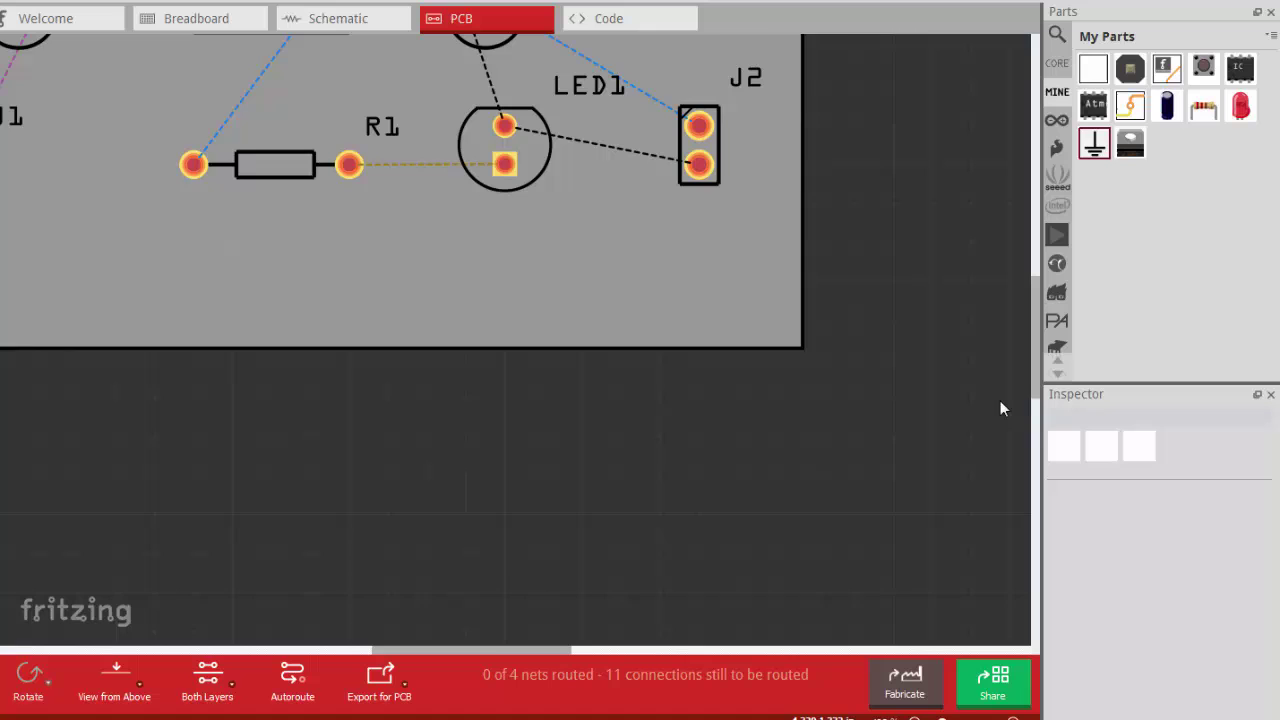
{"action": "left_click_drag", "start_coordinate": [1031, 376], "coordinate": [1030, 315]}
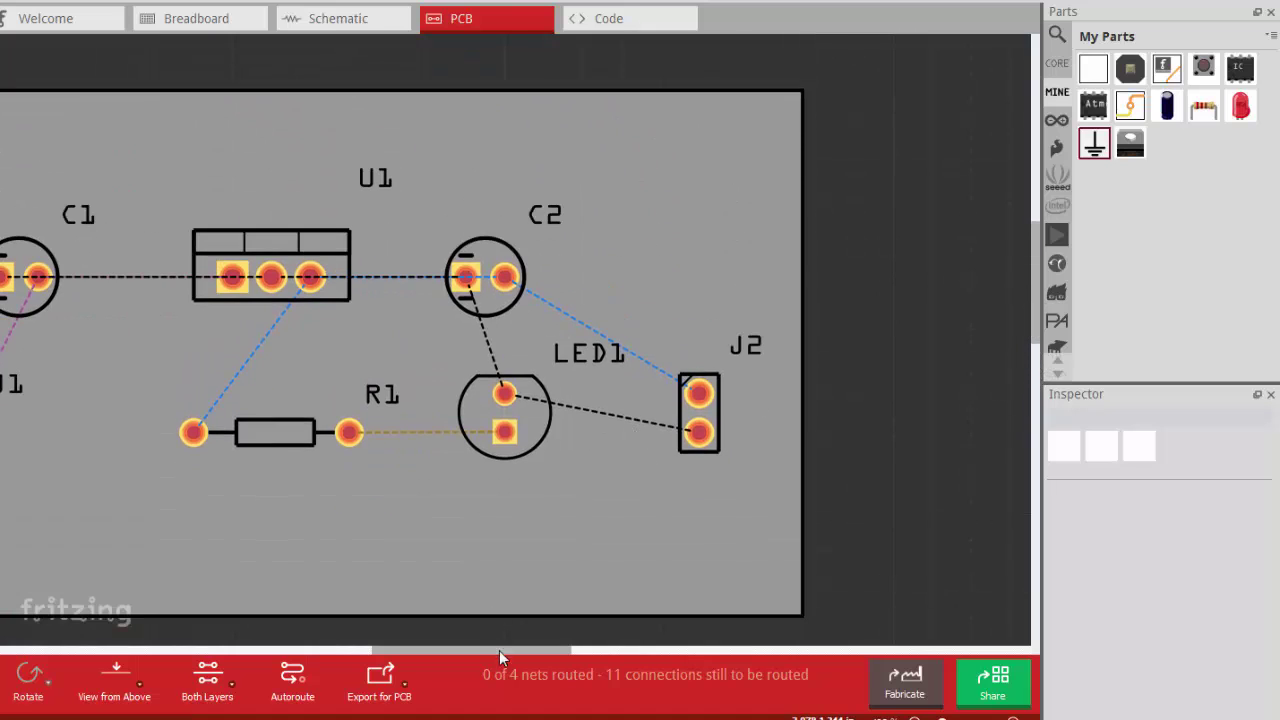
{"action": "left_click_drag", "start_coordinate": [502, 653], "coordinate": [446, 654]}
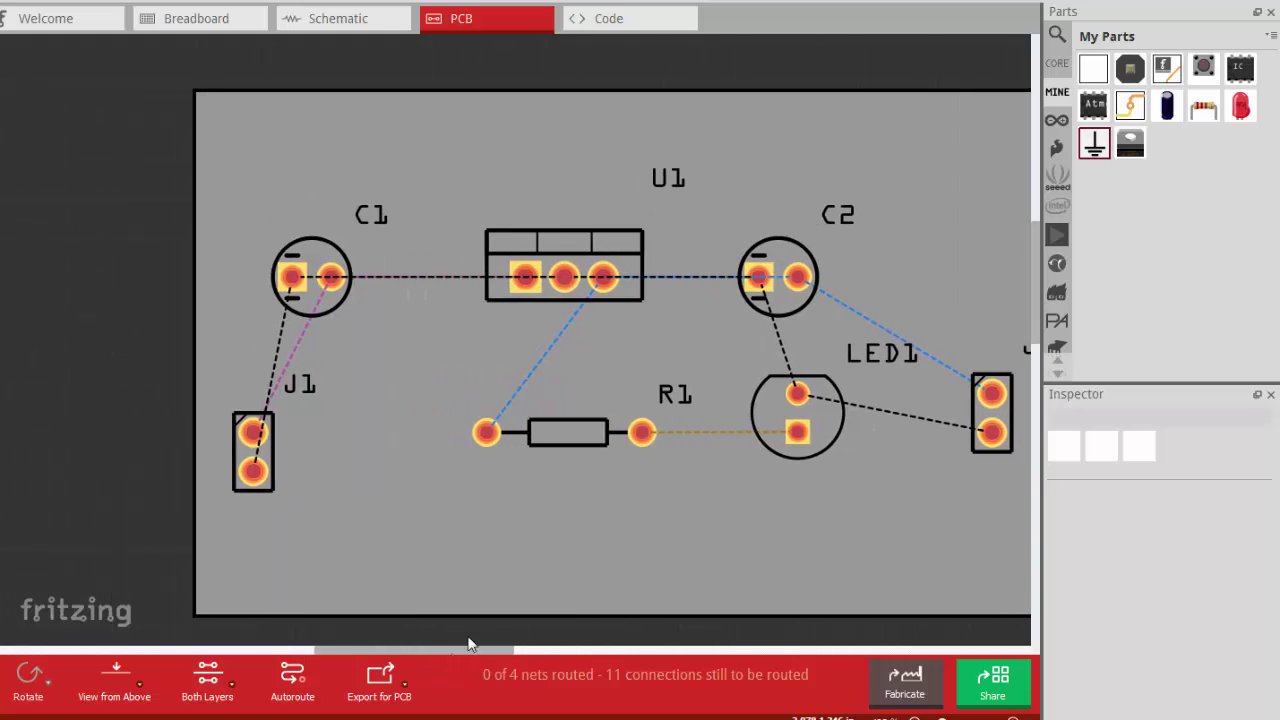
{"action": "left_click", "coordinate": [338, 303]}
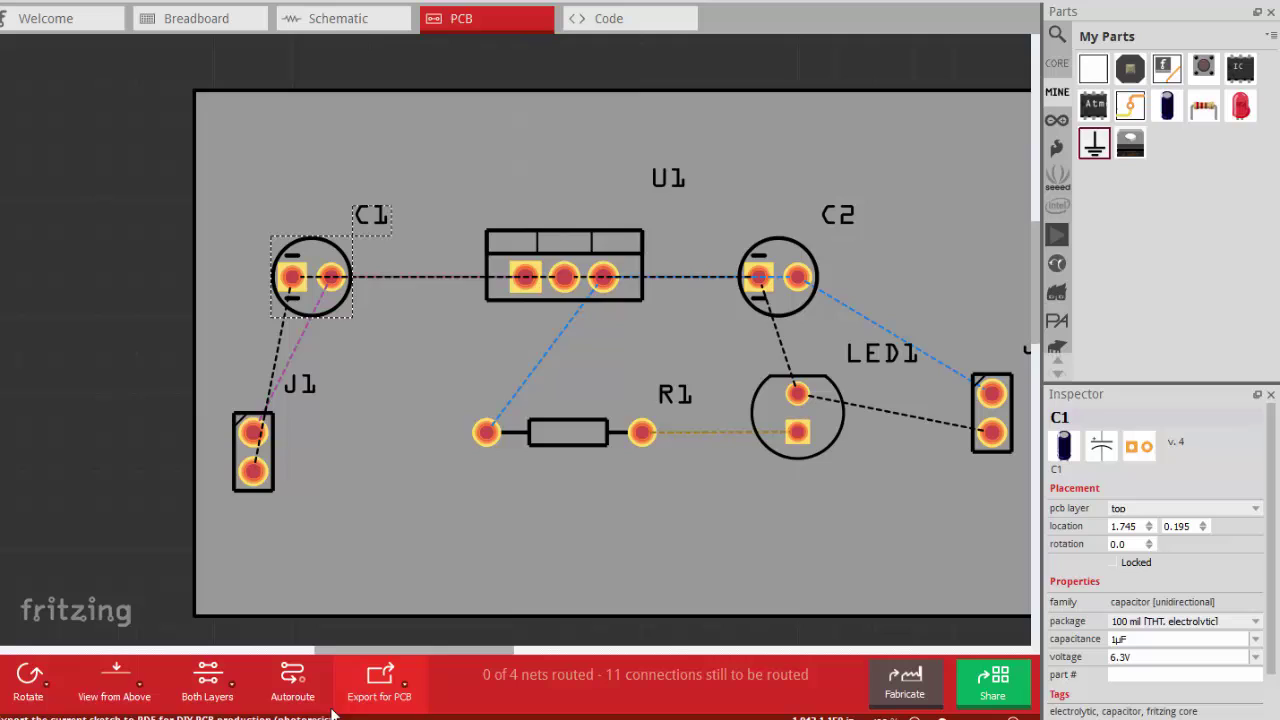
{"action": "left_click", "coordinate": [29, 680]}
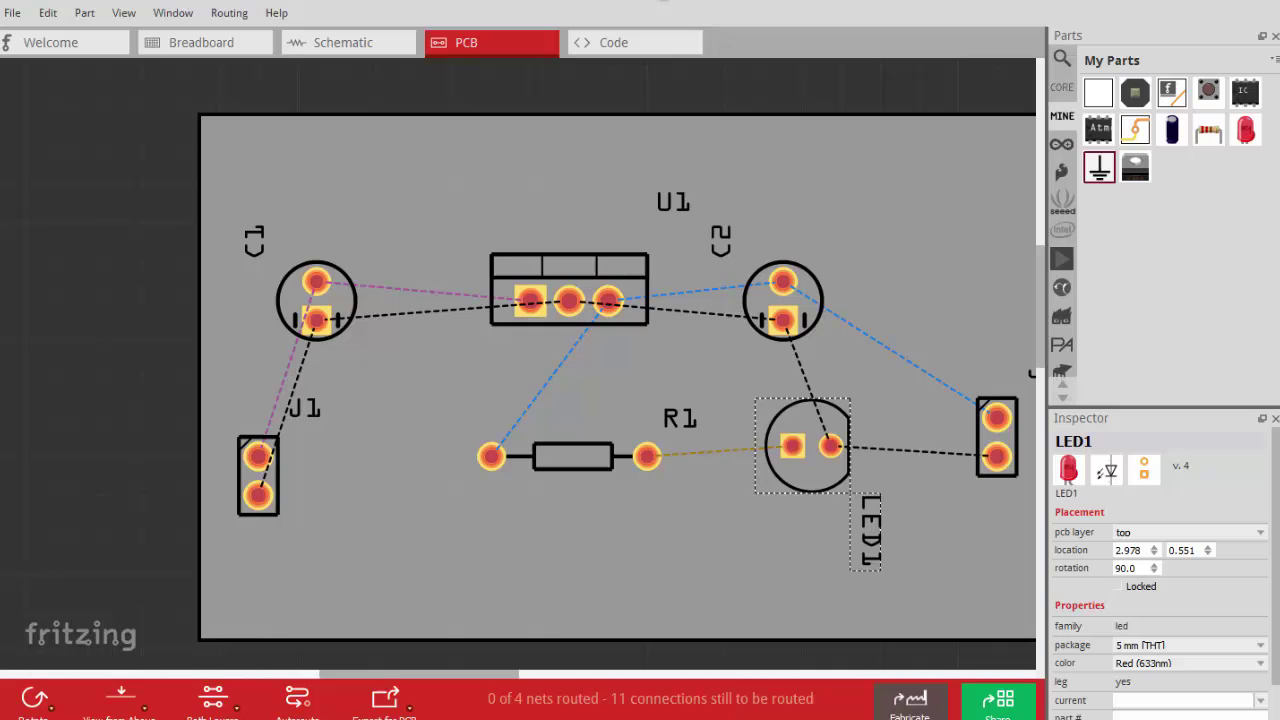
{"action": "left_click", "coordinate": [229, 13]}
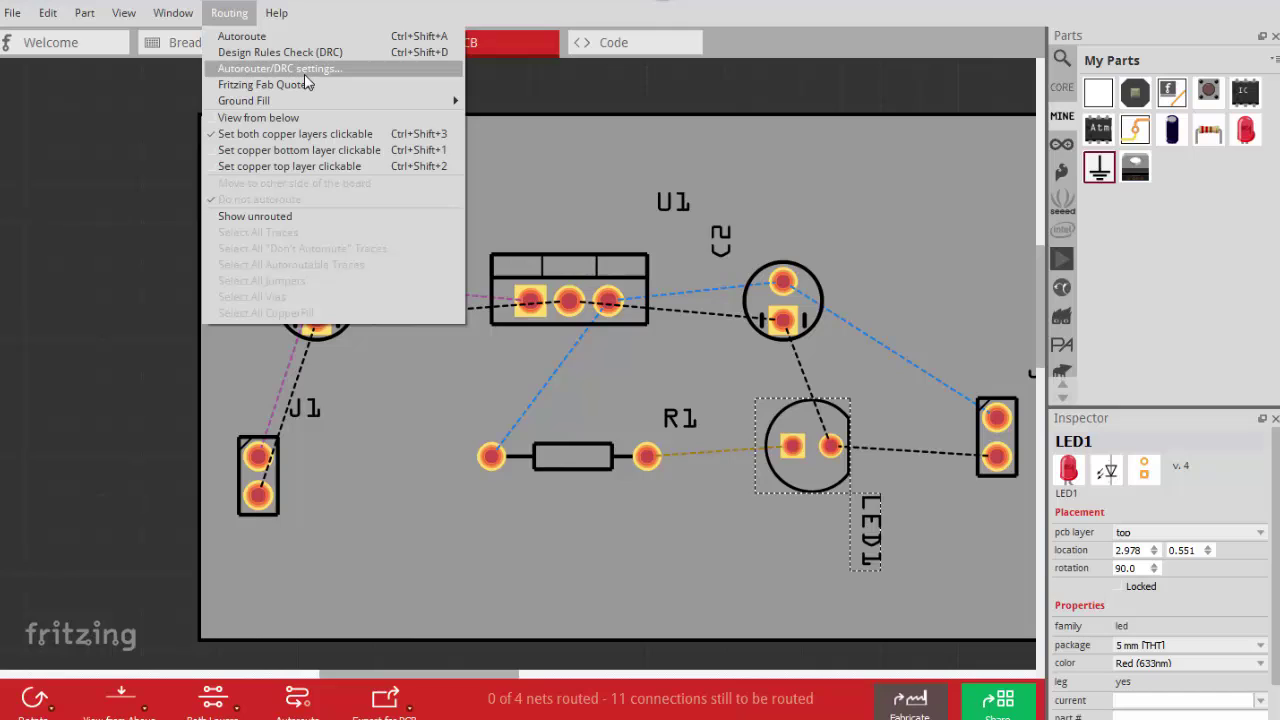
{"action": "left_click", "coordinate": [135, 482]}
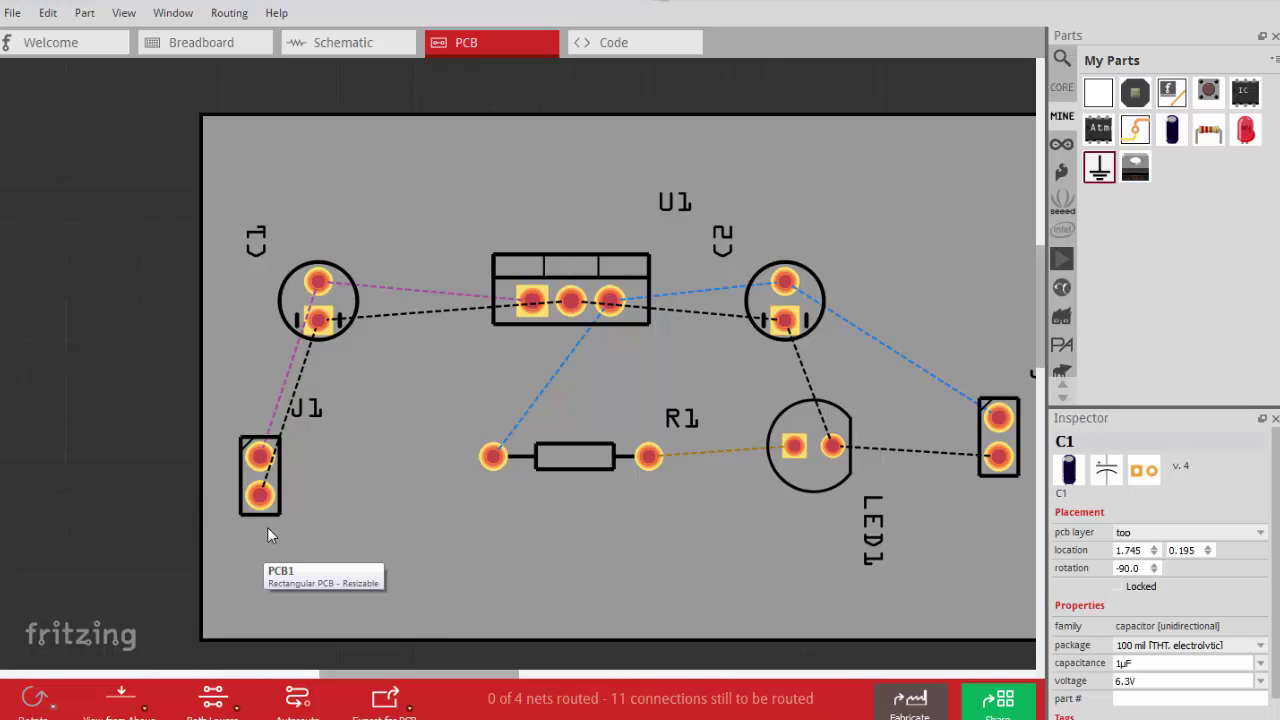
{"action": "left_click", "coordinate": [260, 497]}
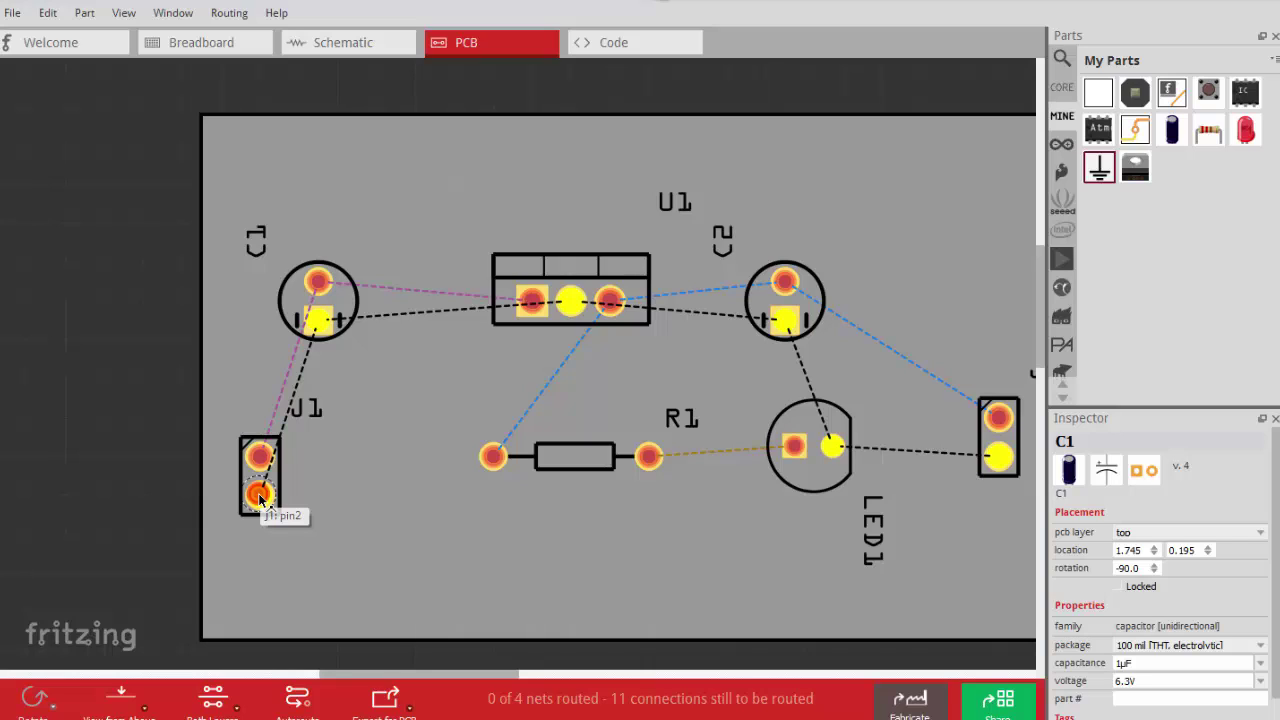
{"action": "left_click", "coordinate": [255, 457]}
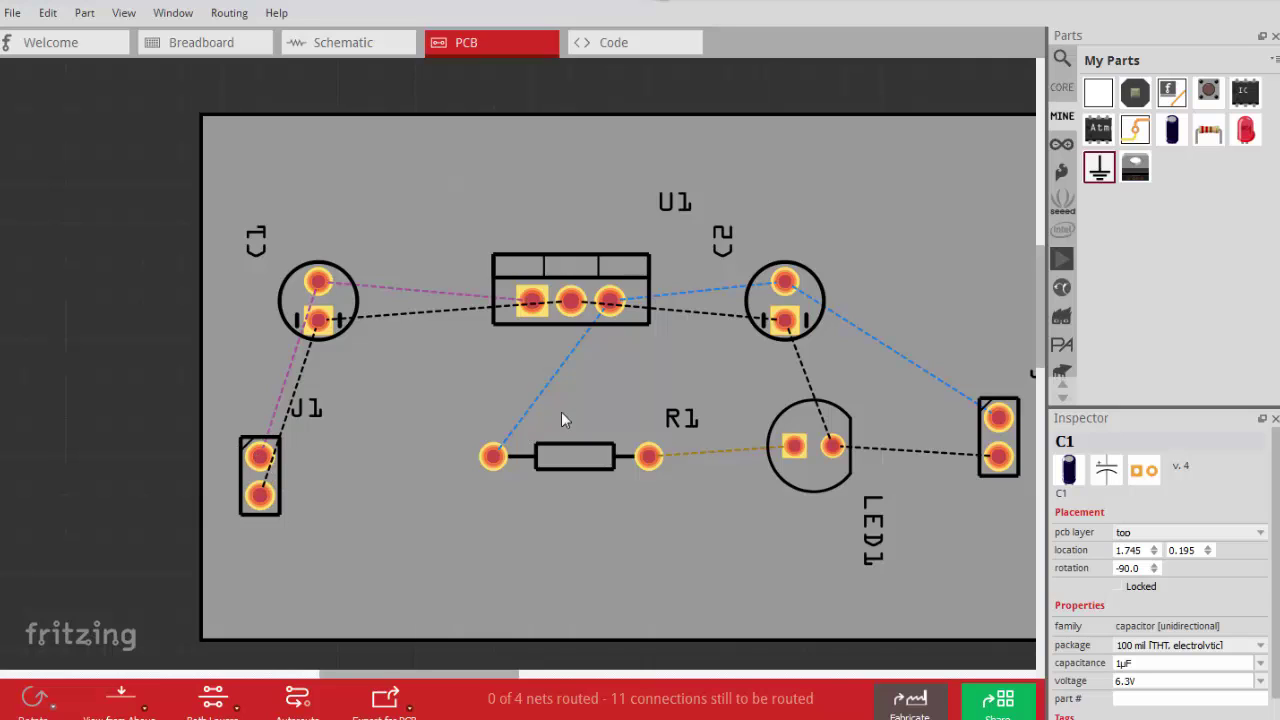
{"action": "left_click", "coordinate": [998, 418]}
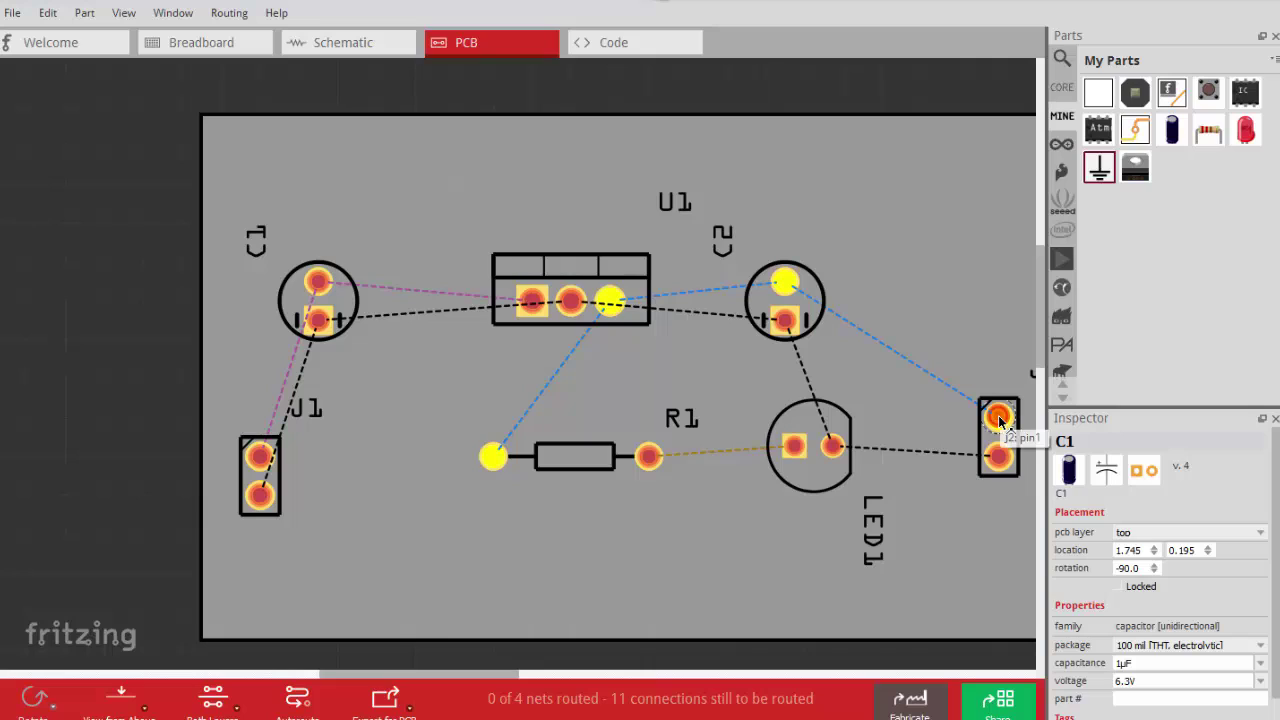
Step: On the bottom layer, trace the J1–C1–U1, U1–C2, C2–LED1 and LED1–header connections
{"action": "left_click", "coordinate": [214, 703]}
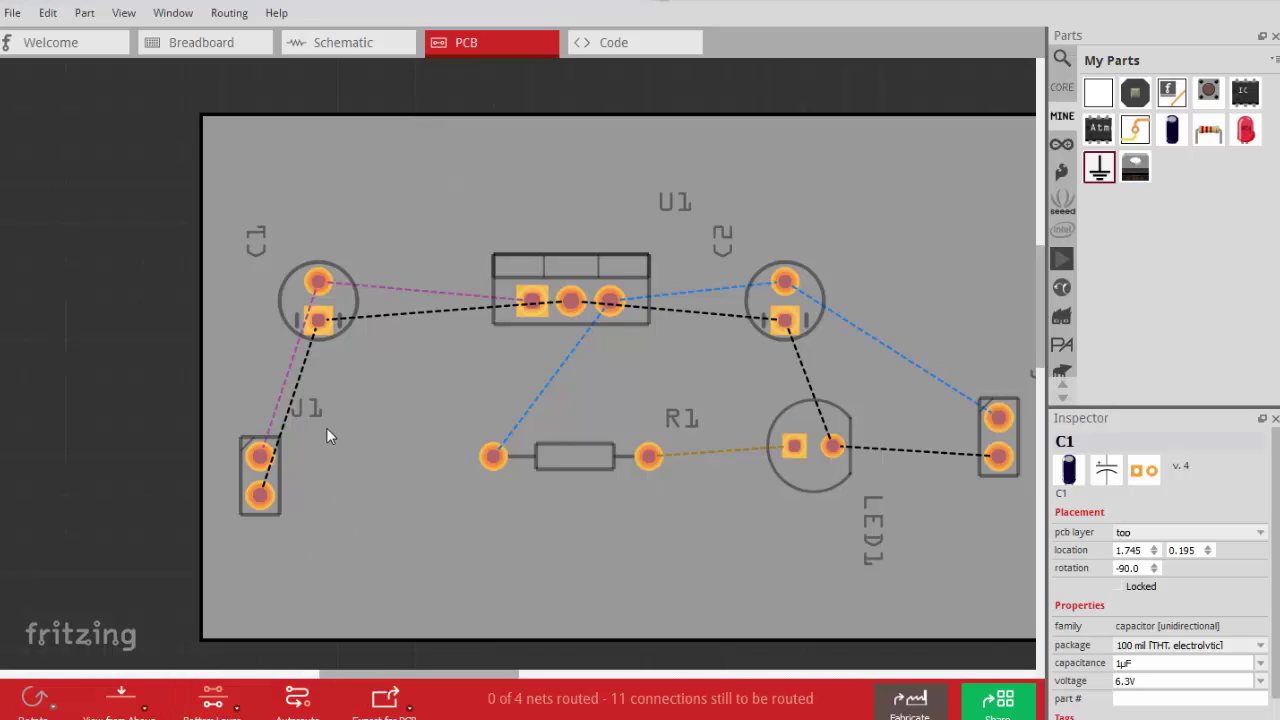
{"action": "double_click", "coordinate": [296, 384]}
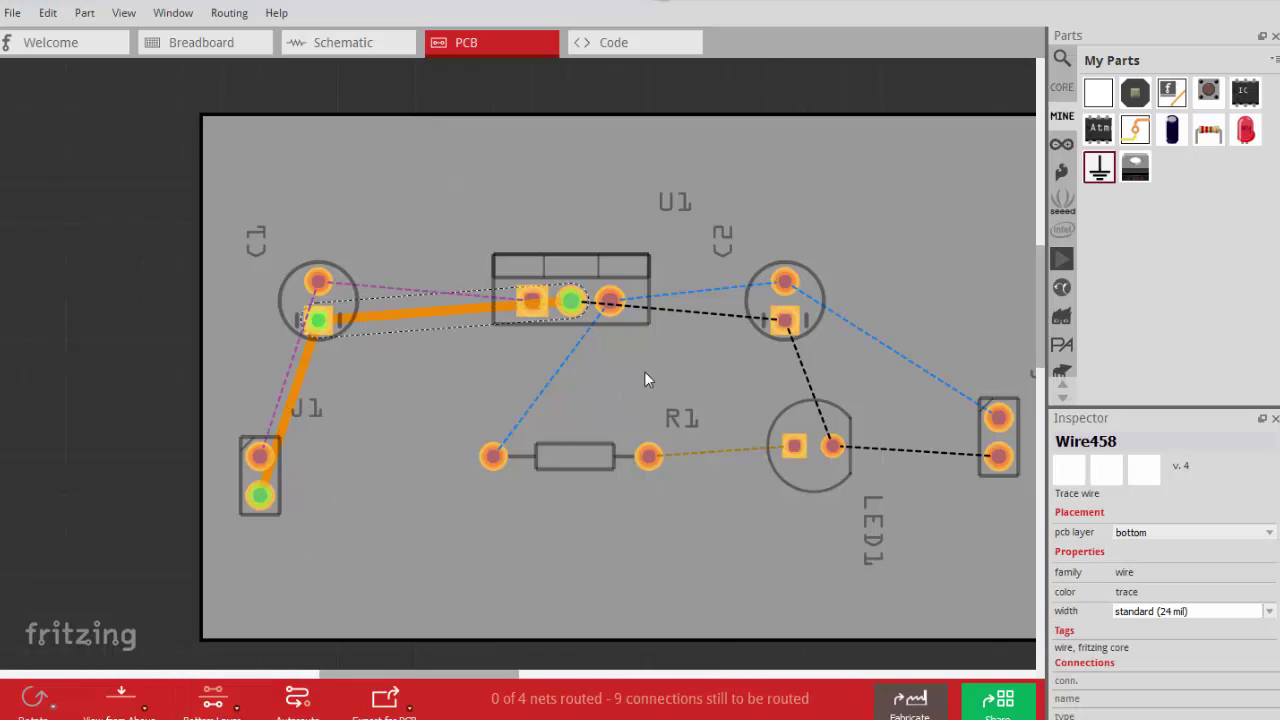
{"action": "double_click", "coordinate": [688, 318]}
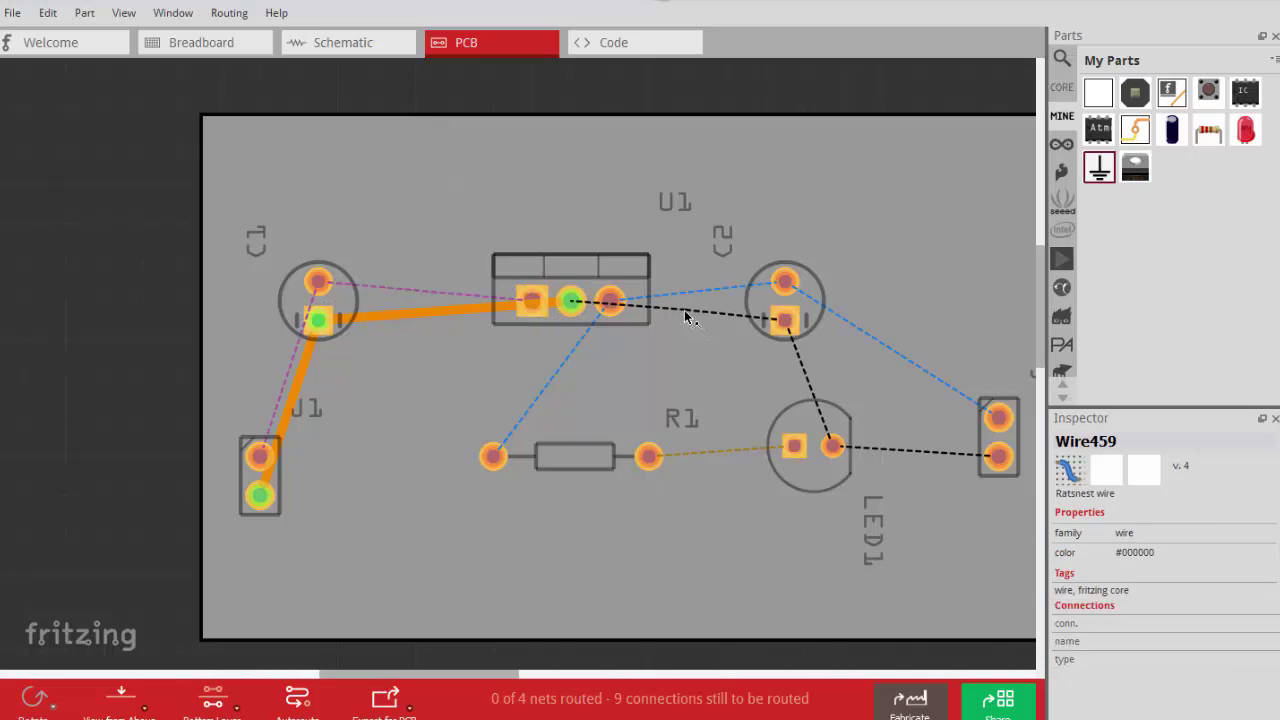
{"action": "double_click", "coordinate": [813, 385]}
{"action": "double_click", "coordinate": [928, 457]}
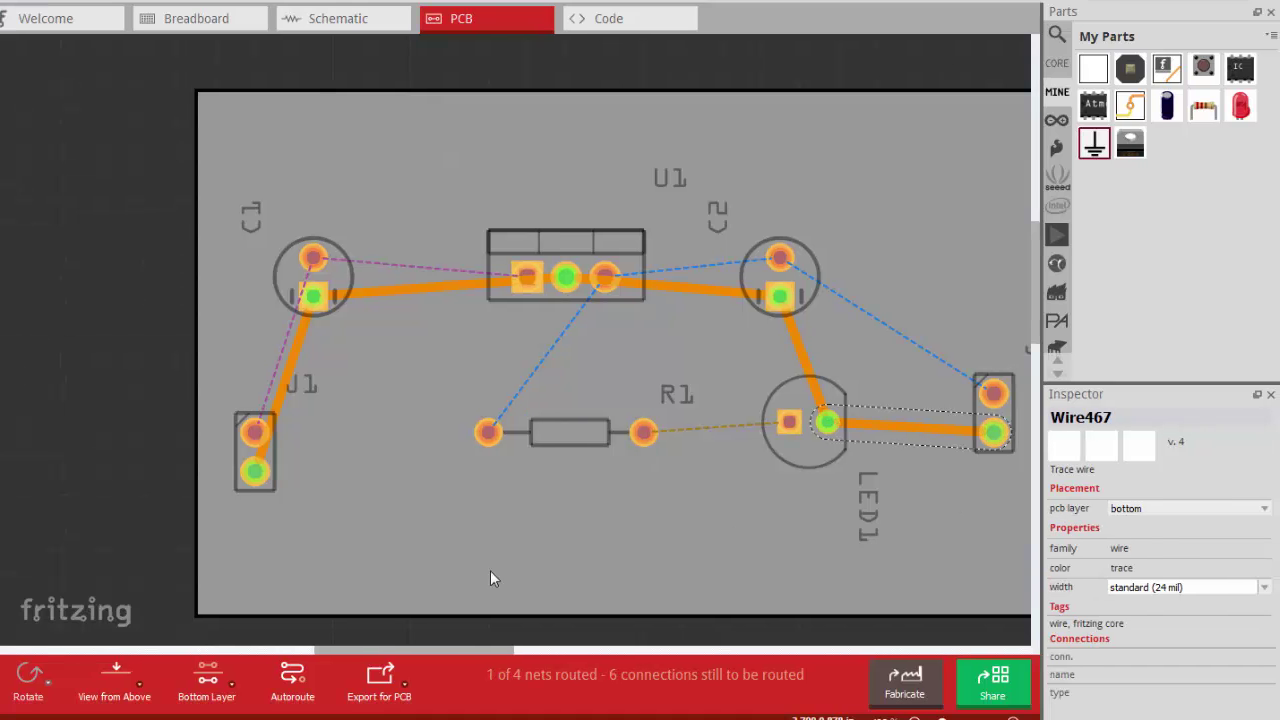
Step: On the top layer, trace the remaining C1–J1, C1–U1 and R1–LED1 connections
{"action": "left_click", "coordinate": [208, 680]}
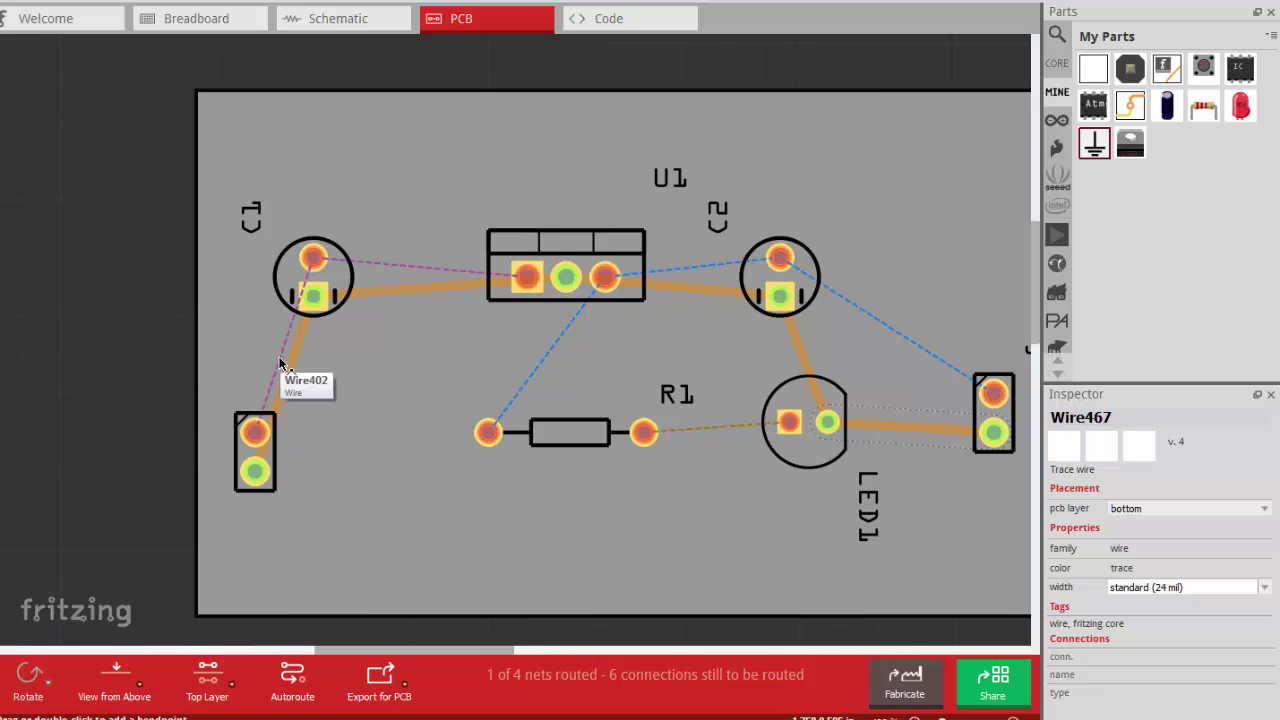
{"action": "double_click", "coordinate": [281, 362]}
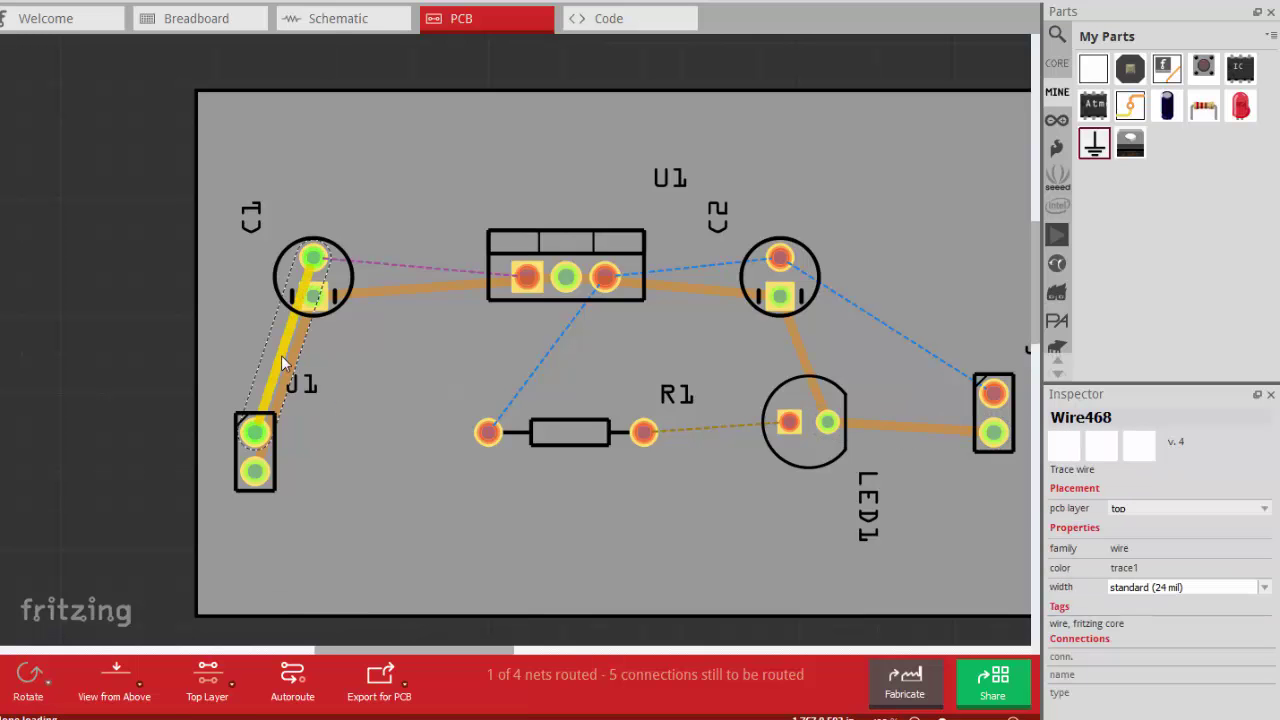
{"action": "double_click", "coordinate": [419, 274]}
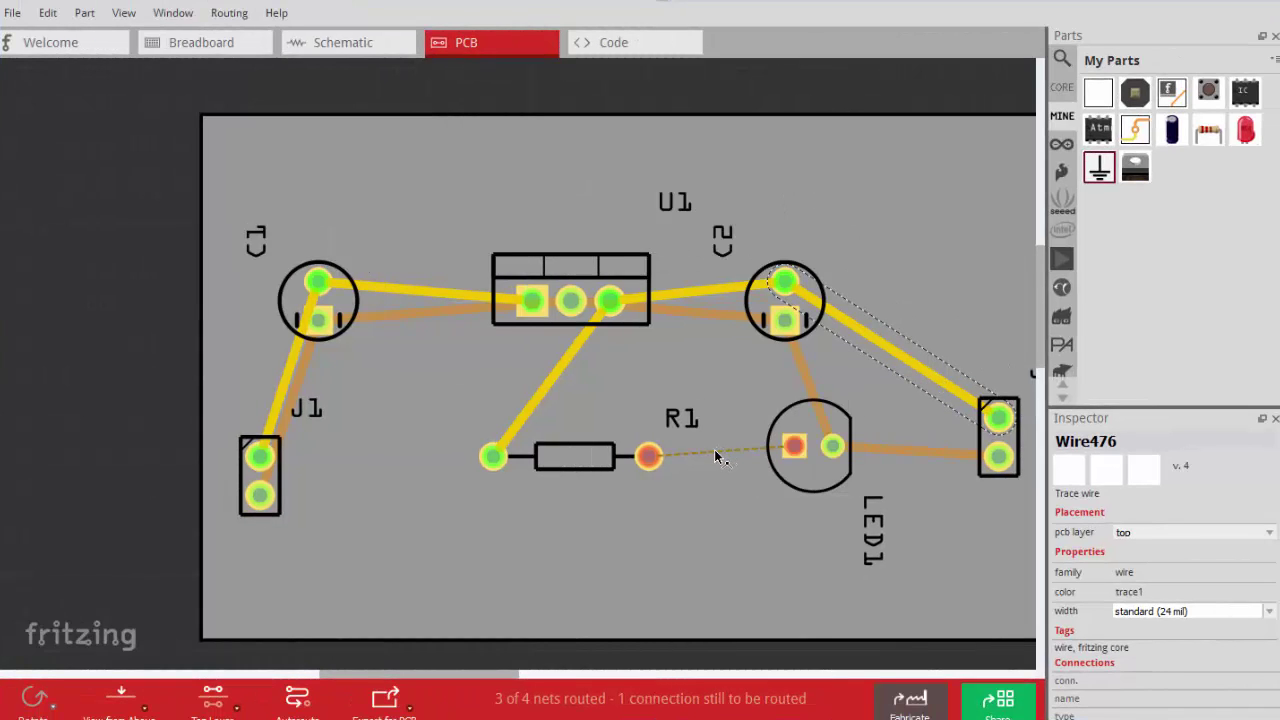
{"action": "double_click", "coordinate": [718, 456]}
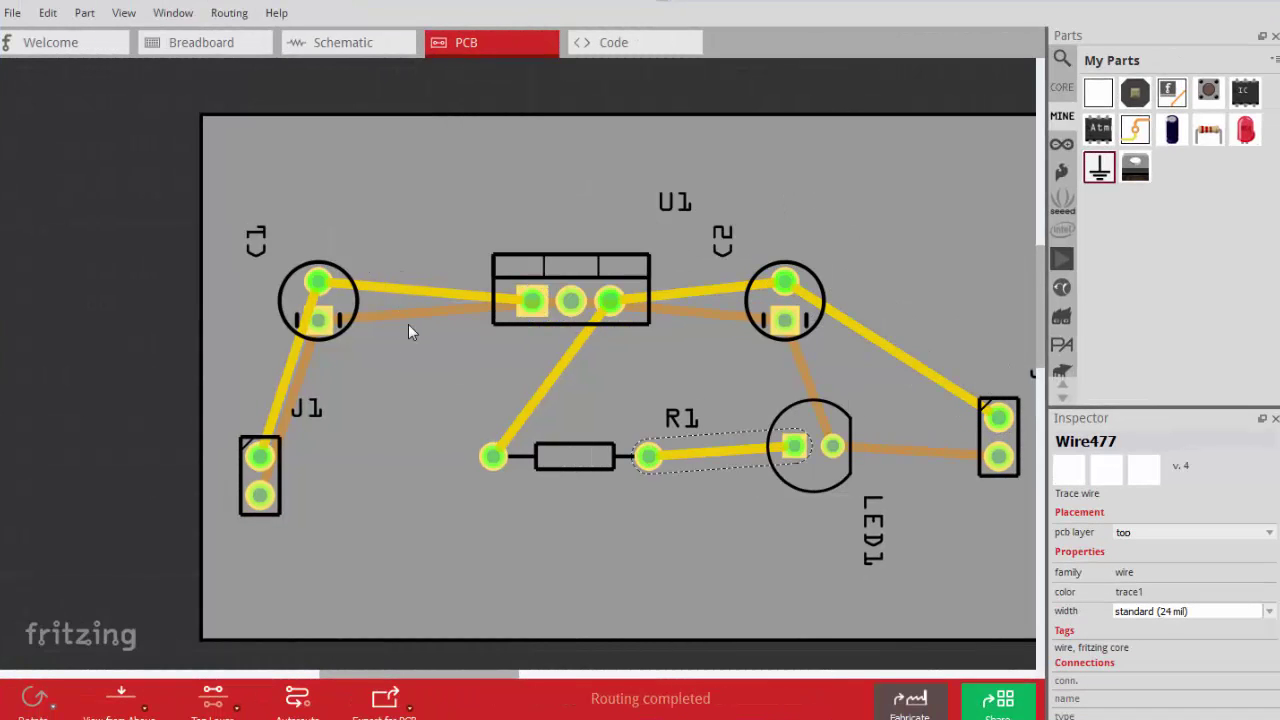
Step: Move C1 up-left, regulator U1 left, and C2 up beside U1
{"action": "left_click_drag", "start_coordinate": [293, 293], "coordinate": [253, 294]}
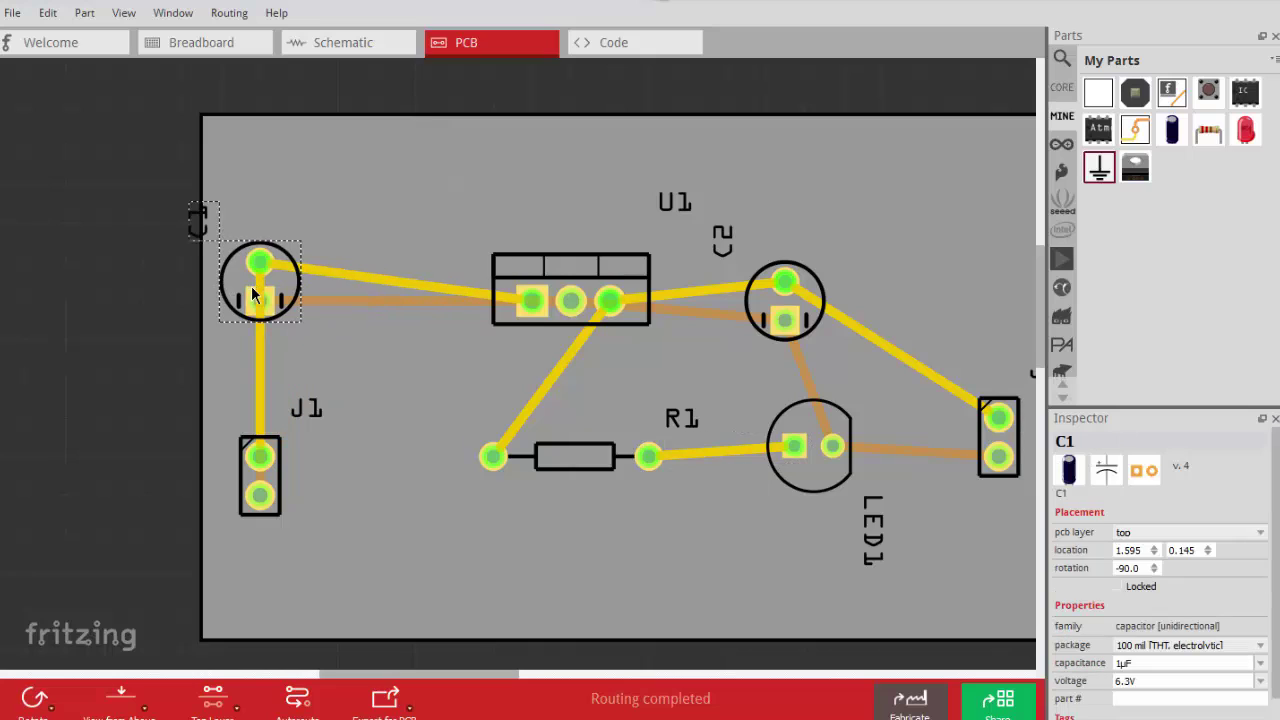
{"action": "key", "text": "ctrl+z"}
{"action": "key", "text": "ctrl+y"}
{"action": "left_click_drag", "start_coordinate": [577, 248], "coordinate": [453, 243]}
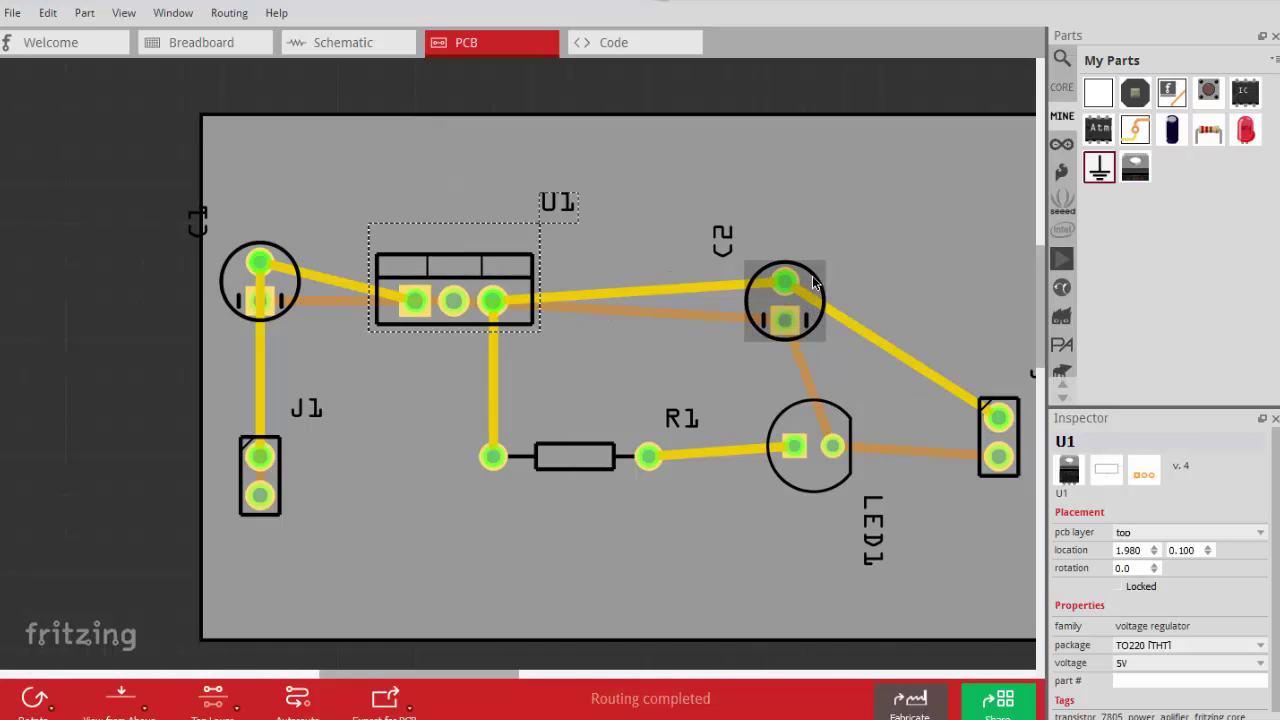
{"action": "left_click_drag", "start_coordinate": [820, 276], "coordinate": [660, 250]}
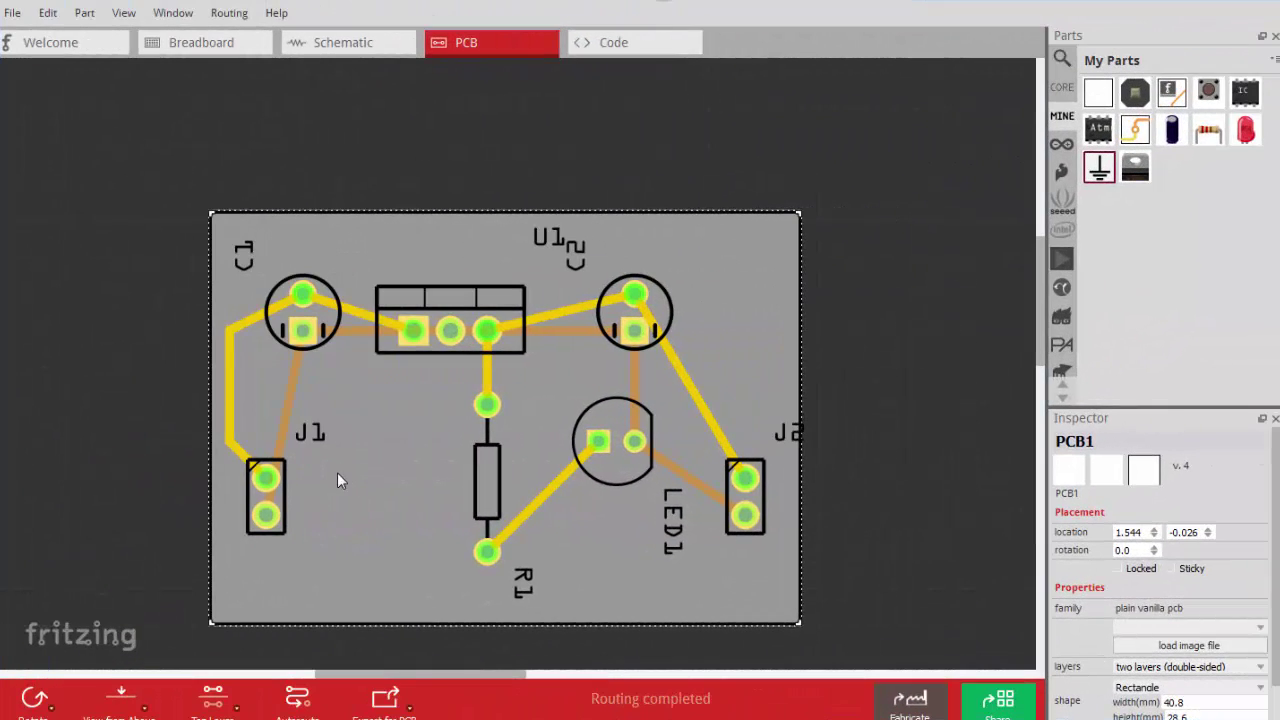
Step: Bring the bottom layer forward and bend the J1 traces down around the parts
{"action": "left_click", "coordinate": [222, 705]}
{"action": "left_click", "coordinate": [225, 707]}
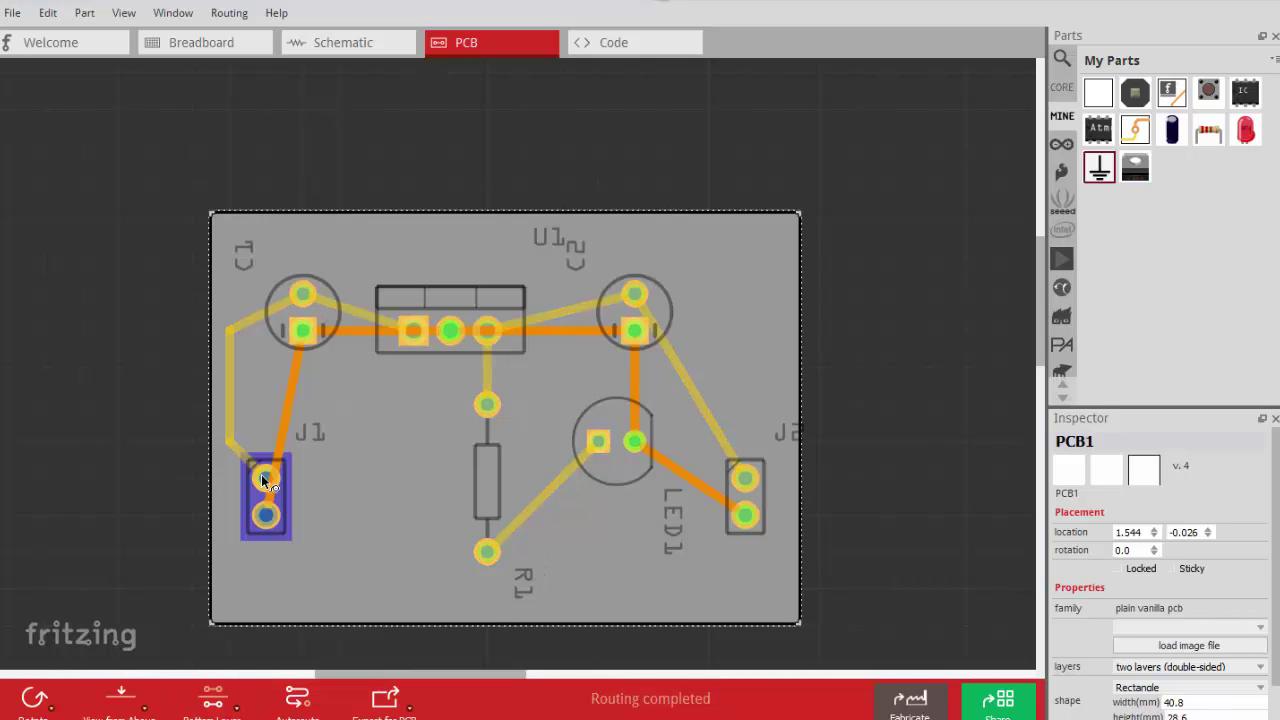
{"action": "mouse_move", "coordinate": [286, 414]}
{"action": "left_mouse_down"}
{"action": "mouse_move", "coordinate": [331, 462]}
{"action": "mouse_move", "coordinate": [323, 510]}
{"action": "mouse_move", "coordinate": [322, 498]}
{"action": "left_mouse_up"}
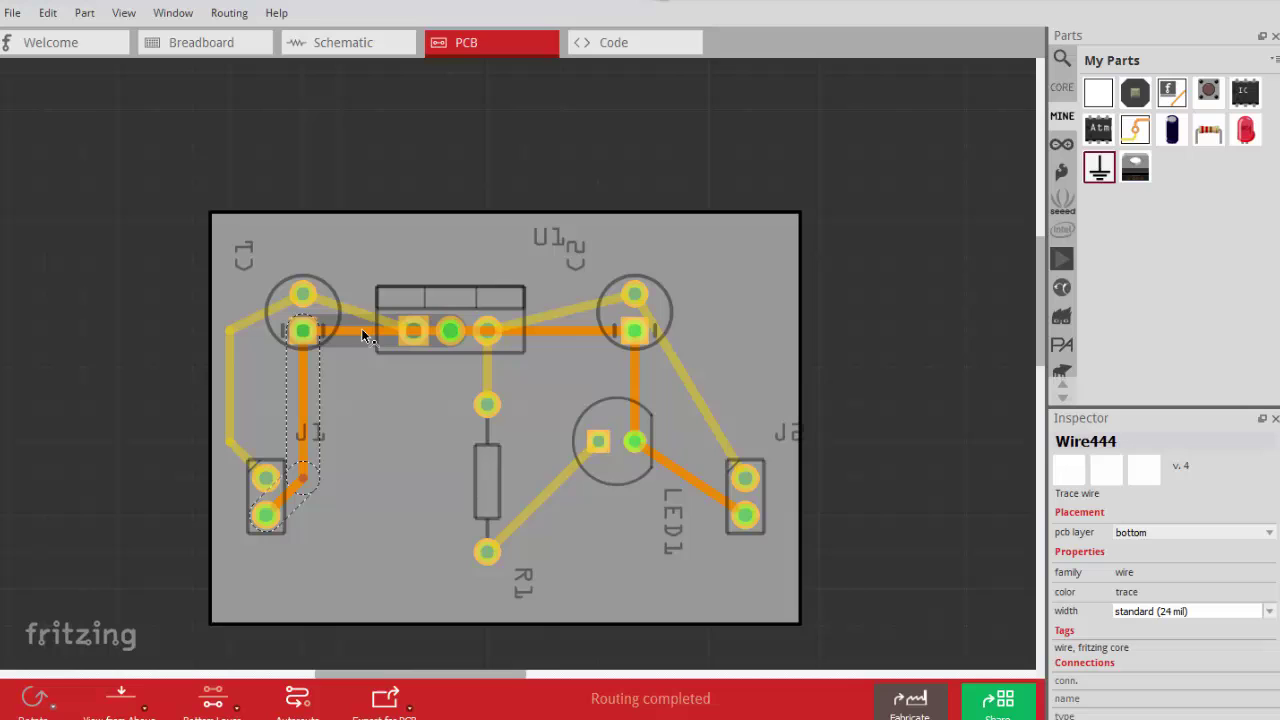
{"action": "mouse_move", "coordinate": [360, 332]}
{"action": "left_mouse_down"}
{"action": "mouse_move", "coordinate": [376, 402]}
{"action": "mouse_move", "coordinate": [440, 406]}
{"action": "left_mouse_up"}
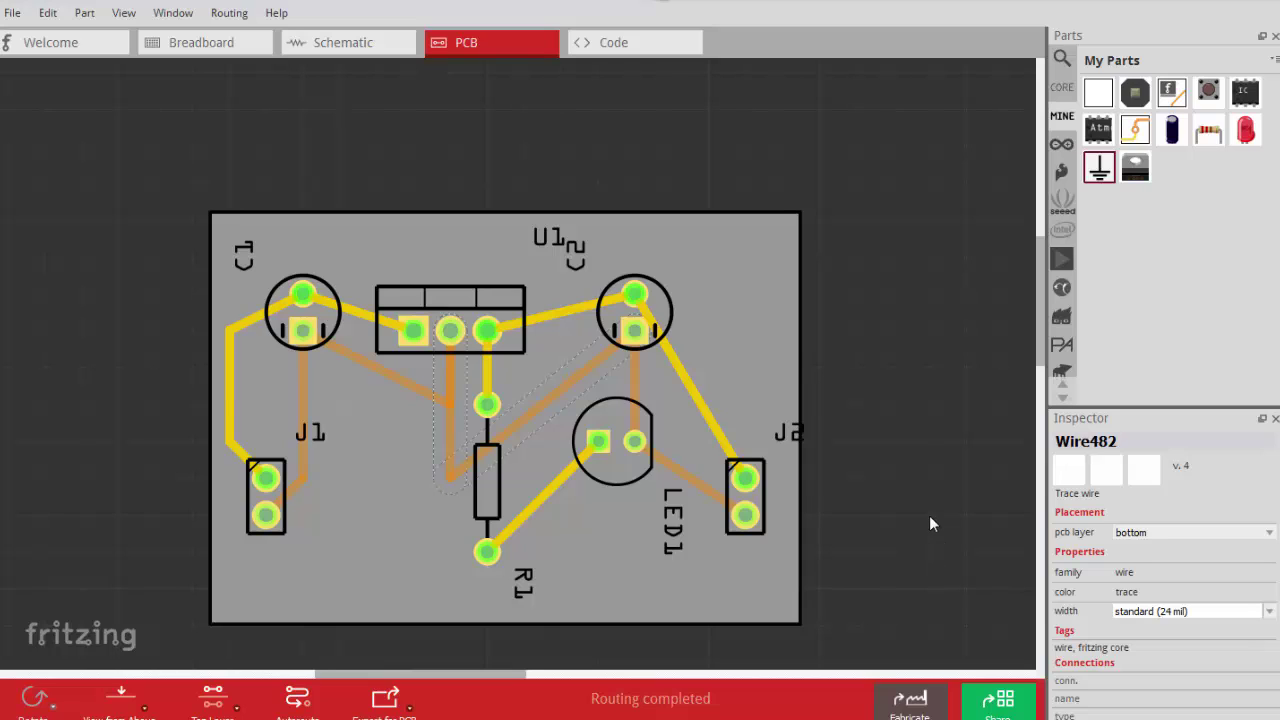
Step: Run Routing > Design Rules Check (DRC) to list the Wire474, Wire476 and C2 overlaps
{"action": "left_click", "coordinate": [233, 15]}
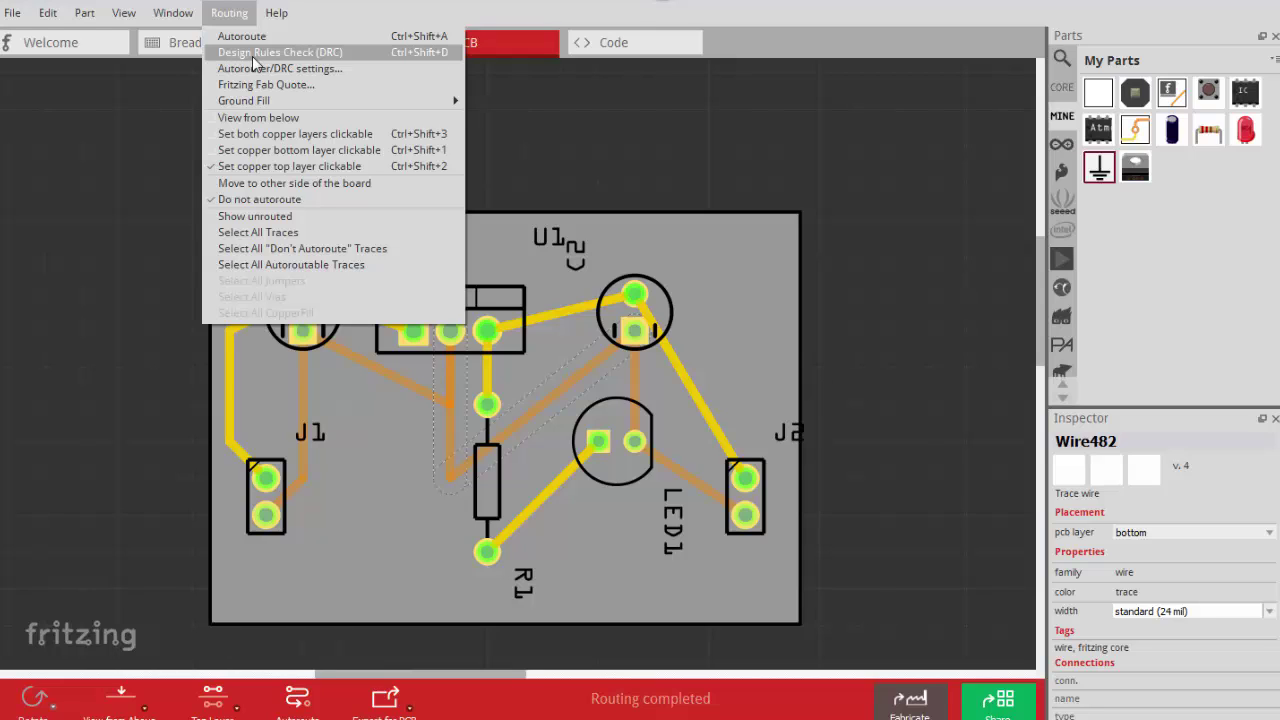
{"action": "left_click", "coordinate": [251, 55]}
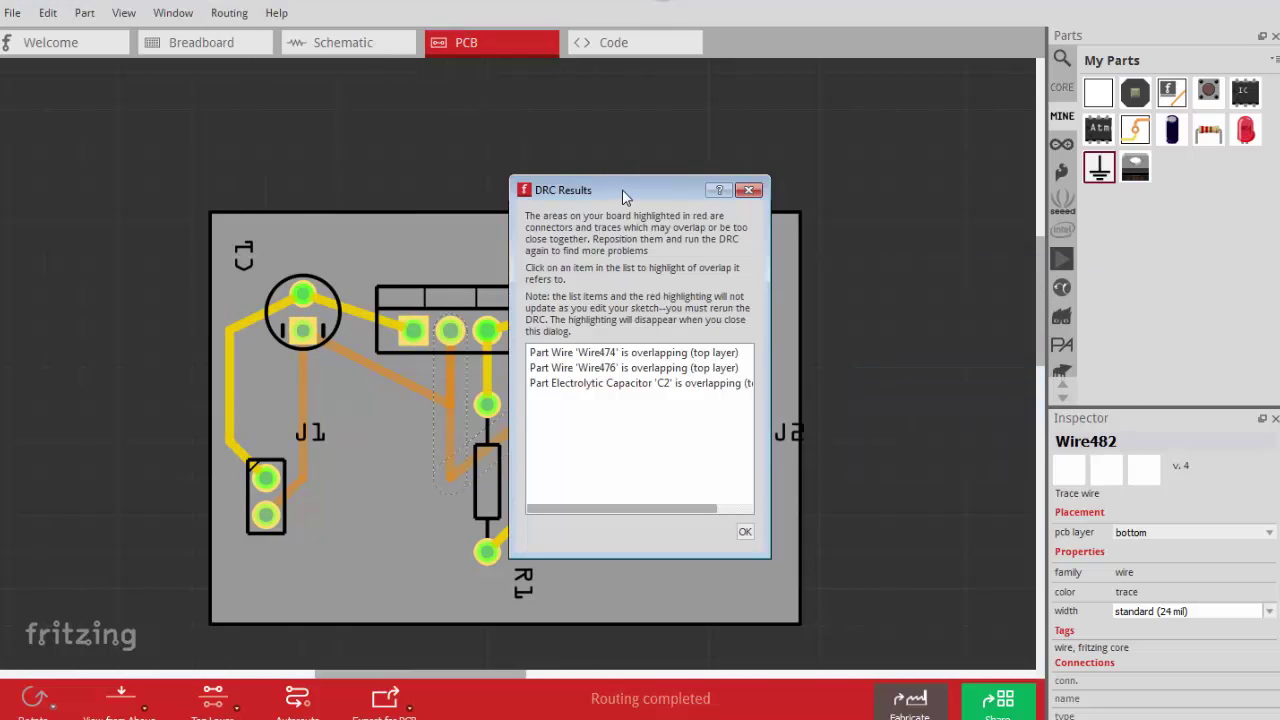
Step: Bend top trace Wire476 from C2 to J2 clear of the capacitor, then dismiss the DRC results
{"action": "left_click_drag", "start_coordinate": [632, 194], "coordinate": [888, 155]}
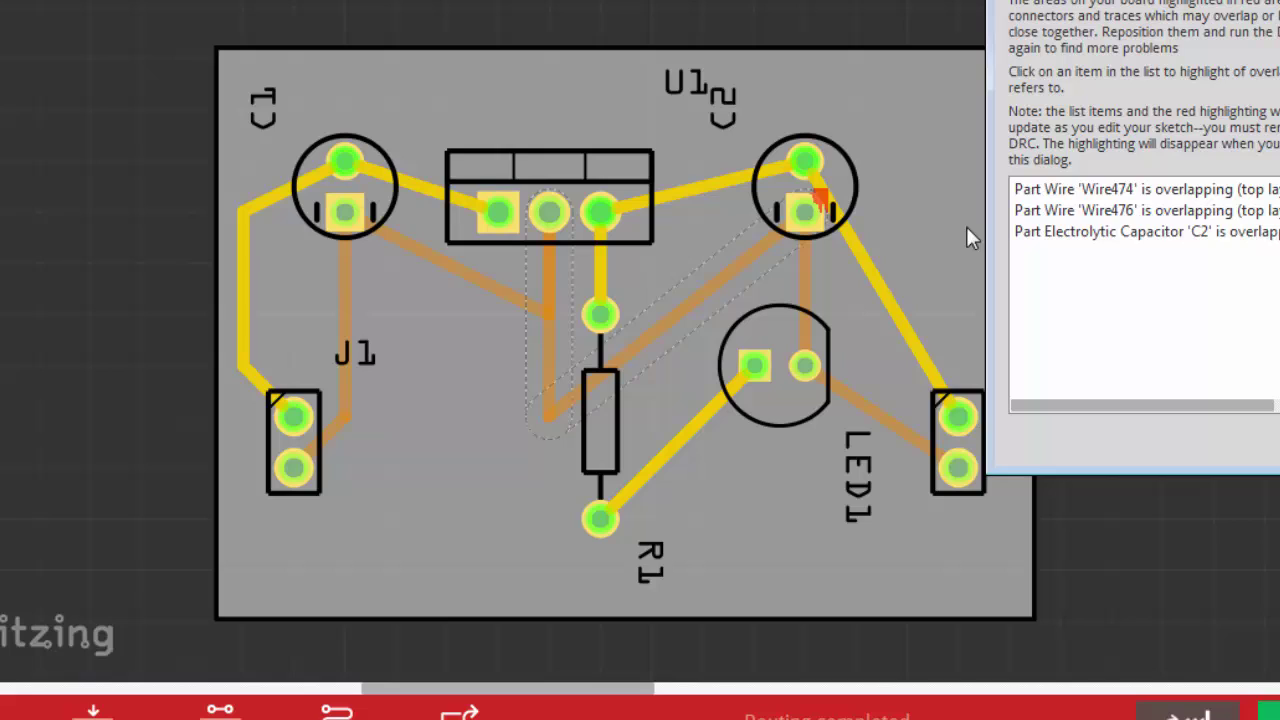
{"action": "left_click", "coordinate": [866, 264]}
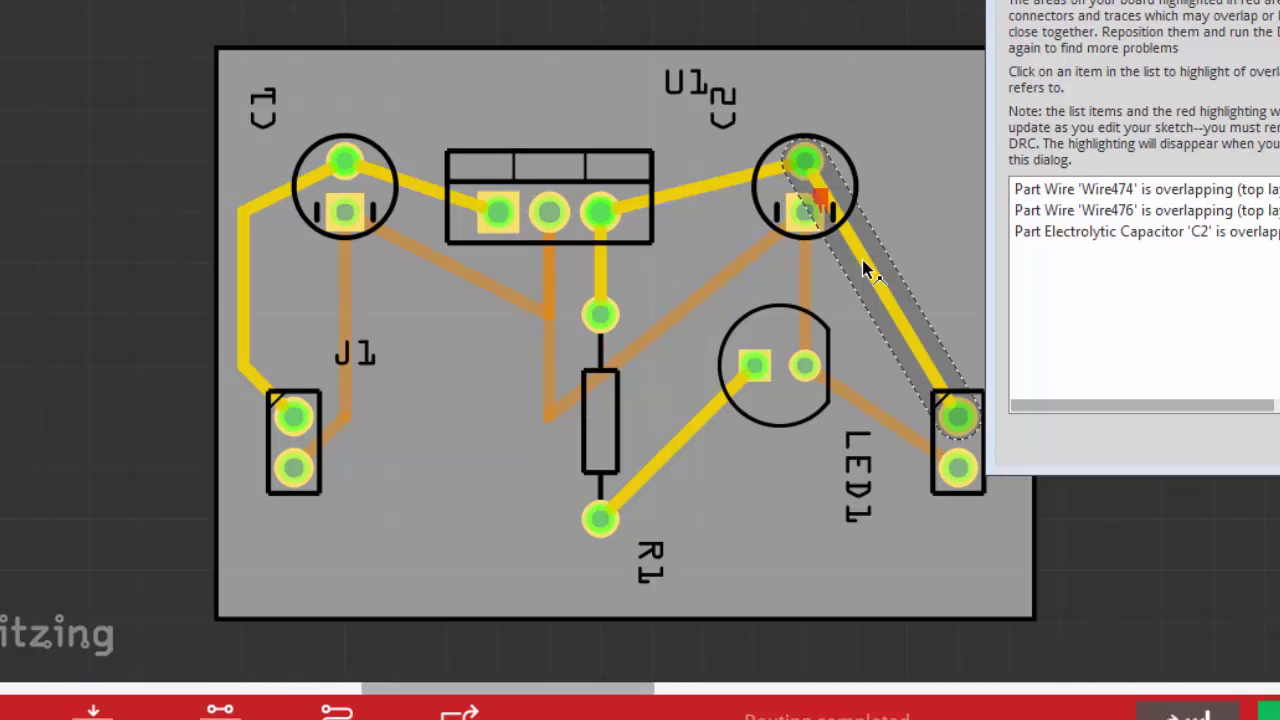
{"action": "mouse_move", "coordinate": [868, 268]}
{"action": "left_mouse_down"}
{"action": "mouse_move", "coordinate": [830, 210]}
{"action": "mouse_move", "coordinate": [897, 191]}
{"action": "left_mouse_up"}
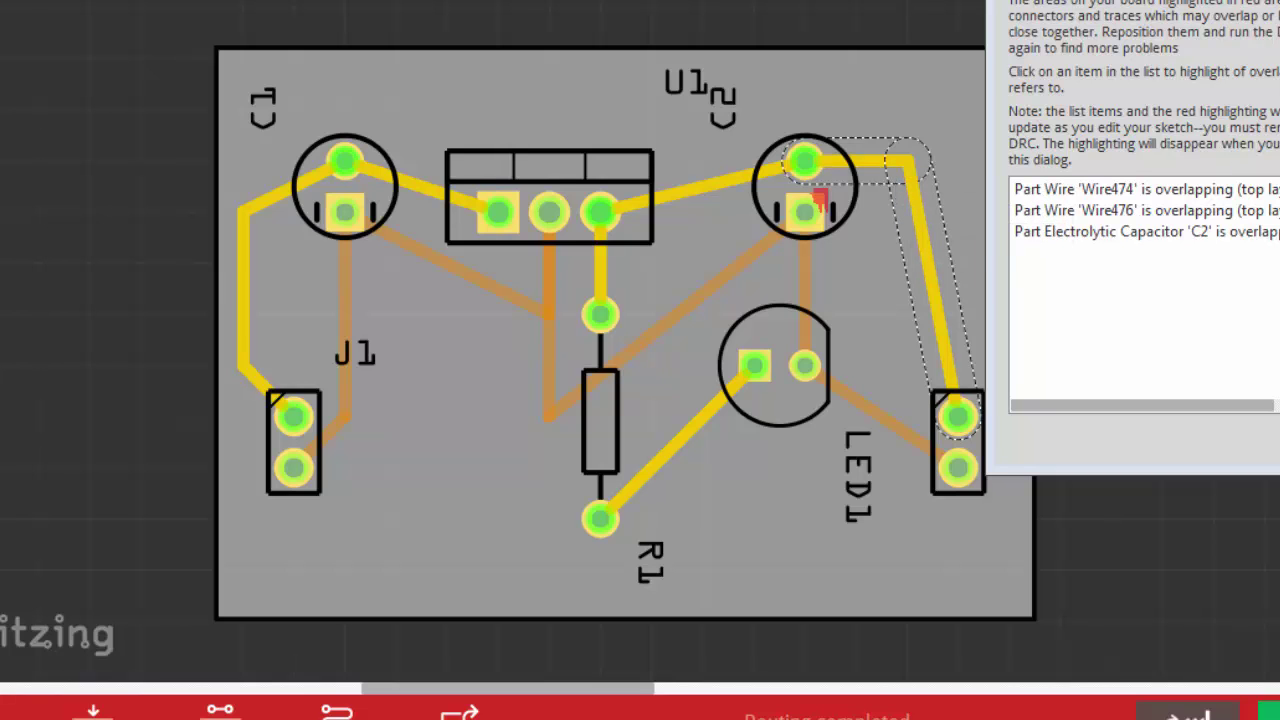
{"action": "key", "text": "Escape"}
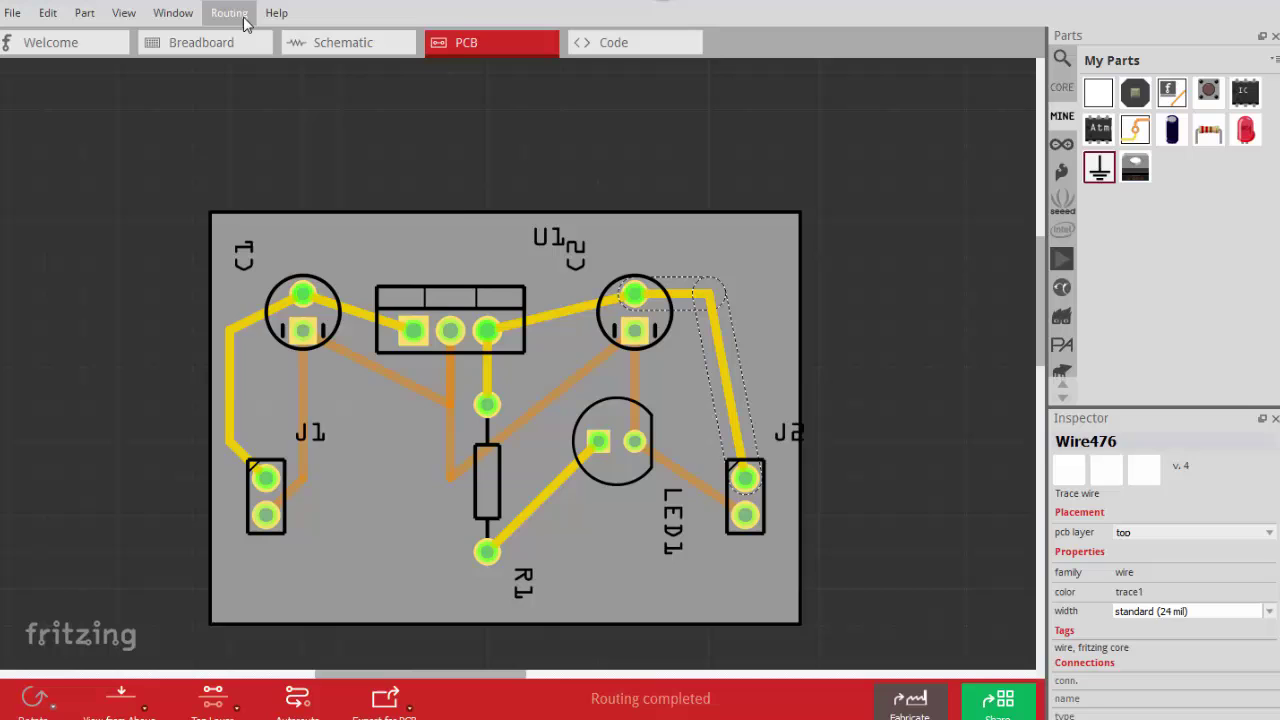
Step: Rerun Routing > Design Rules Check (DRC) on the adjusted traces
{"action": "left_click", "coordinate": [229, 13]}
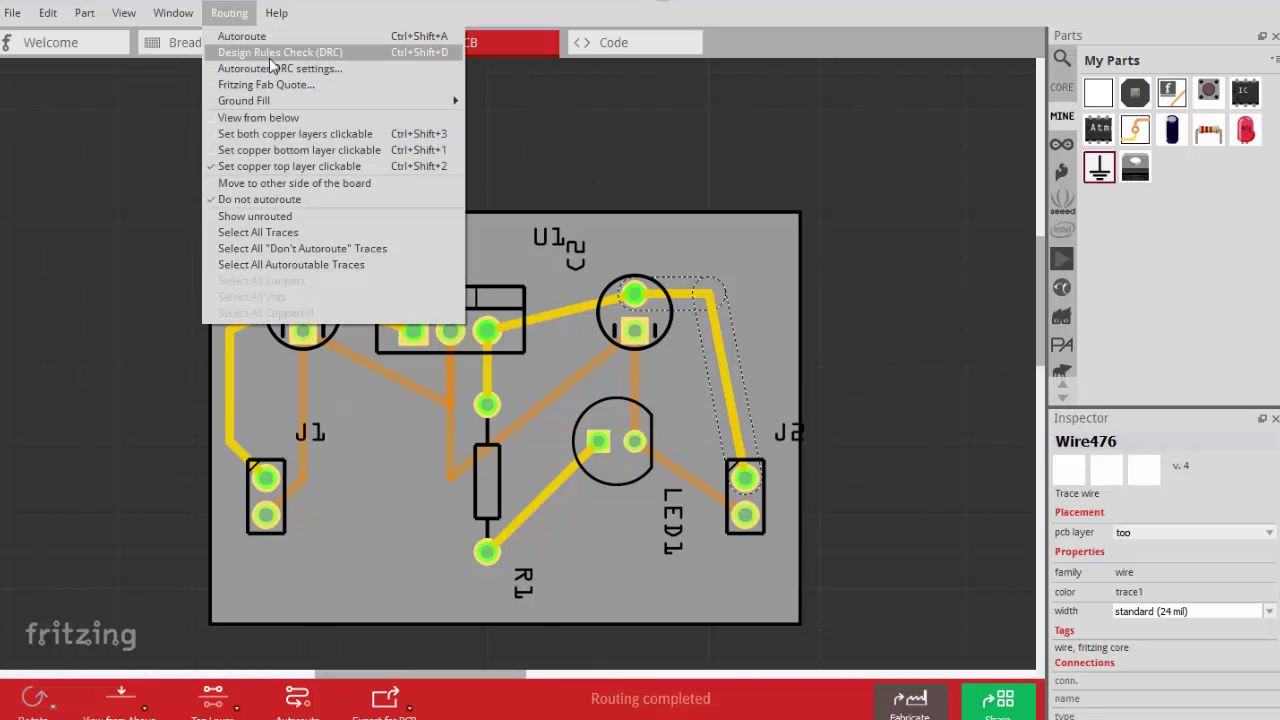
{"action": "left_click", "coordinate": [269, 55]}
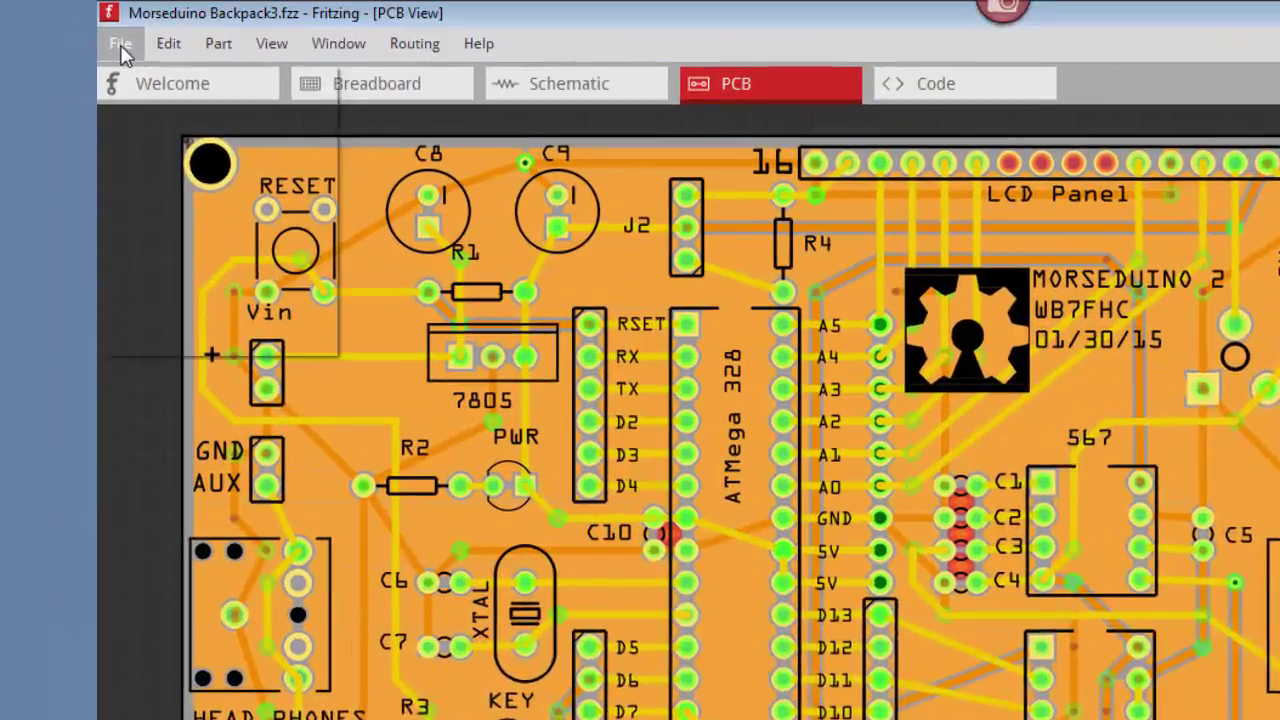
Step: Go to File > Export > for Production to reach the Extended Gerber (RS-274X) option
{"action": "left_click", "coordinate": [79, 31]}
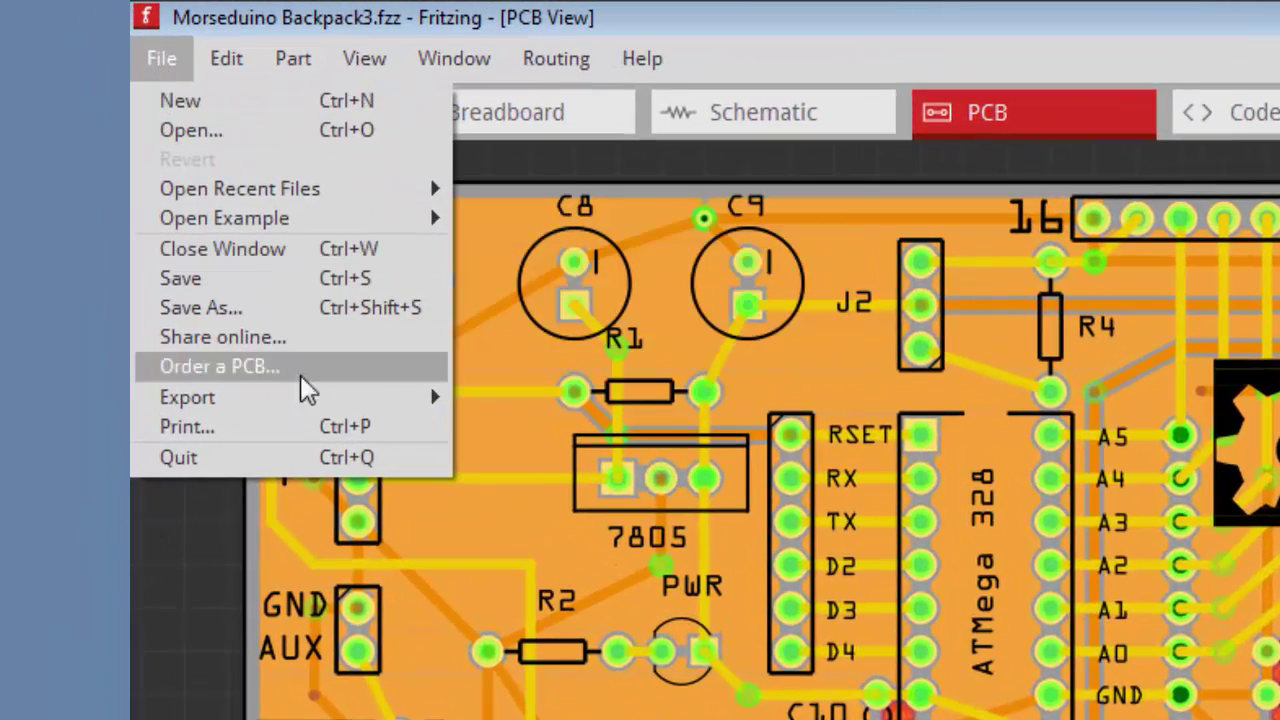
{"action": "mouse_move", "coordinate": [310, 398]}
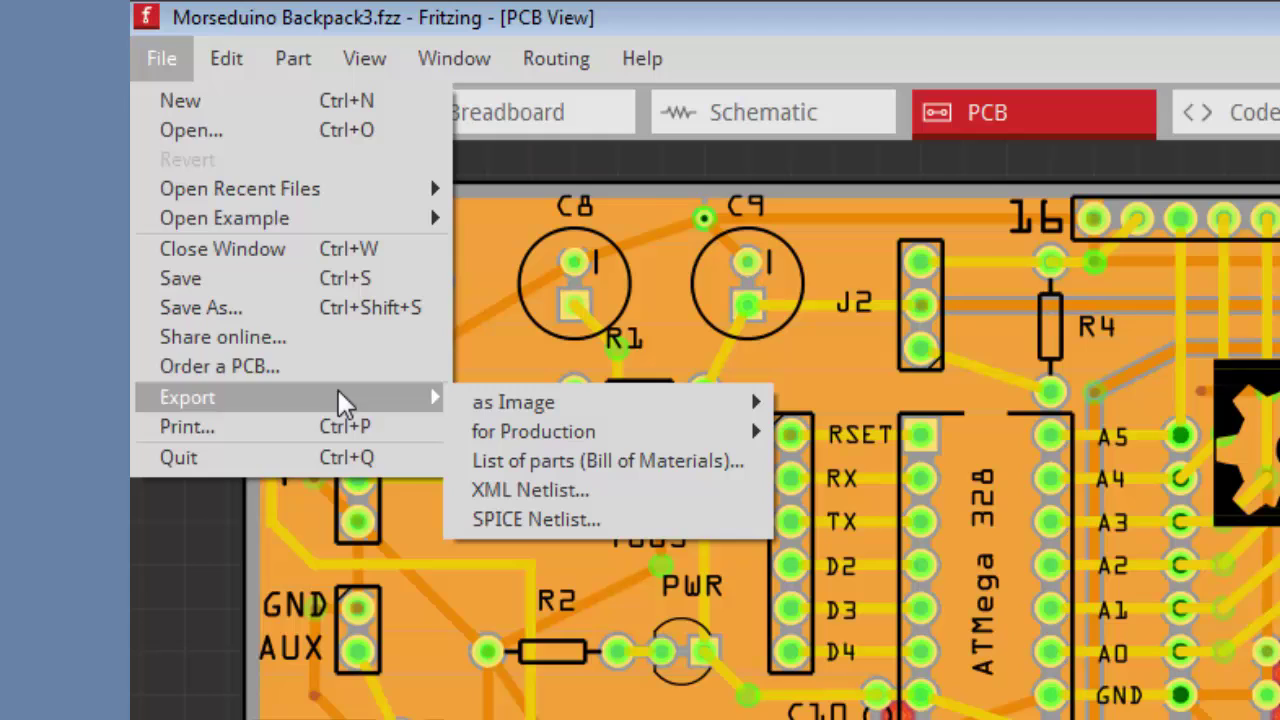
{"action": "mouse_move", "coordinate": [489, 431]}
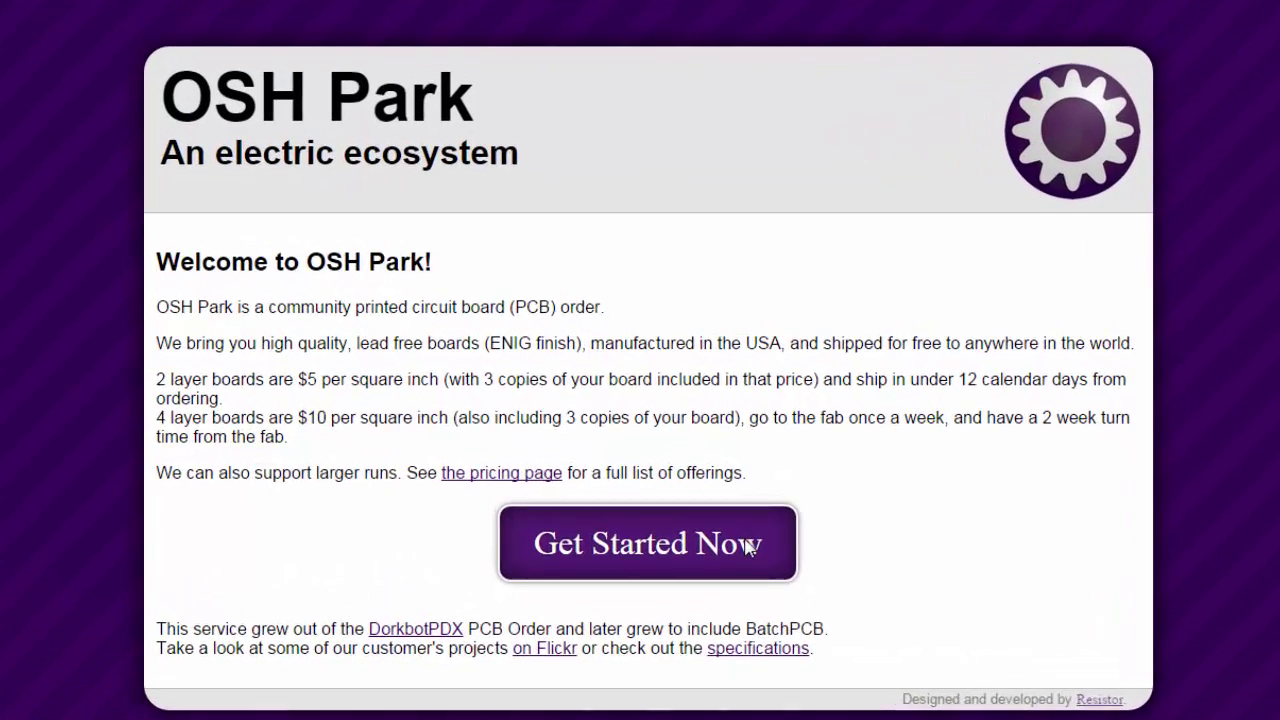
Step: Begin a new OSH Park order and upload Morseduino2.gerber.zip from the computer
{"action": "left_click", "coordinate": [710, 512]}
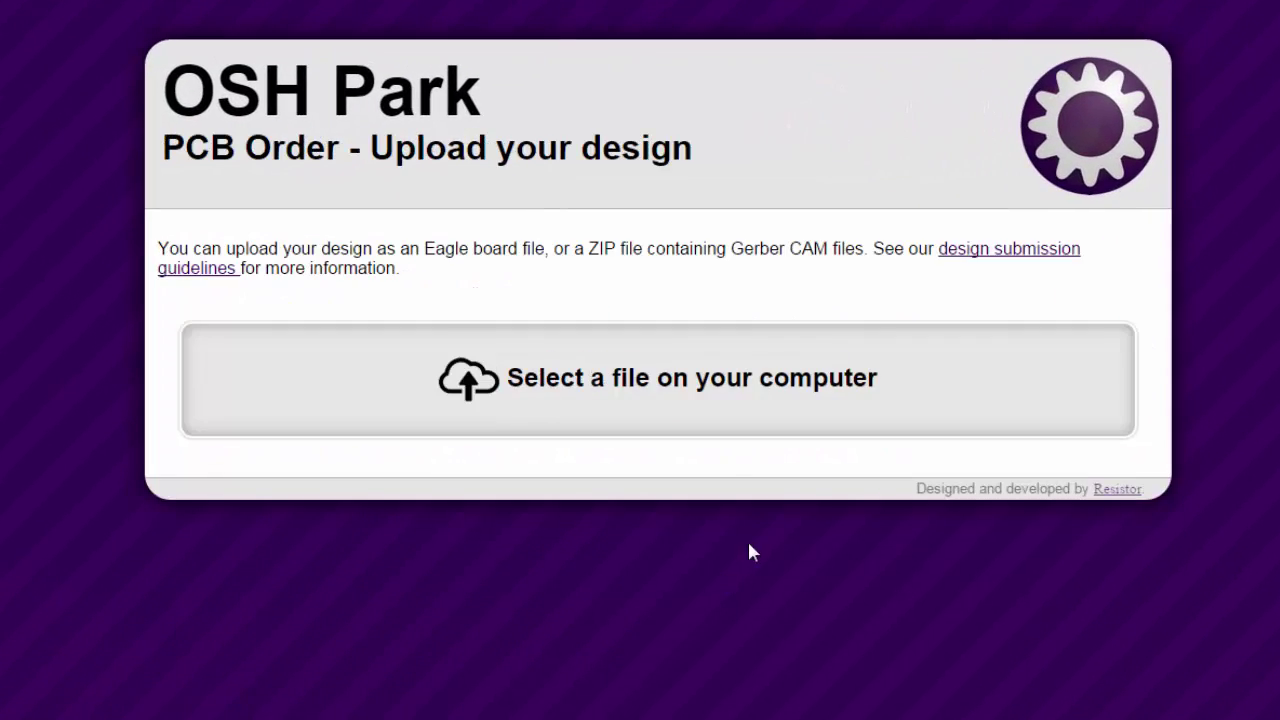
{"action": "left_click", "coordinate": [694, 397]}
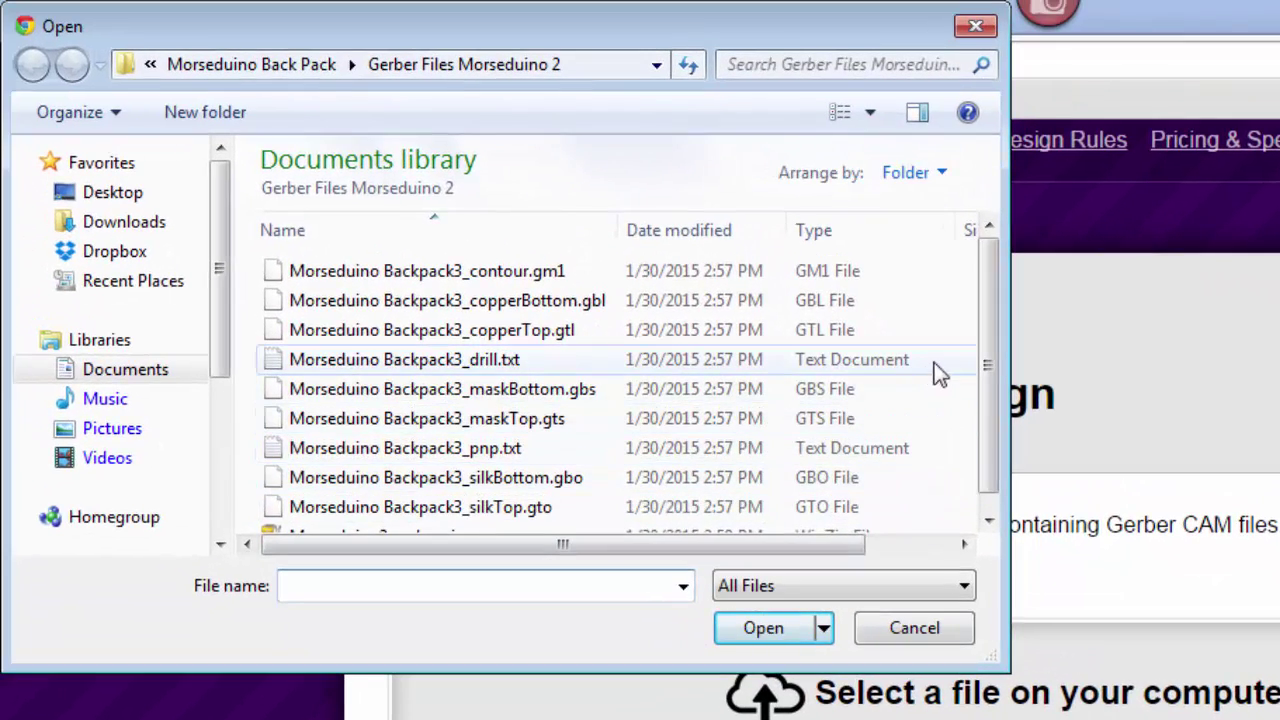
{"action": "left_click_drag", "start_coordinate": [987, 376], "coordinate": [973, 410]}
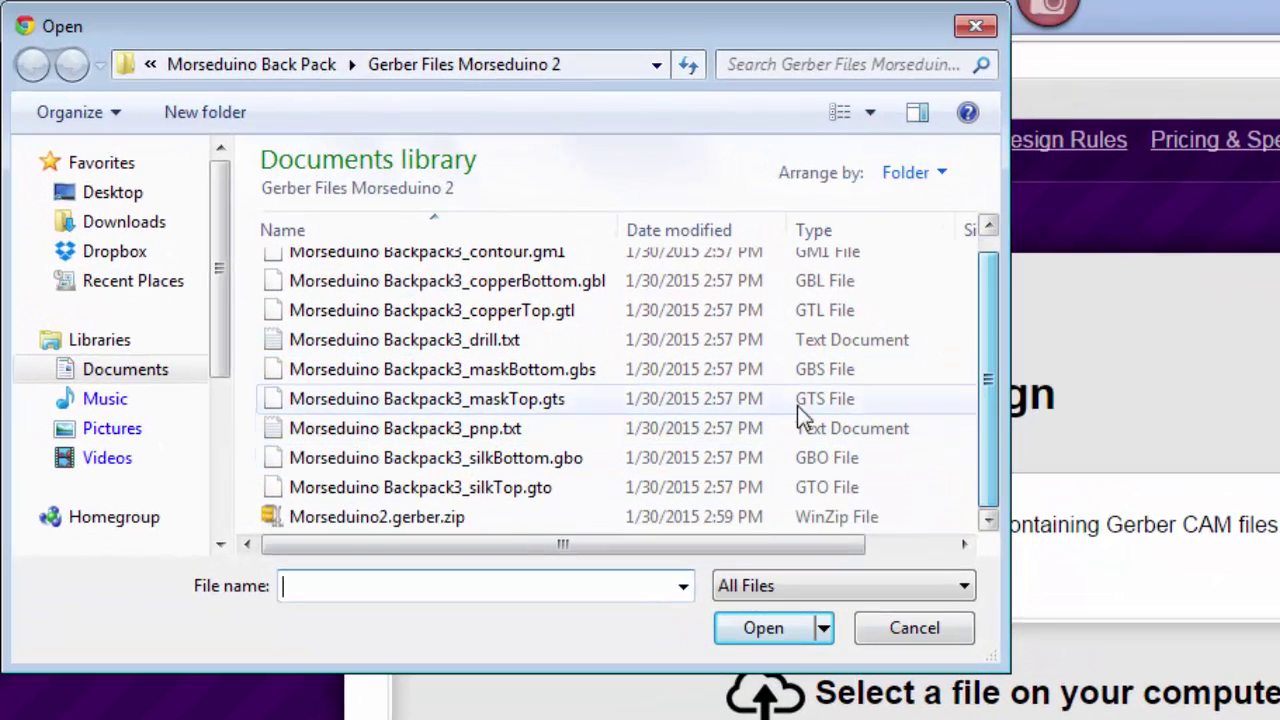
{"action": "double_click", "coordinate": [348, 524]}
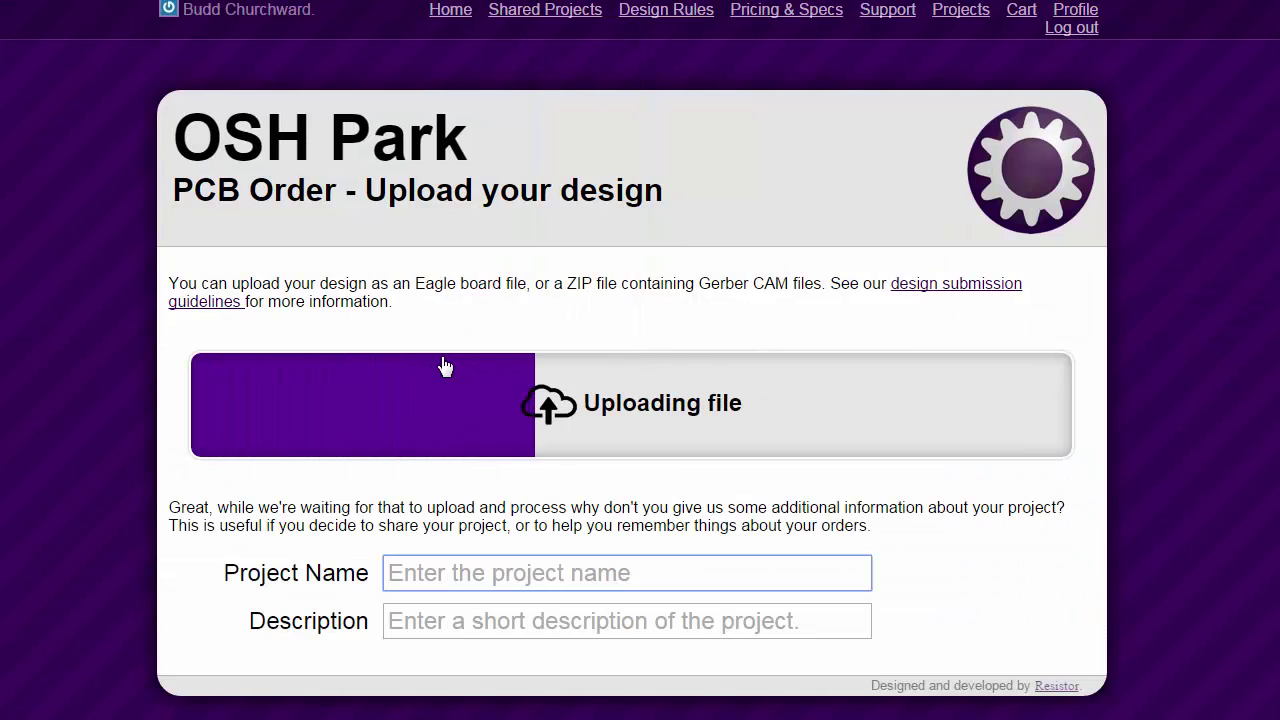
Step: Enter 'Morseduiino 2' as the project name and 'Morse Code Decoder' as the description
{"action": "left_click", "coordinate": [505, 573]}
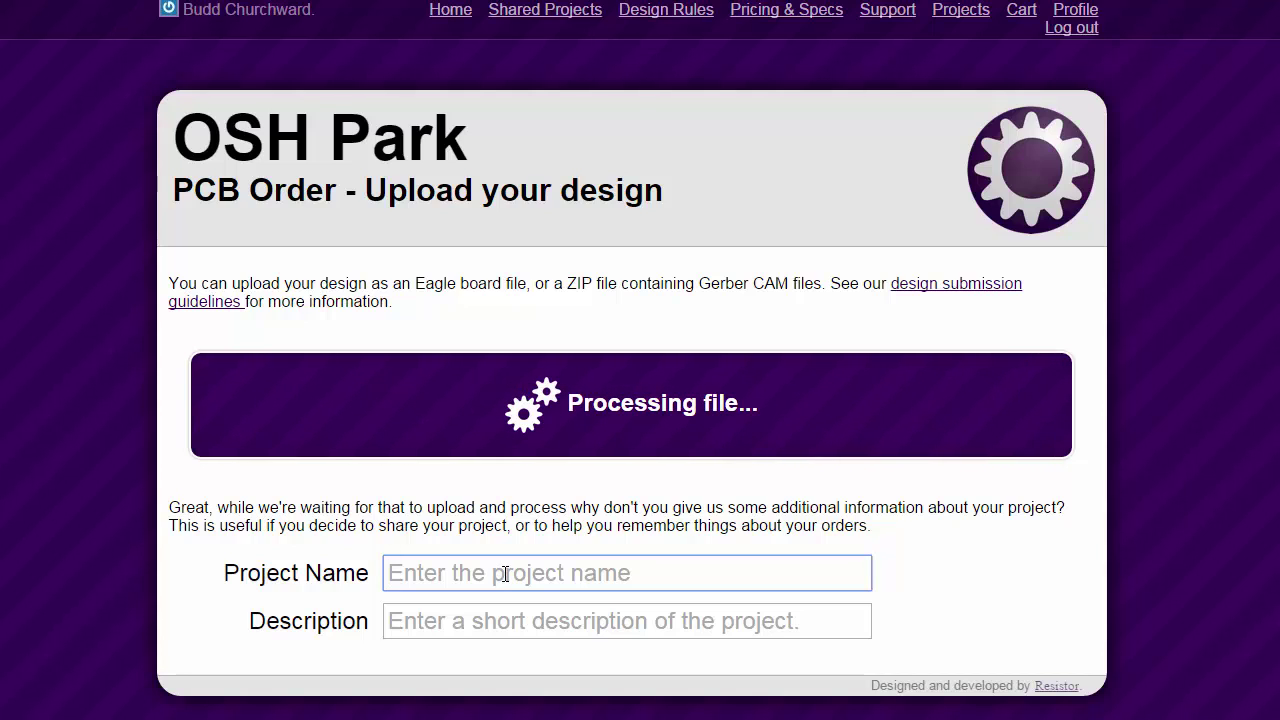
{"action": "type", "text": "Mo"}
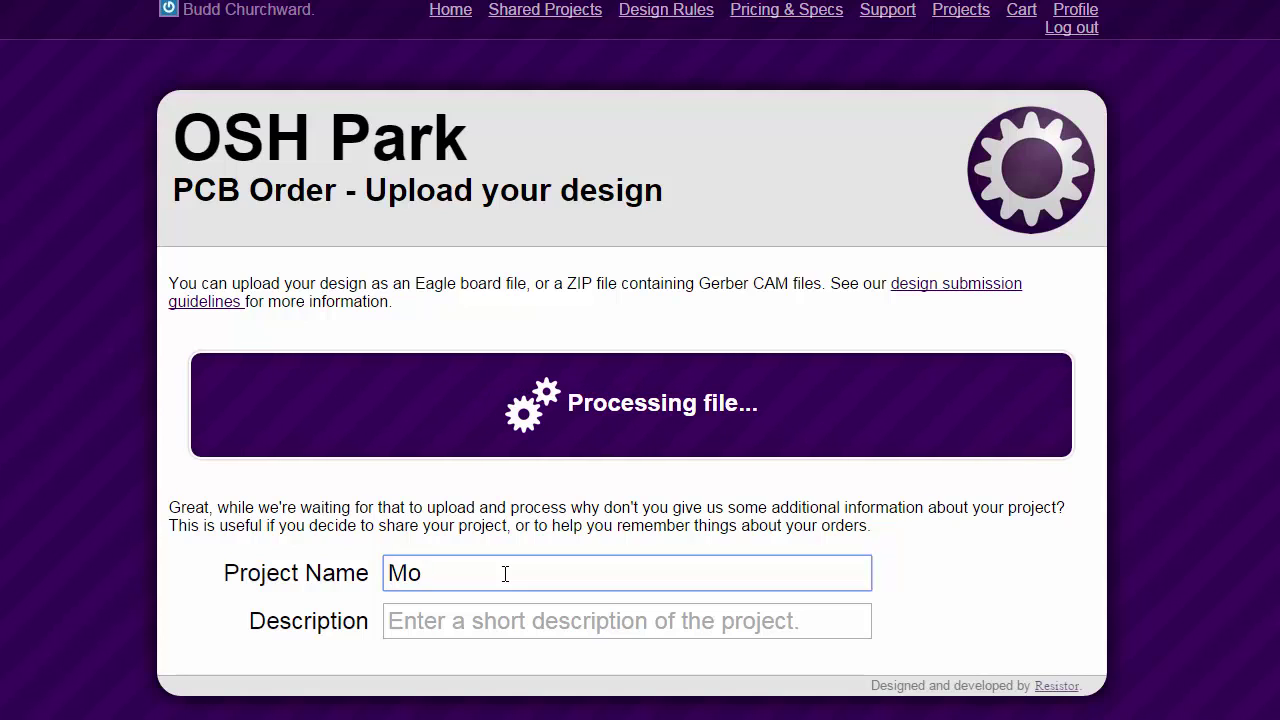
{"action": "type", "text": "rseduiino"}
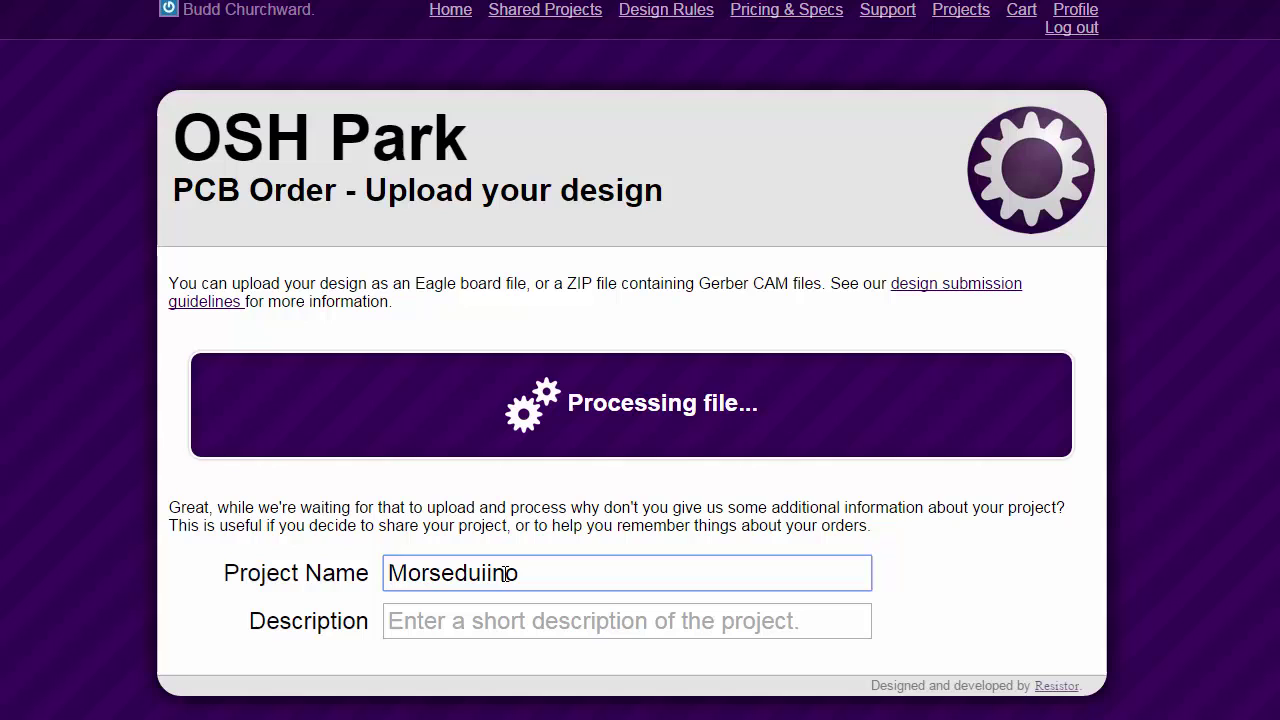
{"action": "type", "text": " 2"}
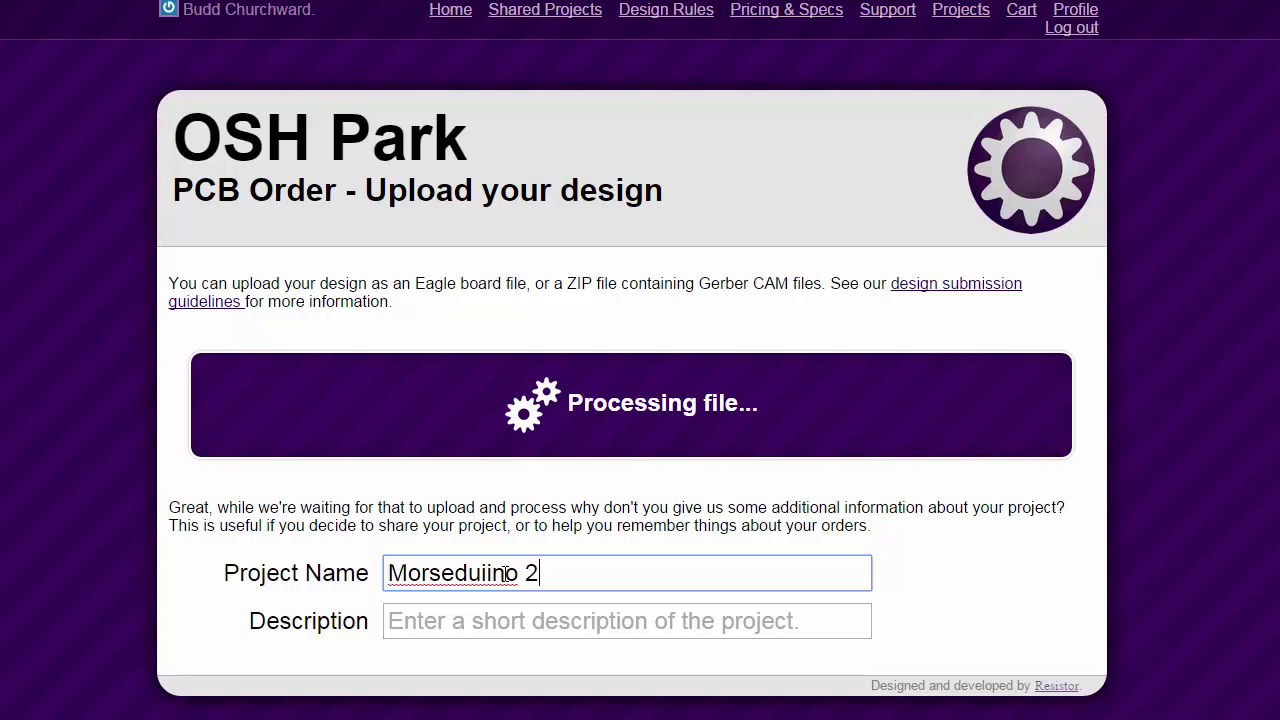
{"action": "key", "text": "Tab"}
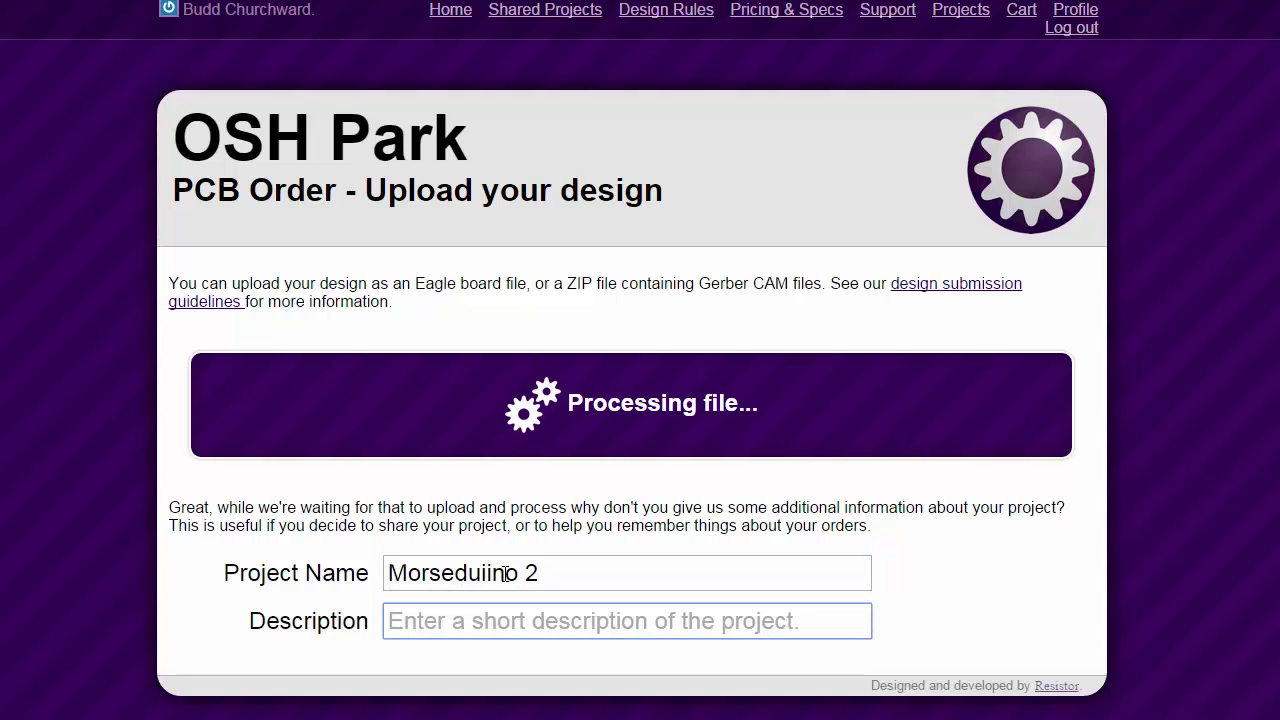
{"action": "type", "text": "Morse "}
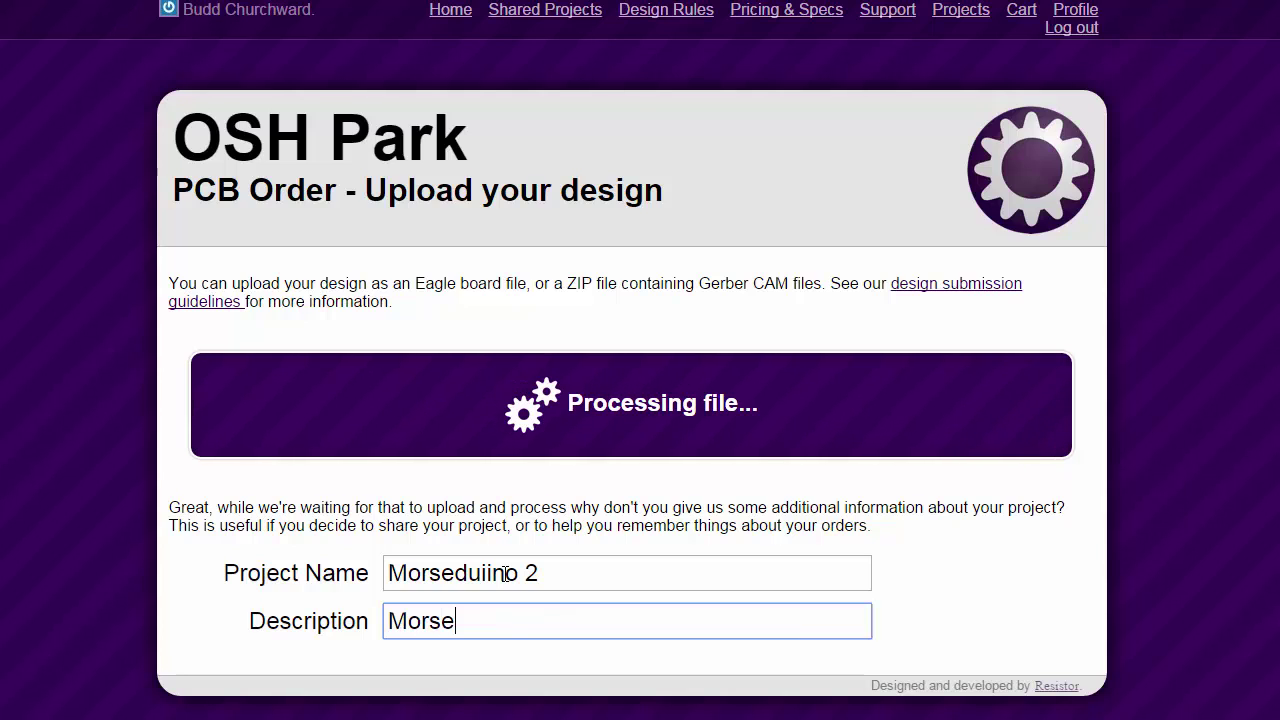
{"action": "type", "text": "Code Decoder"}
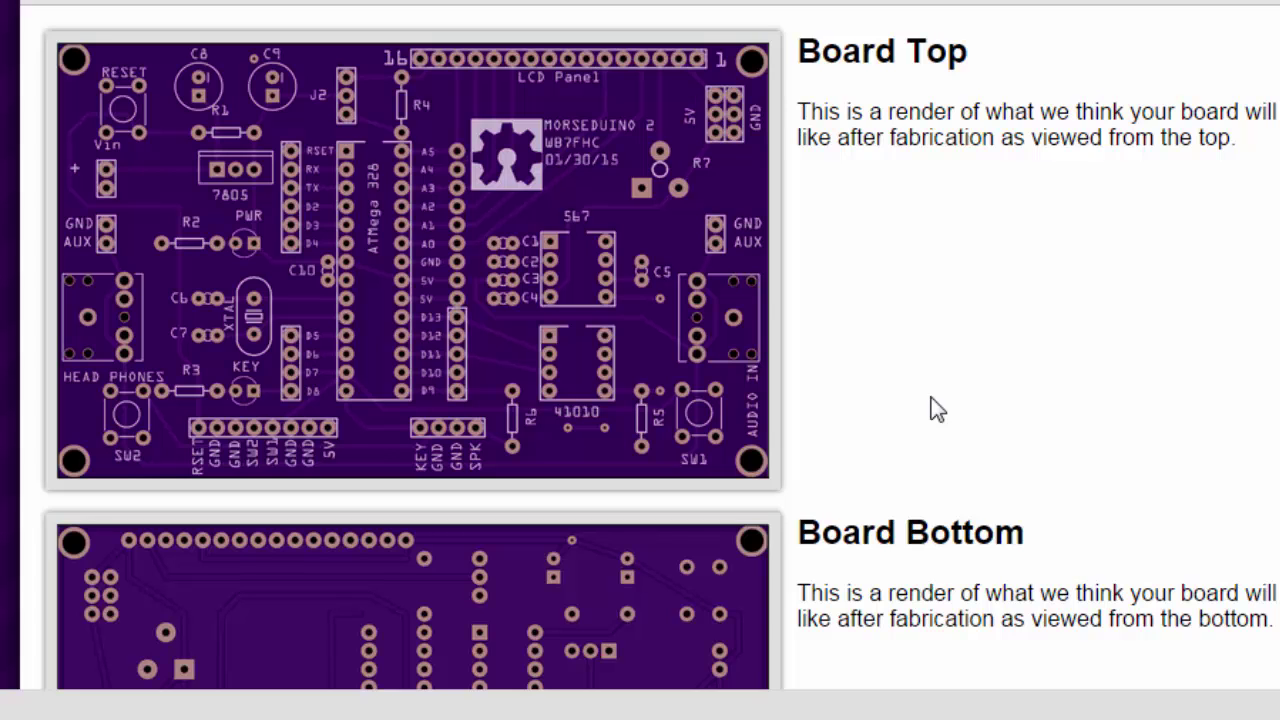
Step: Scroll through the Board Top, Bottom, Outline, copper, drill, mask and silk renders to the Approve buttons
{"action": "scroll", "coordinate": [936, 410], "scroll_direction": "down", "scroll_amount": 5}
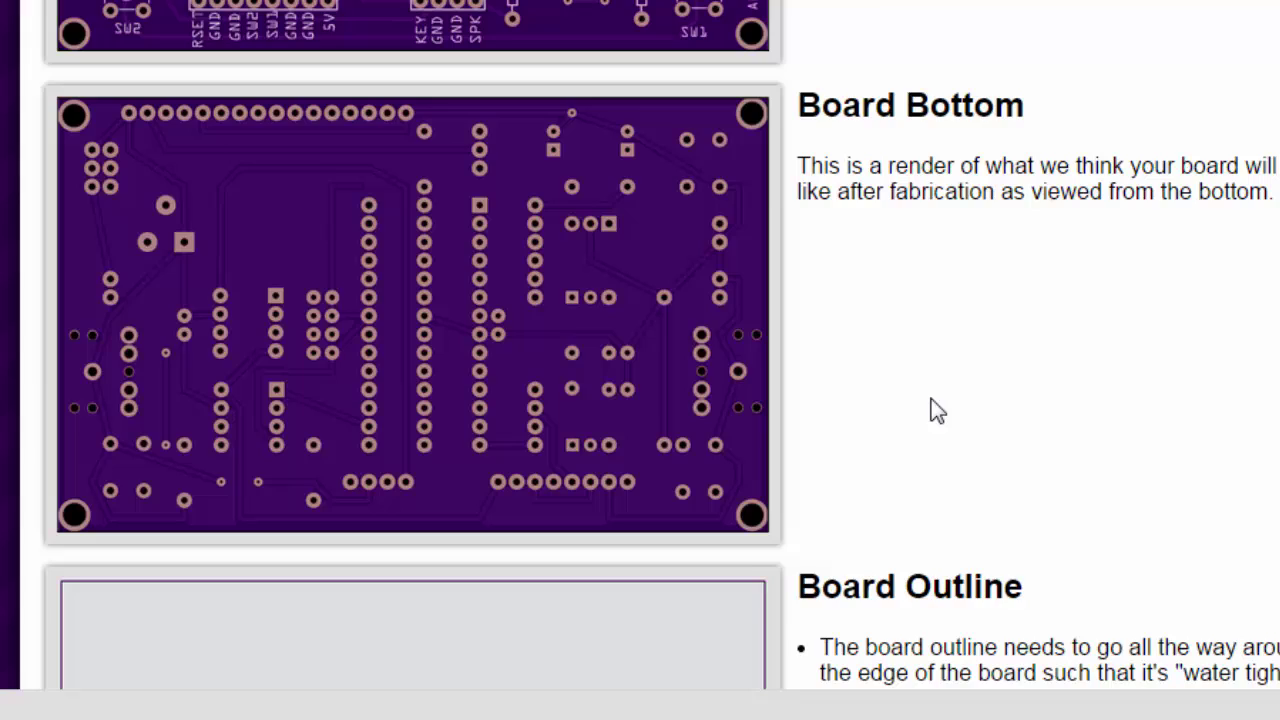
{"action": "scroll", "coordinate": [931, 399], "scroll_direction": "down", "scroll_amount": 8}
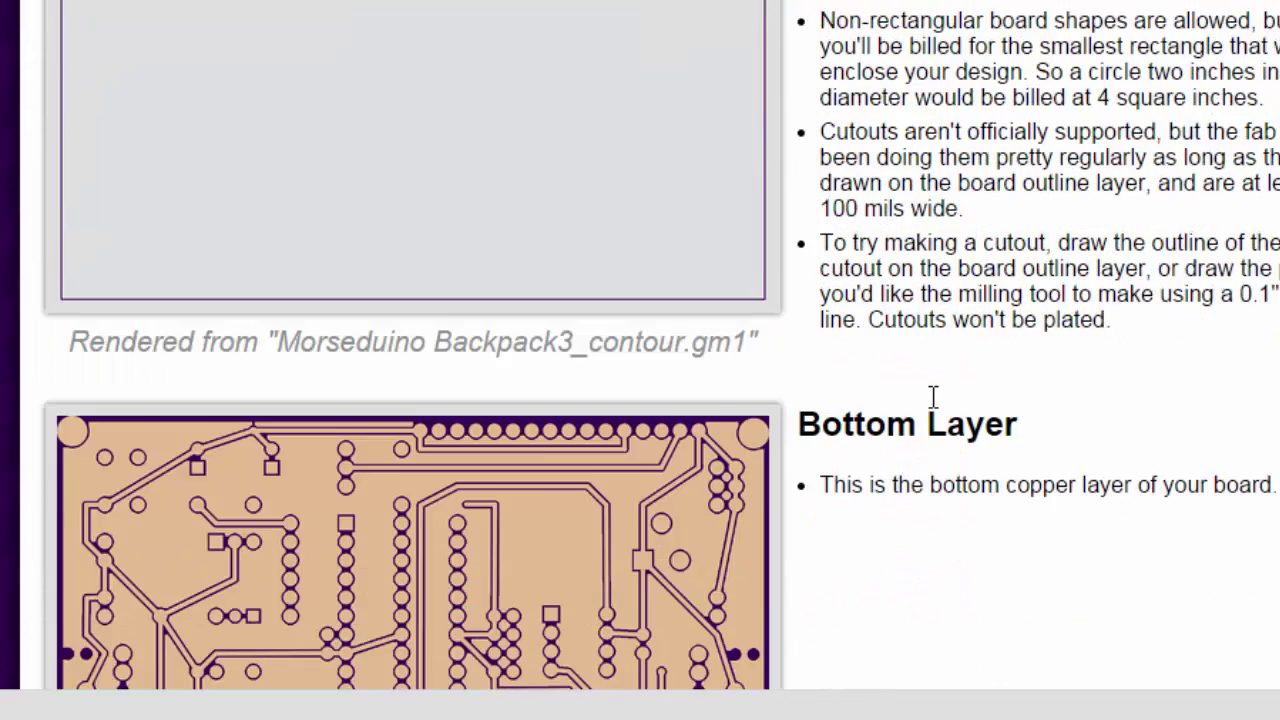
{"action": "scroll", "coordinate": [935, 403], "scroll_direction": "down", "scroll_amount": 3}
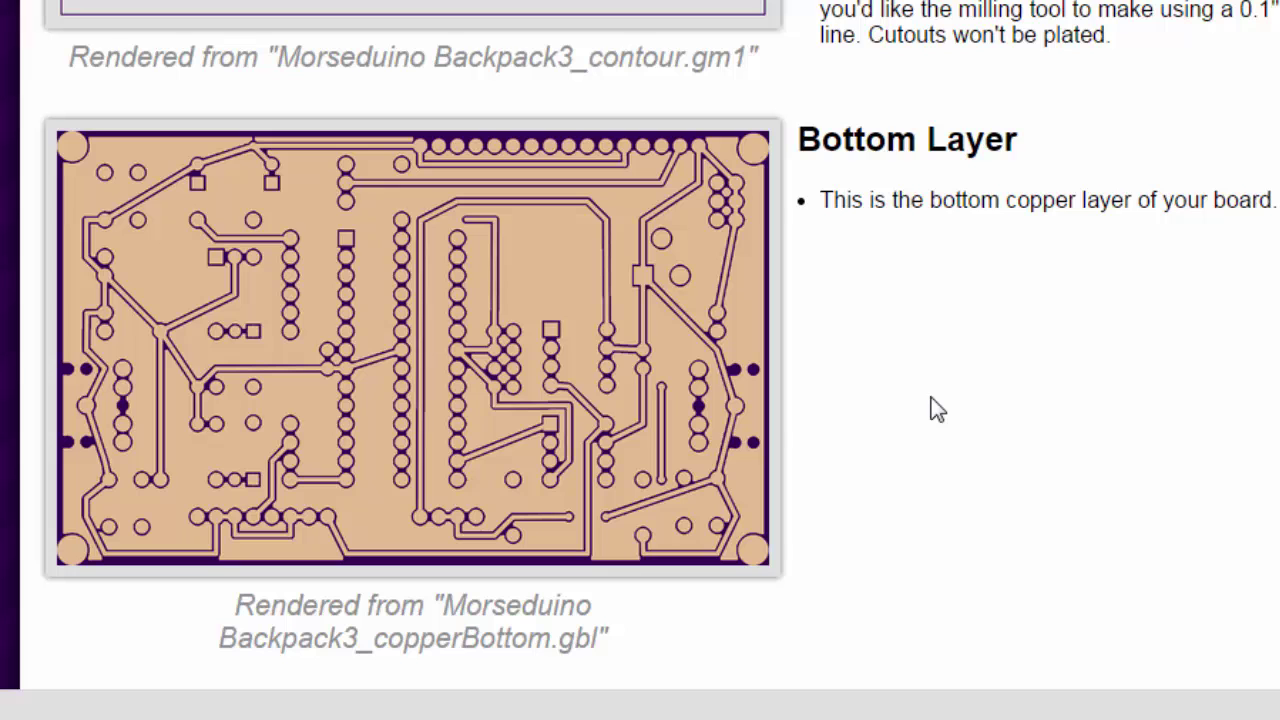
{"action": "scroll", "coordinate": [937, 409], "scroll_direction": "down", "scroll_amount": 5}
{"action": "scroll", "coordinate": [937, 409], "scroll_direction": "down", "scroll_amount": 3}
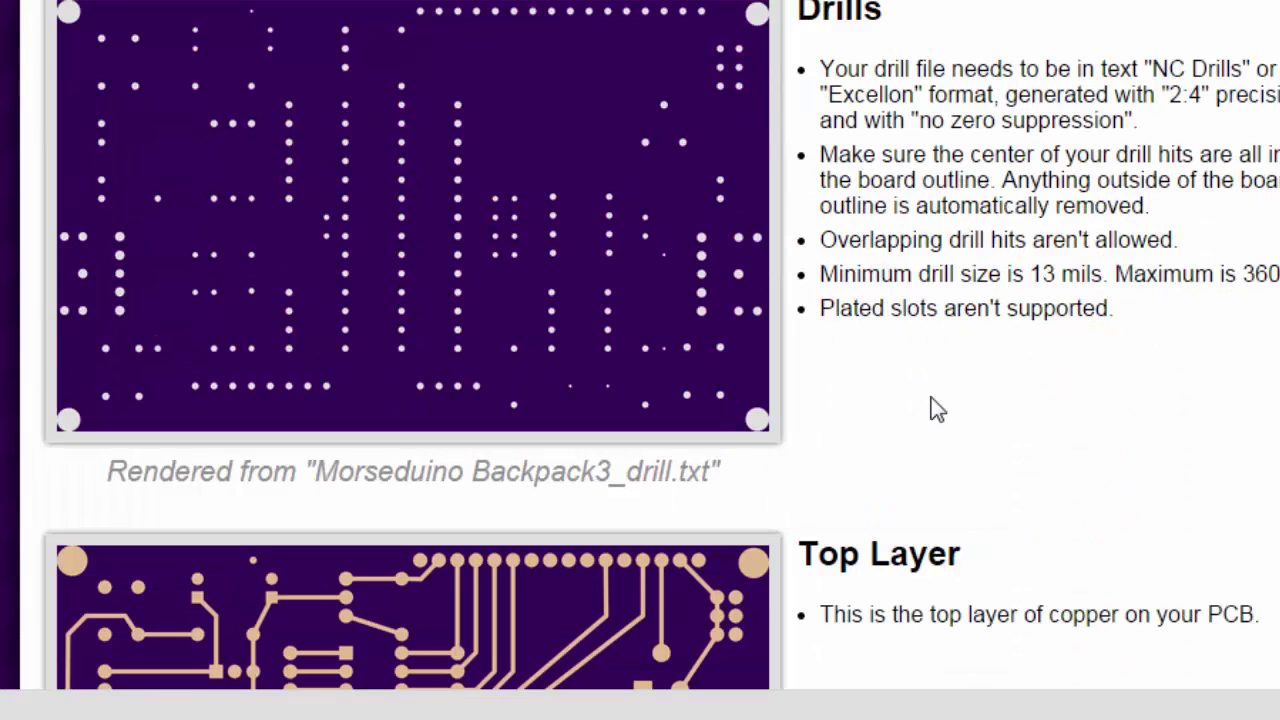
{"action": "scroll", "coordinate": [937, 409], "scroll_direction": "down", "scroll_amount": 3}
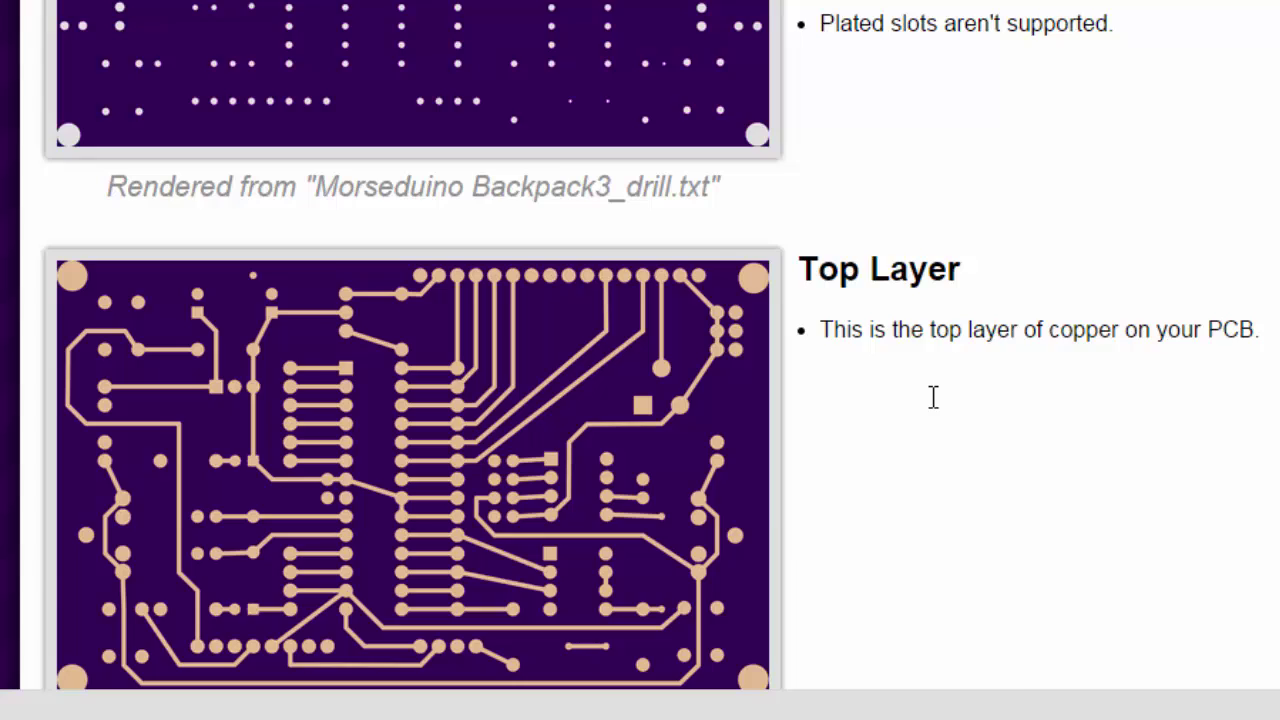
{"action": "scroll", "coordinate": [935, 403], "scroll_direction": "down", "scroll_amount": 3}
{"action": "scroll", "coordinate": [937, 409], "scroll_direction": "down", "scroll_amount": 4}
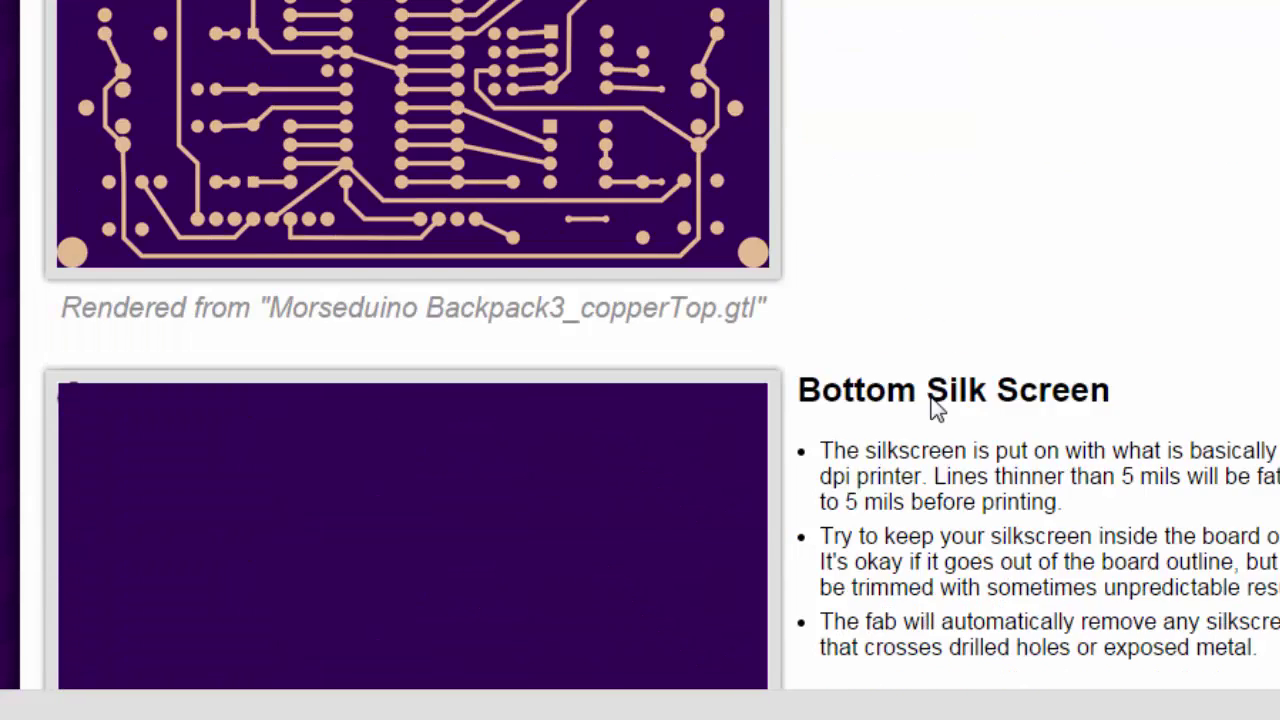
{"action": "scroll", "coordinate": [933, 400], "scroll_direction": "down", "scroll_amount": 4}
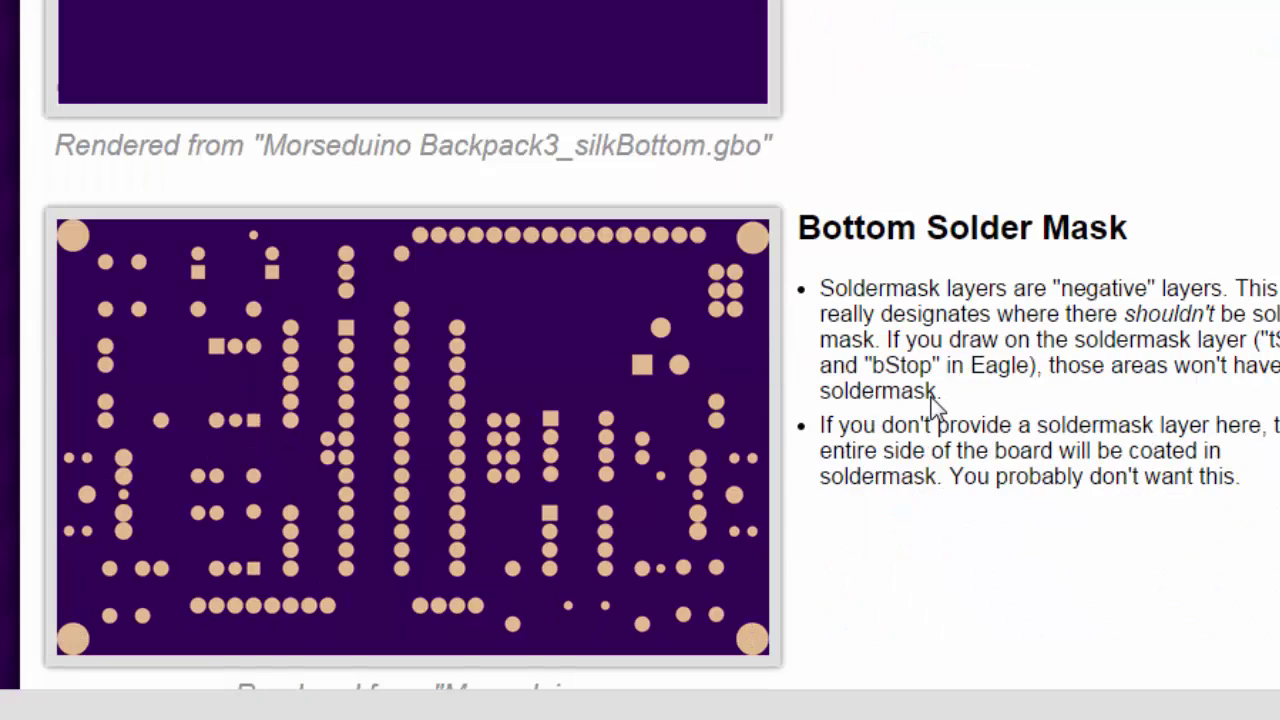
{"action": "scroll", "coordinate": [932, 402], "scroll_direction": "down", "scroll_amount": 3}
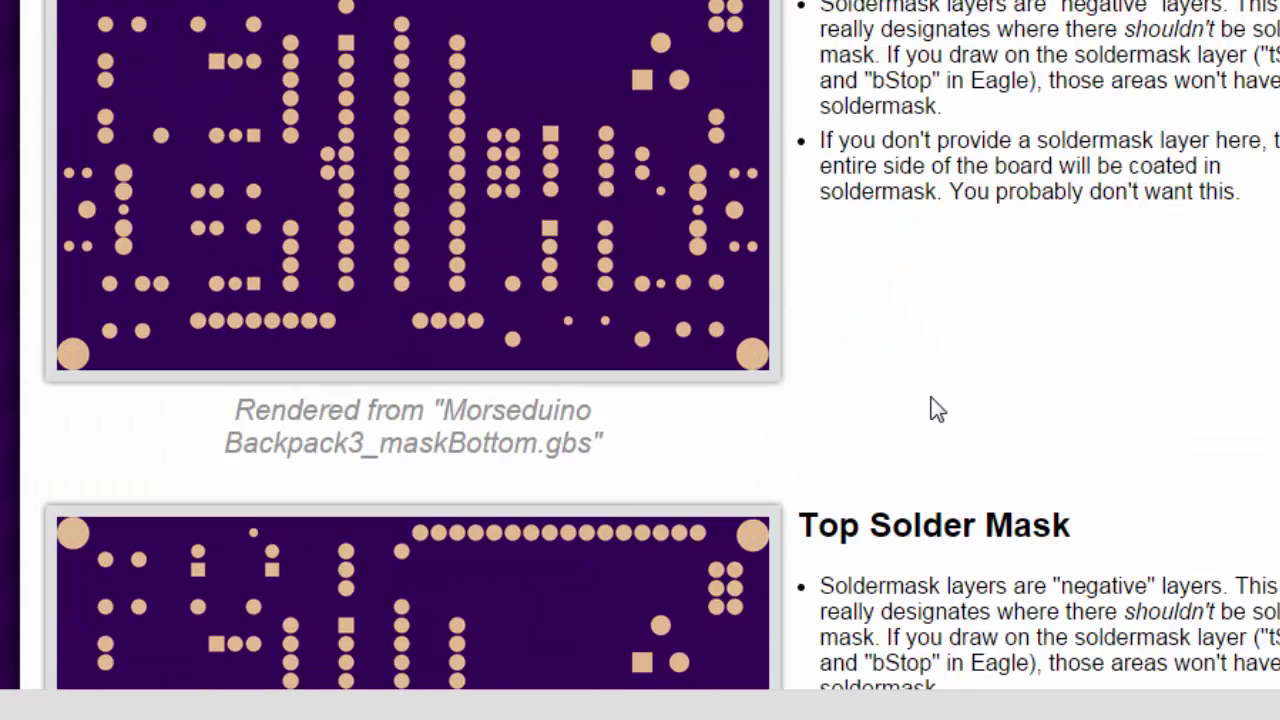
{"action": "scroll", "coordinate": [937, 409], "scroll_direction": "down", "scroll_amount": 3}
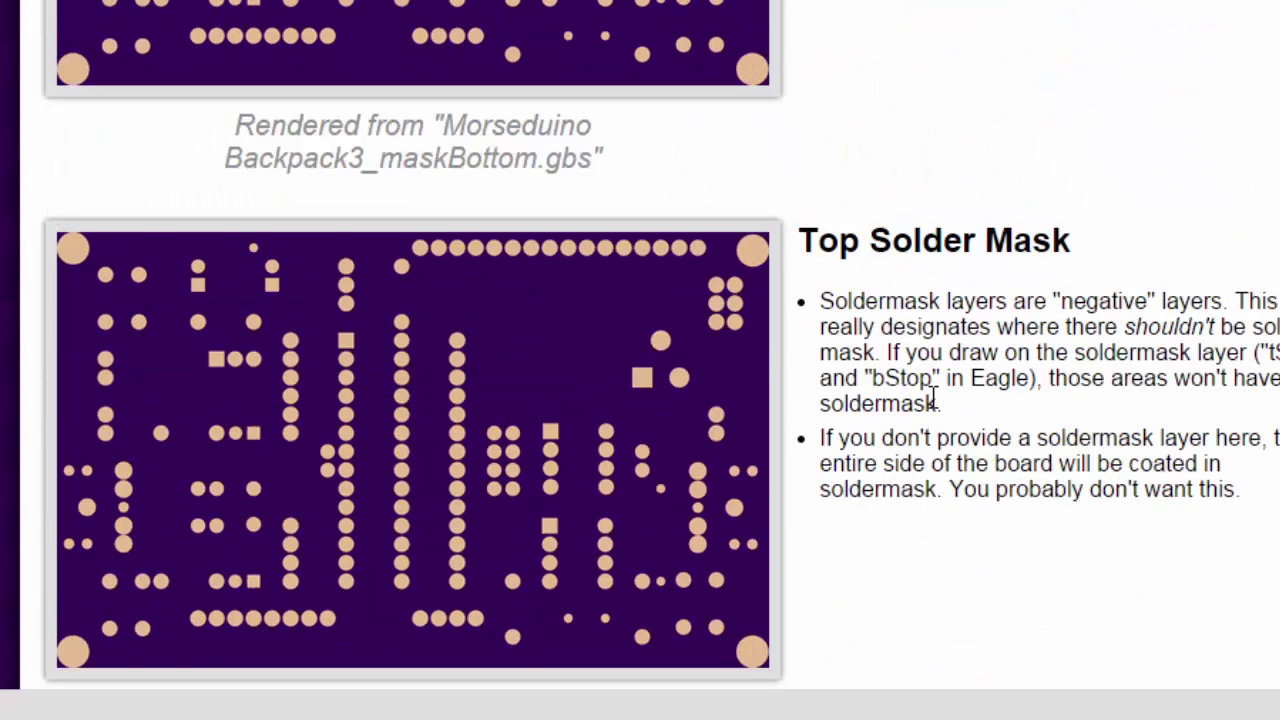
{"action": "scroll", "coordinate": [935, 398], "scroll_direction": "down", "scroll_amount": 6}
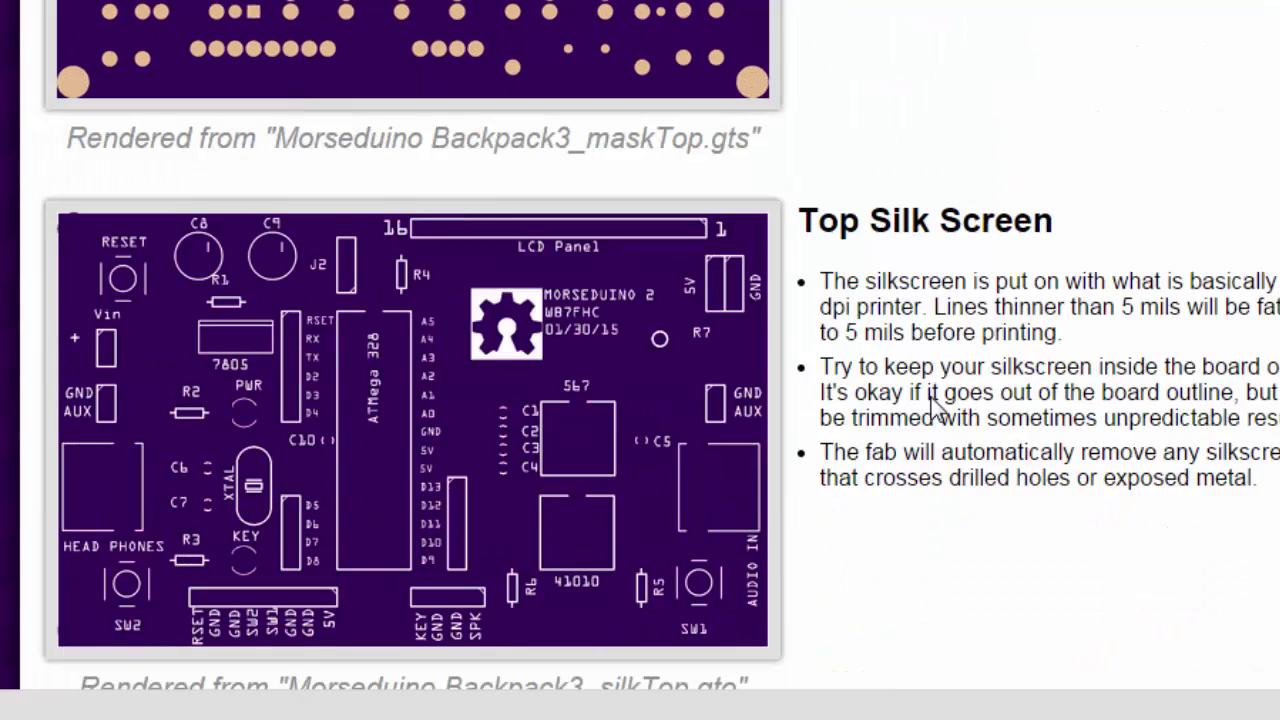
{"action": "scroll", "coordinate": [933, 400], "scroll_direction": "down", "scroll_amount": 2}
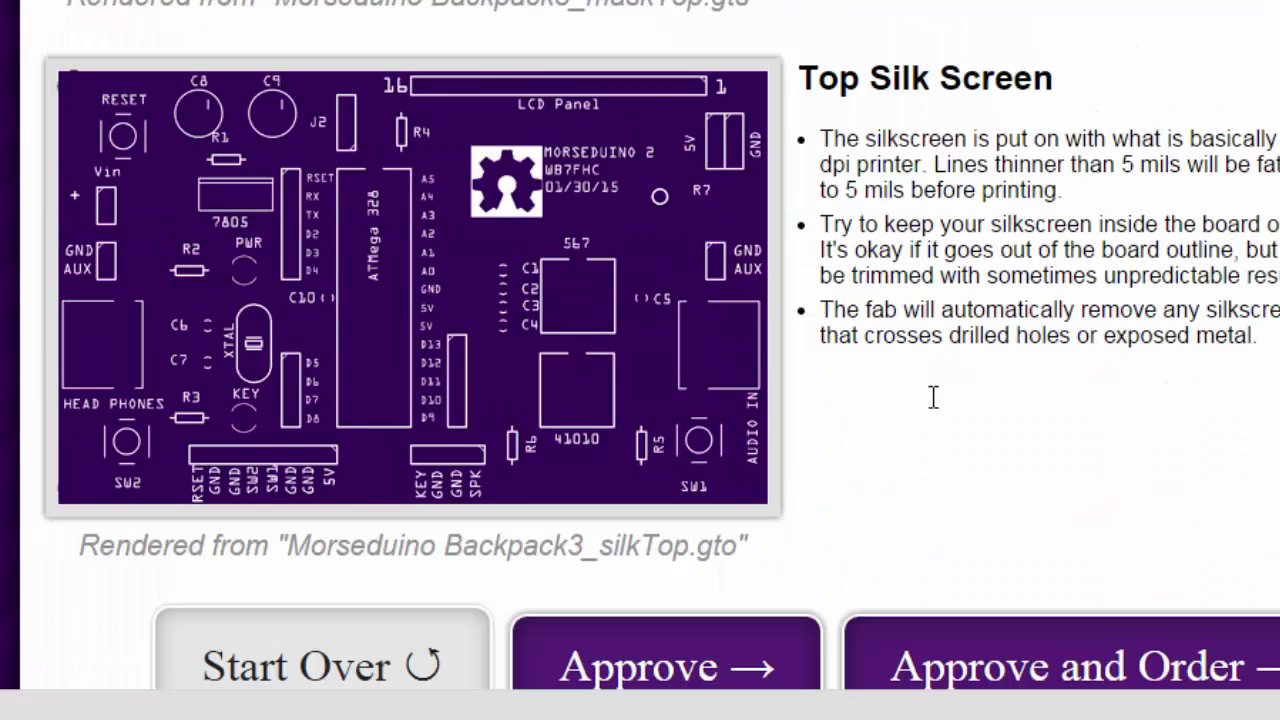
{"action": "scroll", "coordinate": [935, 405], "scroll_direction": "down", "scroll_amount": 2}
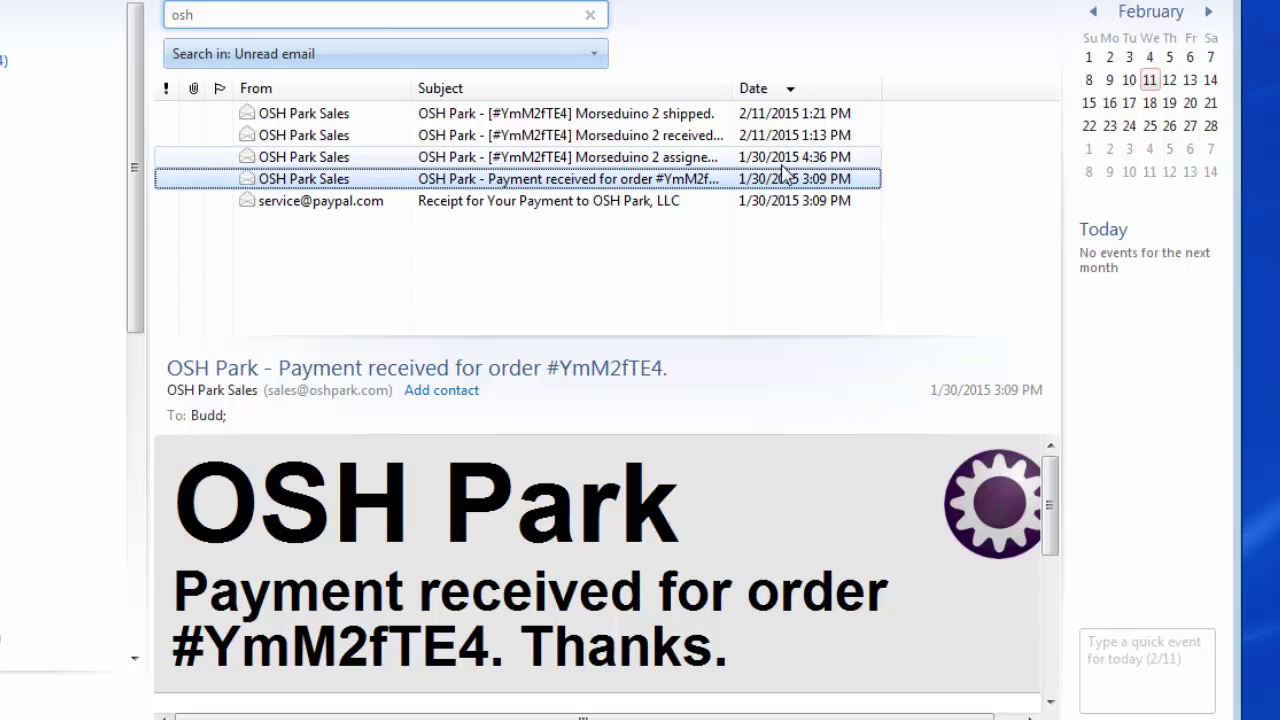
Step: Preview OSH Park's Morseduino 2 'assigned to panel' and 'received from fab' emails
{"action": "left_click", "coordinate": [760, 158]}
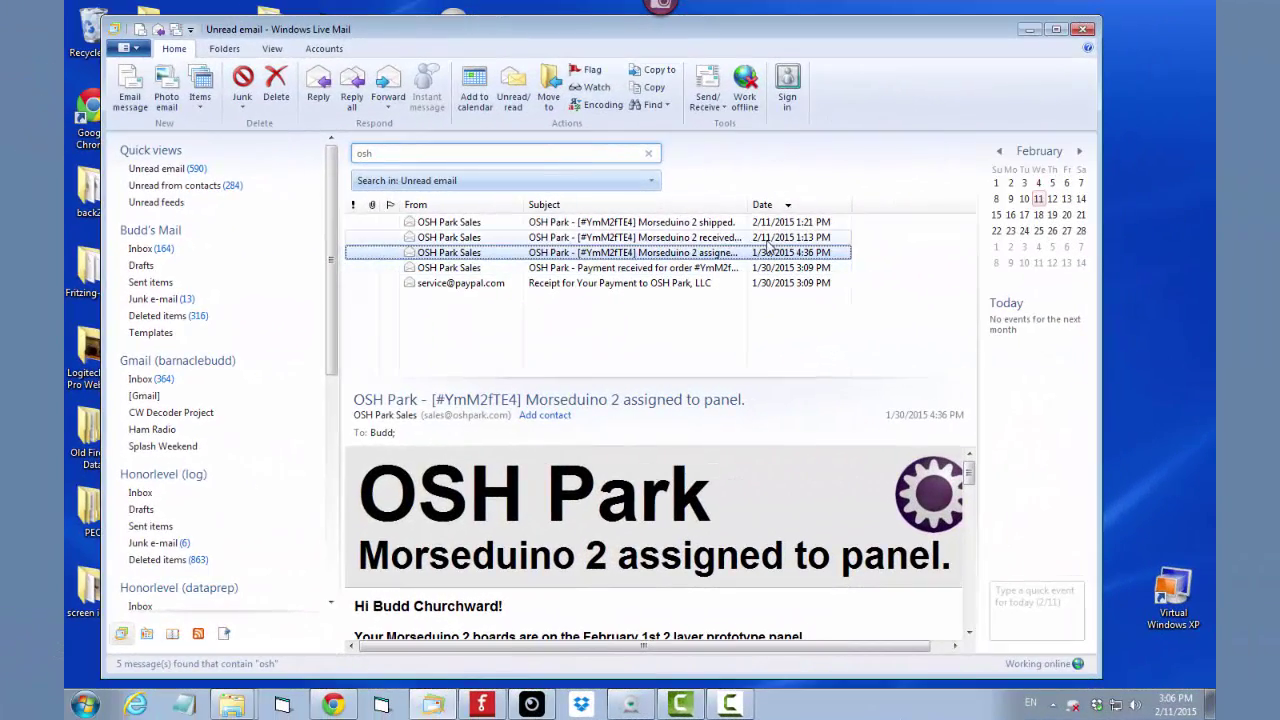
{"action": "left_click", "coordinate": [768, 239]}
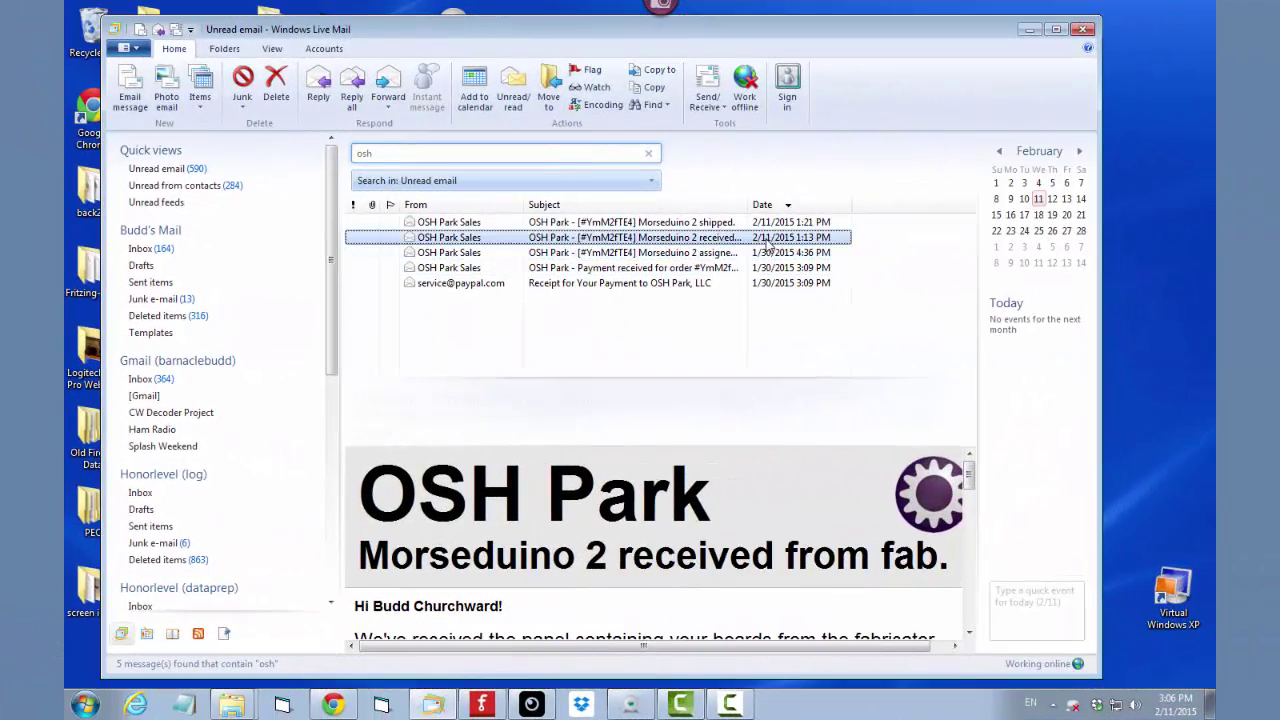